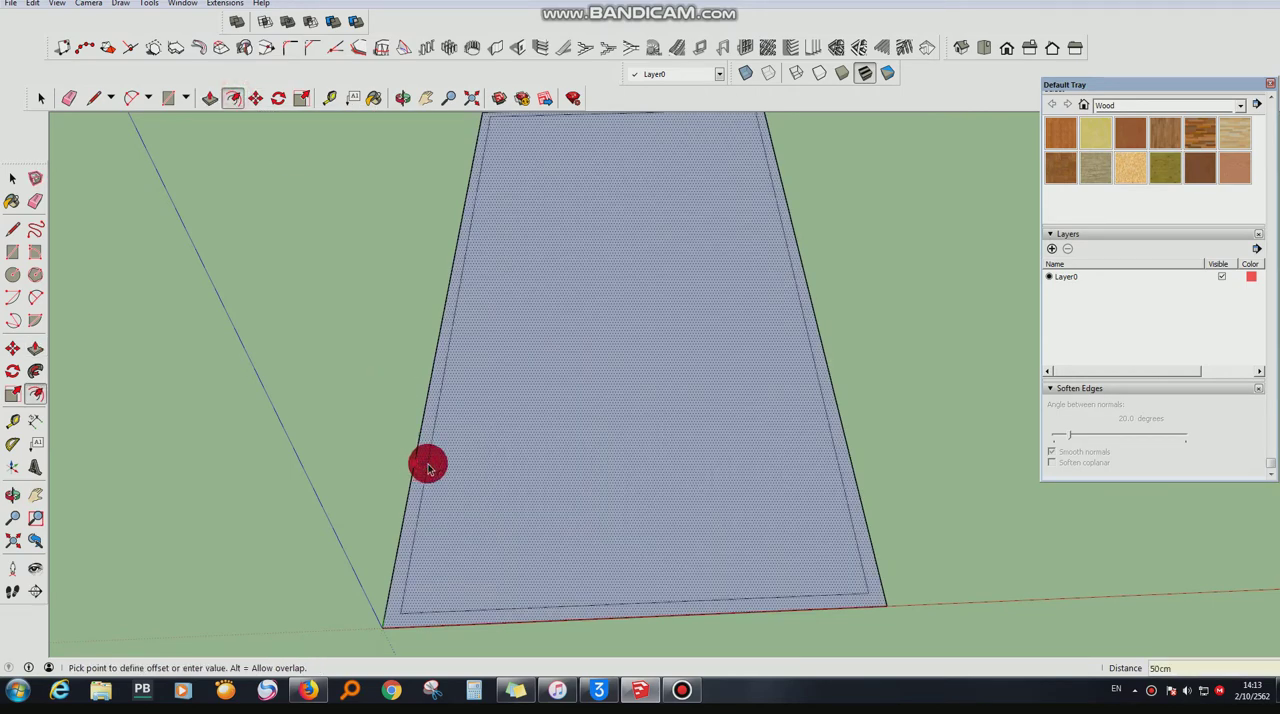
- Offset the panel's outline inward by 50 cm and draw a 50 × 50 cm square in the inner rectangle's near-left corner
{"action": "left_click", "coordinate": [428, 467]}
{"action": "left_click", "coordinate": [168, 98]}
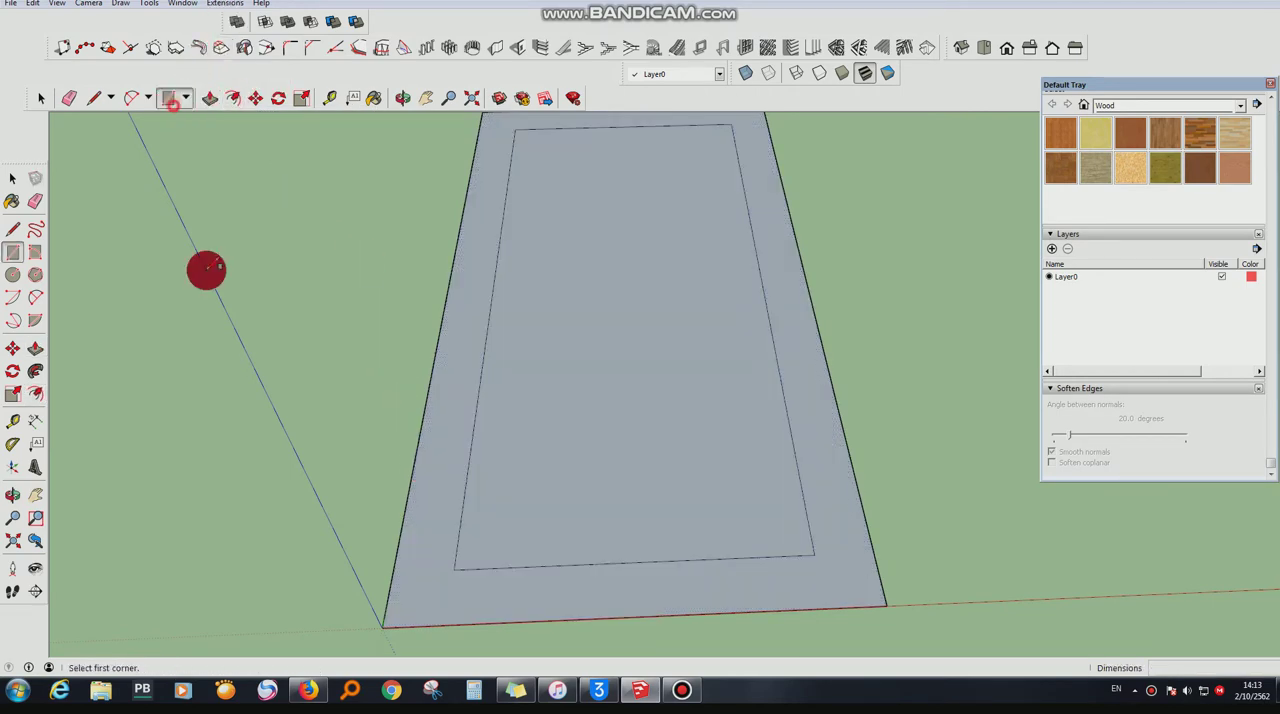
{"action": "left_click", "coordinate": [454, 570]}
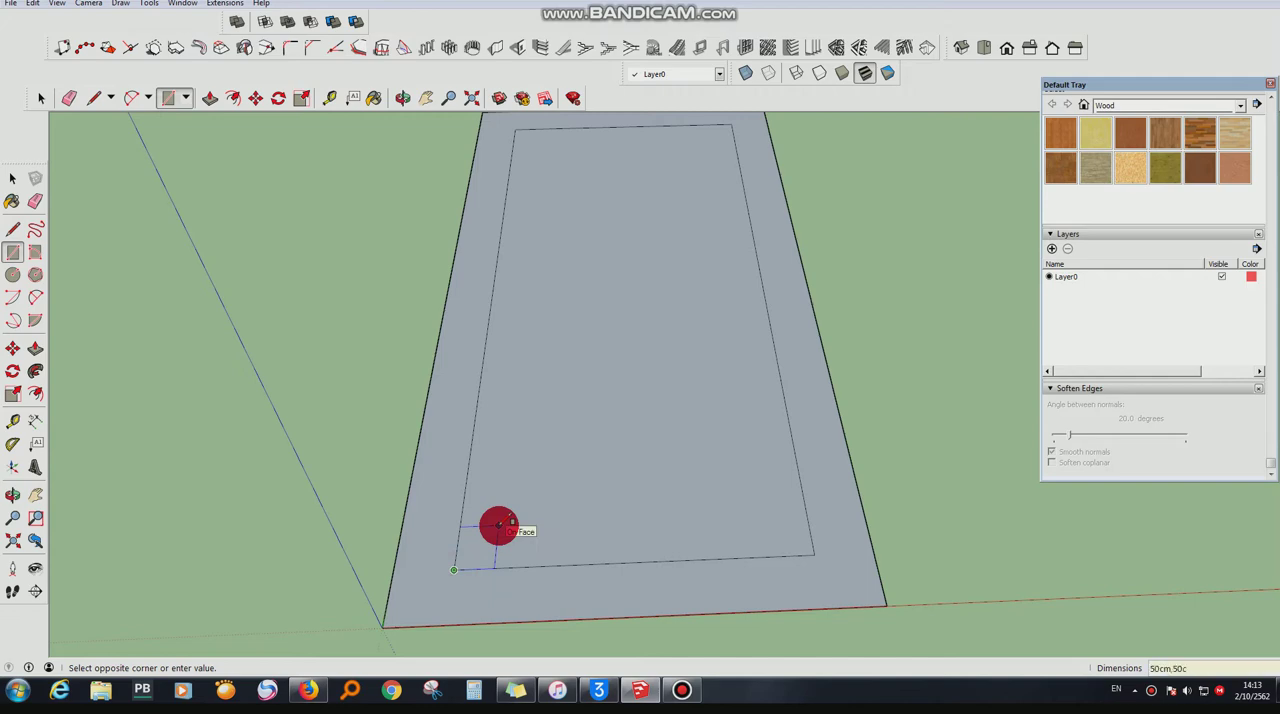
{"action": "left_click", "coordinate": [514, 566]}
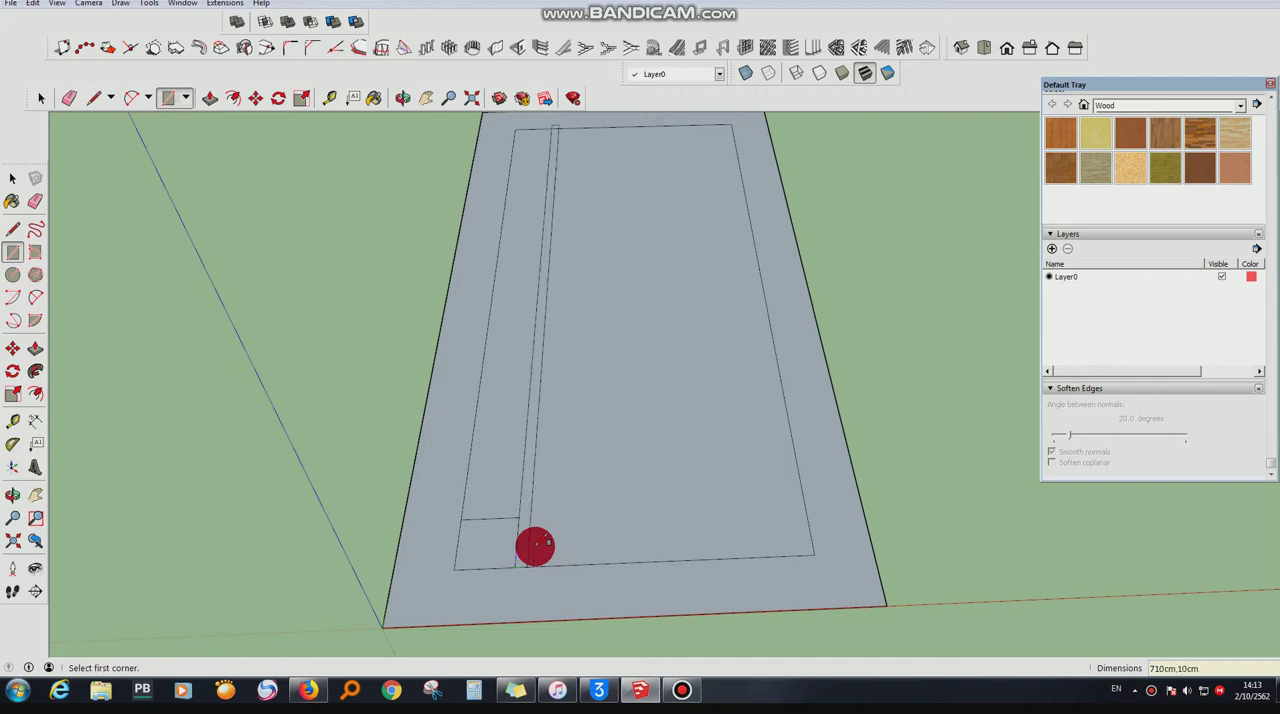
{"action": "scroll", "coordinate": [622, 620], "scroll_direction": "down", "scroll_amount": 2}
{"action": "scroll", "coordinate": [570, 634], "scroll_direction": "up", "scroll_amount": 2}
{"action": "key", "text": "ctrl+z"}
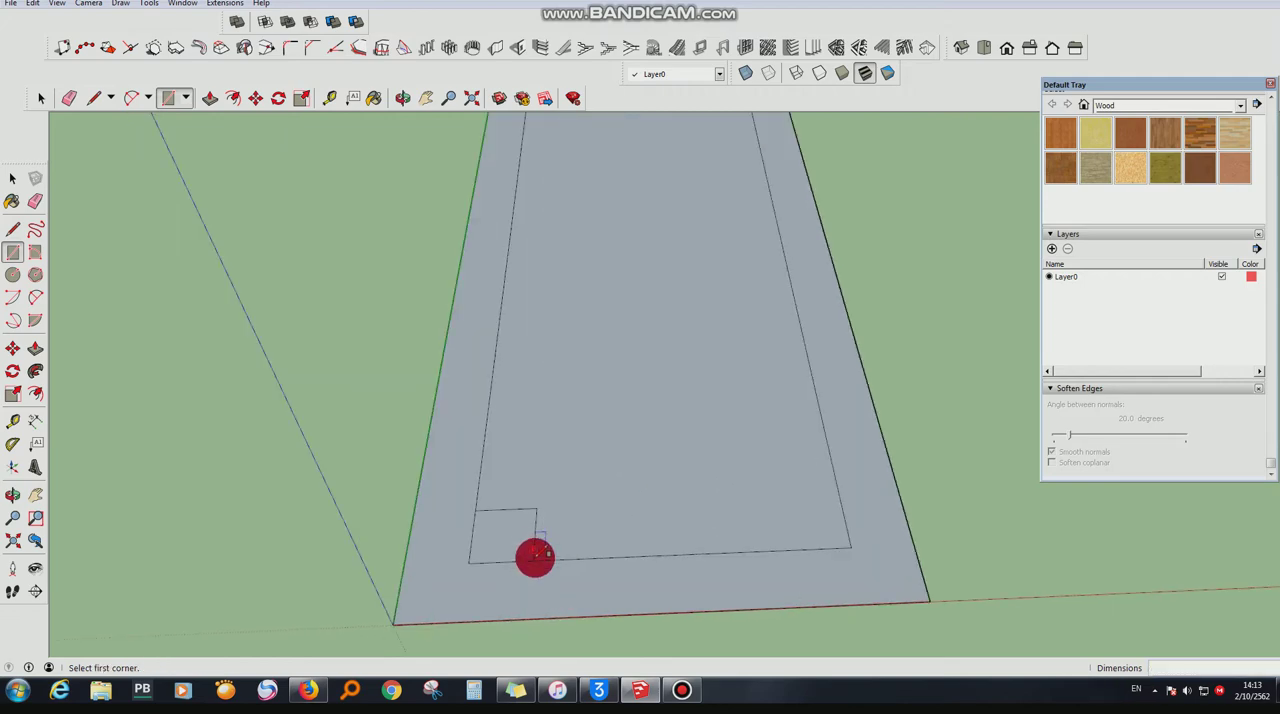
- Draw a 10 × 10 cm square on the inner rectangle's near edge, against the outer side of the 50 cm square
{"action": "left_click", "coordinate": [534, 559]}
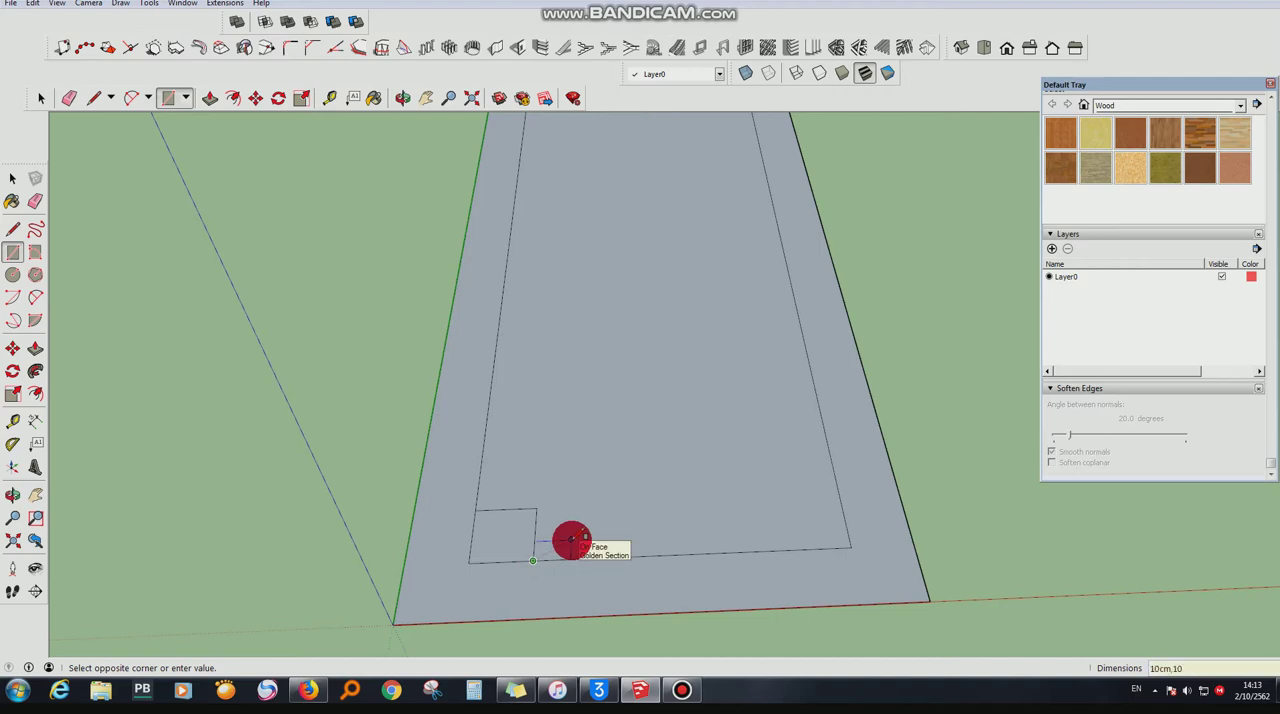
{"action": "left_click", "coordinate": [402, 97]}
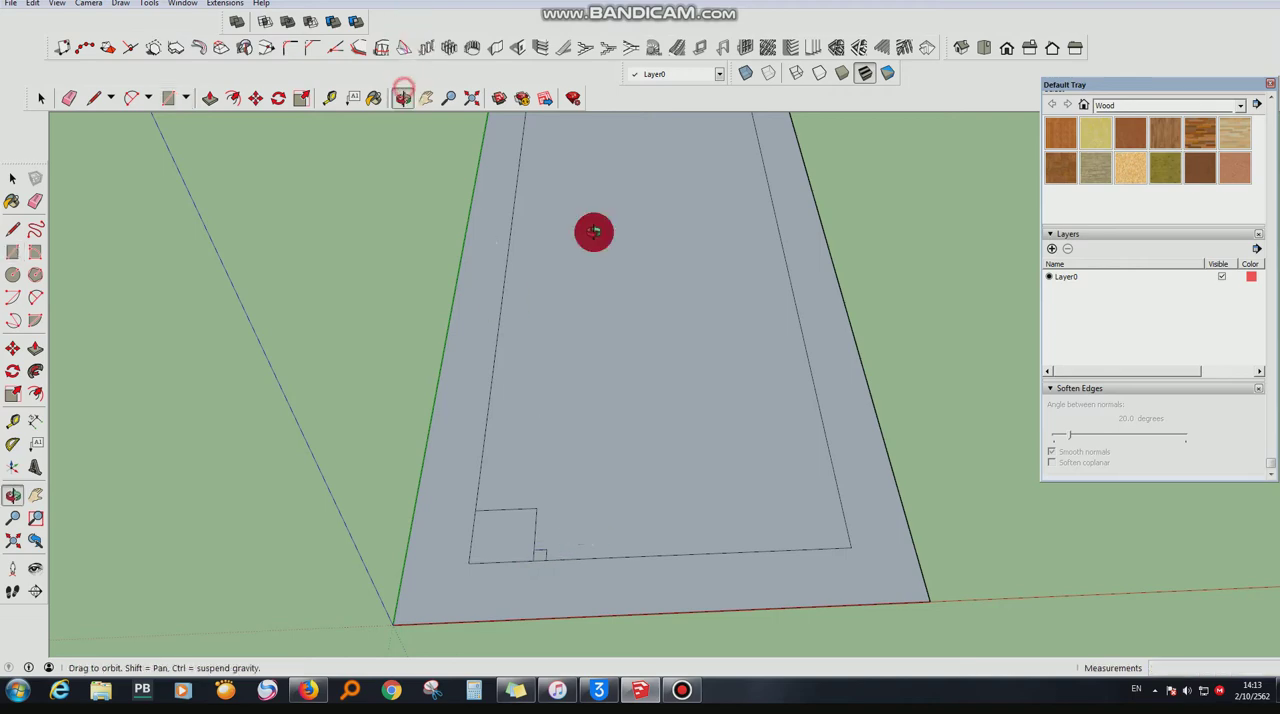
{"action": "left_click_drag", "start_coordinate": [594, 228], "coordinate": [550, 360]}
- Copy the 10 cm square once along the 50 cm square's side and once outward along the inner rectangle's near edge
{"action": "left_click", "coordinate": [41, 97]}
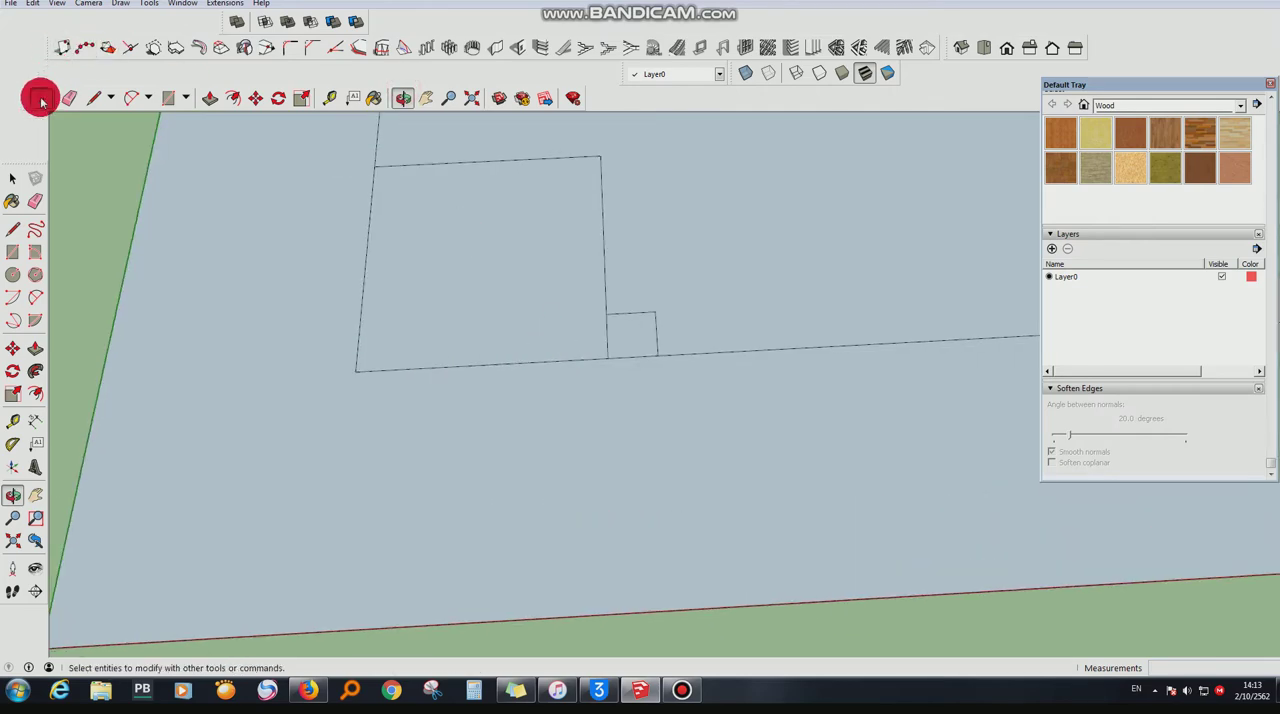
{"action": "left_click", "coordinate": [645, 340]}
{"action": "left_click", "coordinate": [255, 97]}
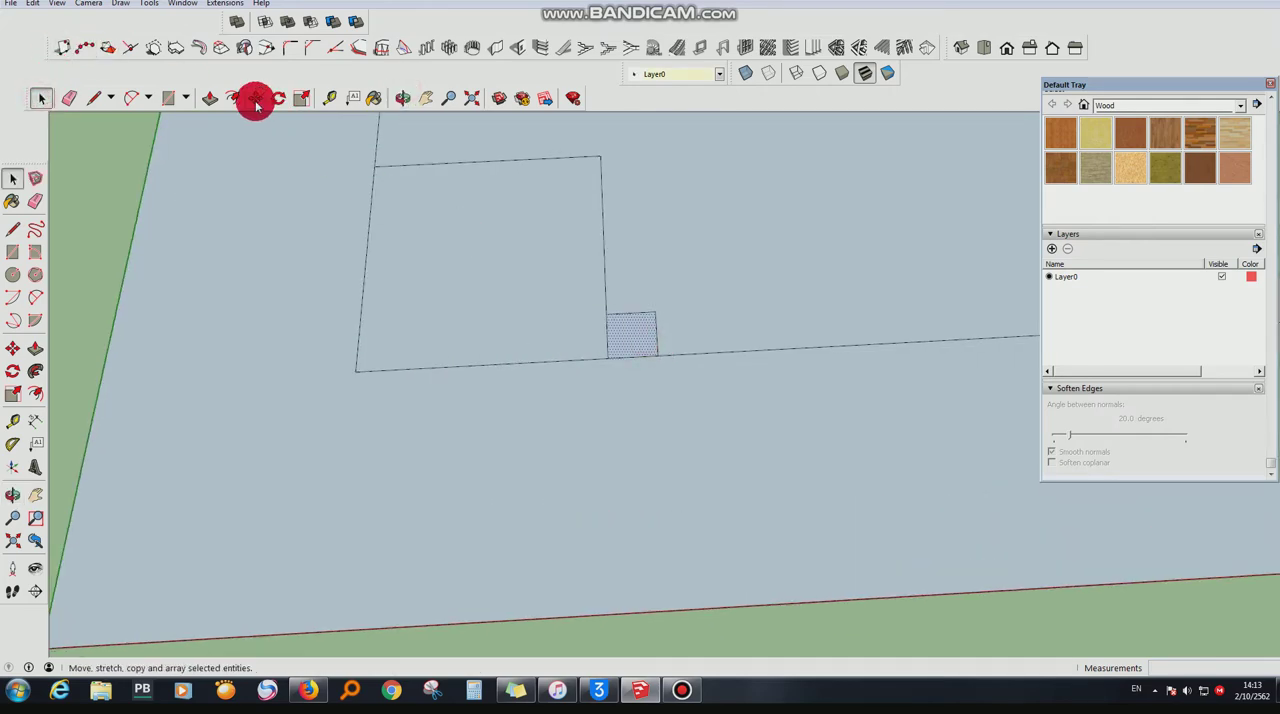
{"action": "key", "text": "ctrl"}
{"action": "left_click", "coordinate": [606, 359]}
{"action": "left_click", "coordinate": [605, 315]}
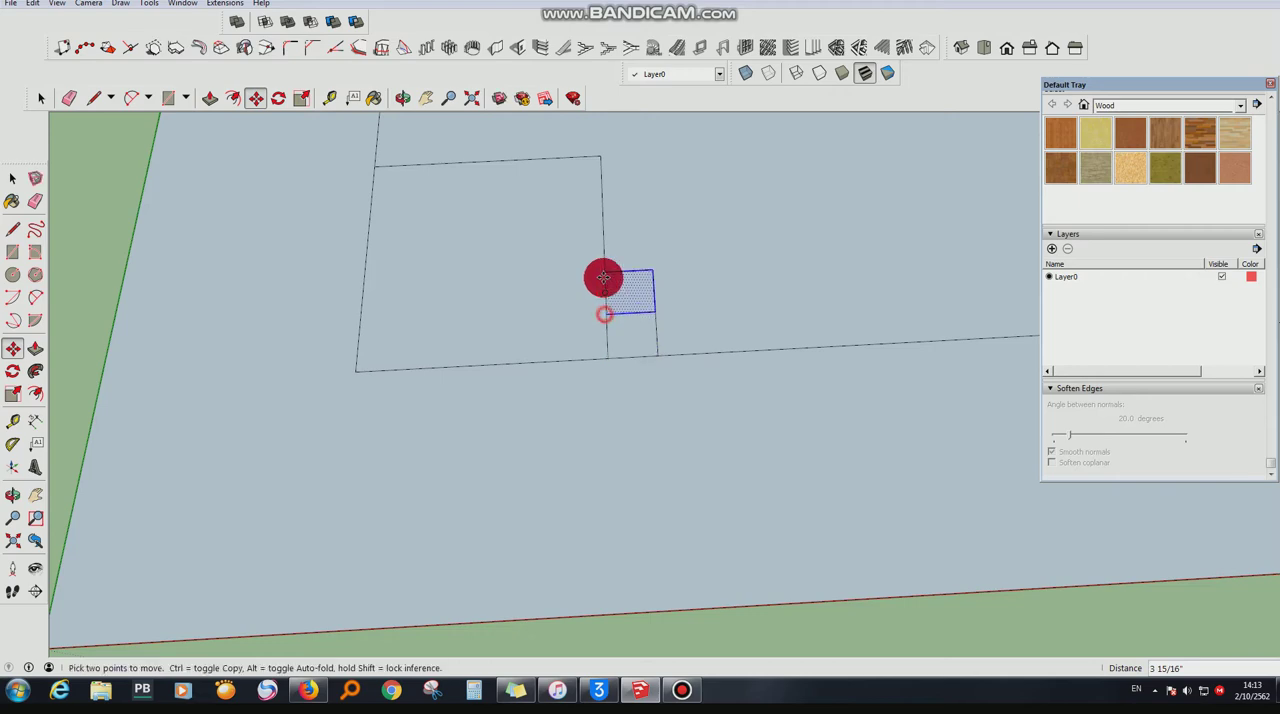
{"action": "left_click", "coordinate": [603, 274]}
{"action": "left_click", "coordinate": [652, 310]}
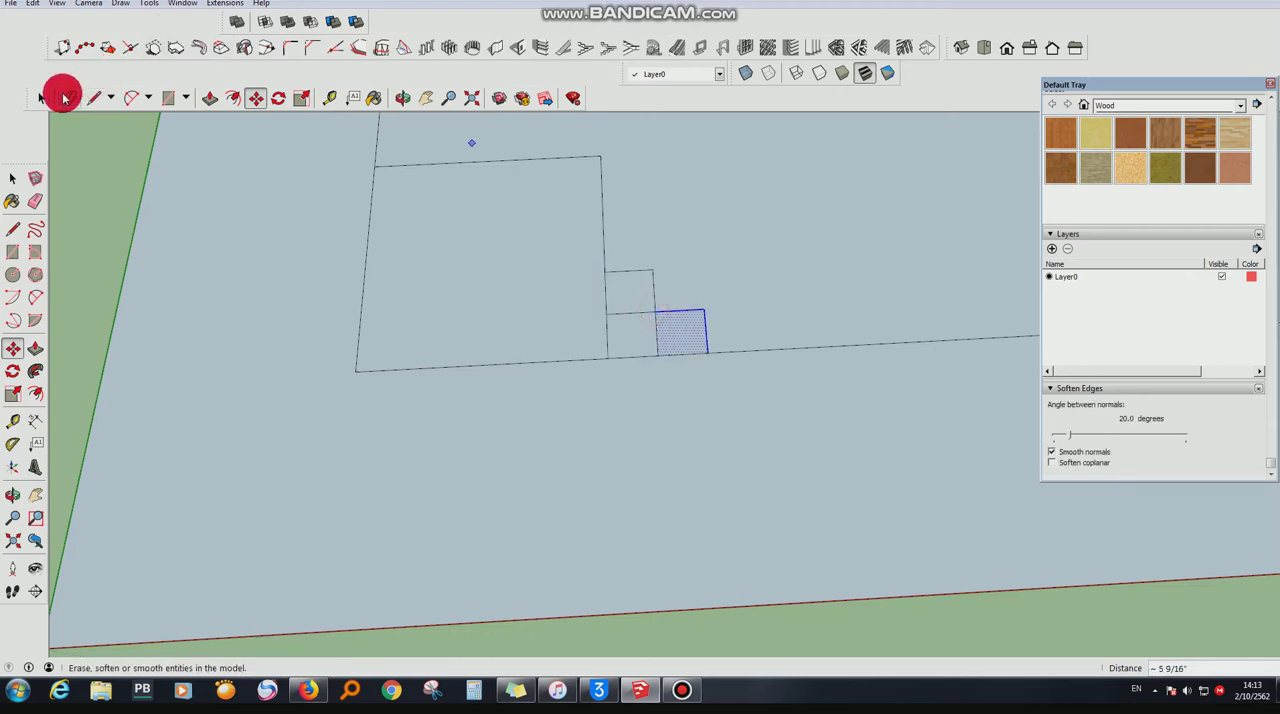
- Copy the three small squares to the 50 cm square's opposite corner and erase the inner edges to leave one stepped outline
{"action": "left_click", "coordinate": [41, 97]}
{"action": "left_click", "coordinate": [623, 289], "text": "shift"}
{"action": "left_click", "coordinate": [623, 337], "text": "shift"}
{"action": "left_click", "coordinate": [256, 97]}
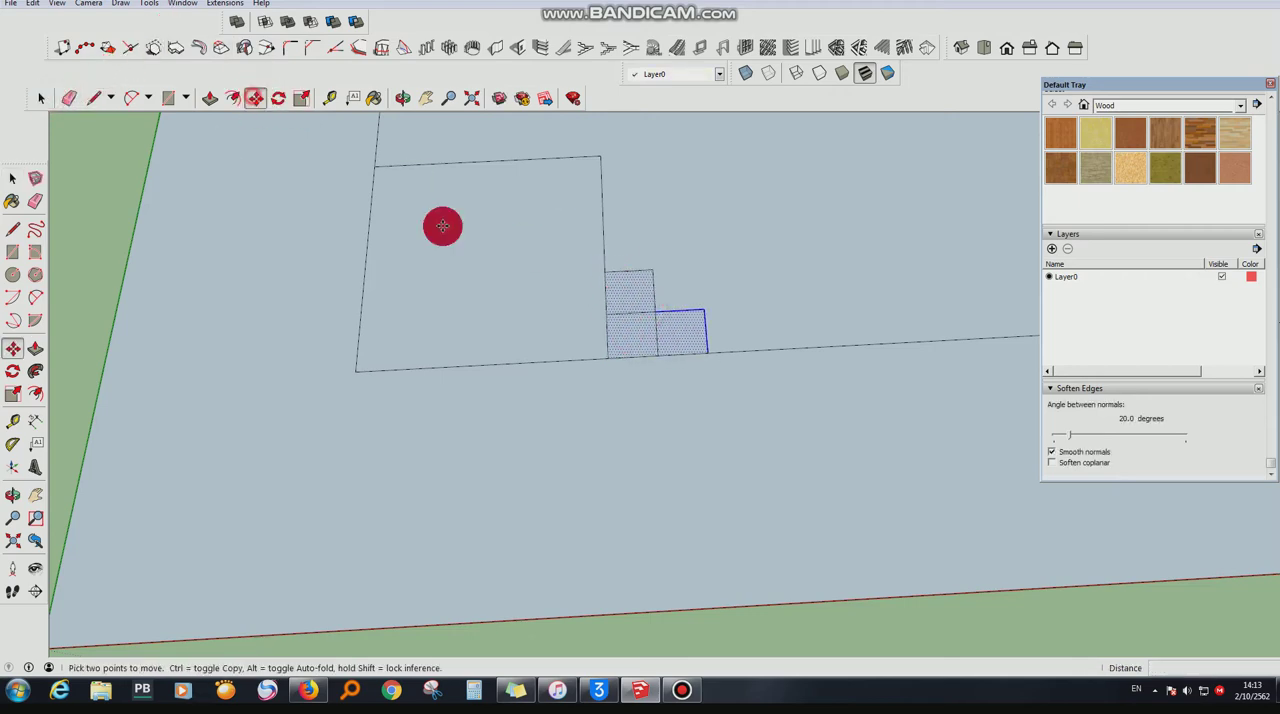
{"action": "key", "text": "ctrl"}
{"action": "left_click", "coordinate": [606, 357]}
{"action": "scroll", "coordinate": [574, 466], "scroll_direction": "down", "scroll_amount": 3}
{"action": "left_click", "coordinate": [435, 265]}
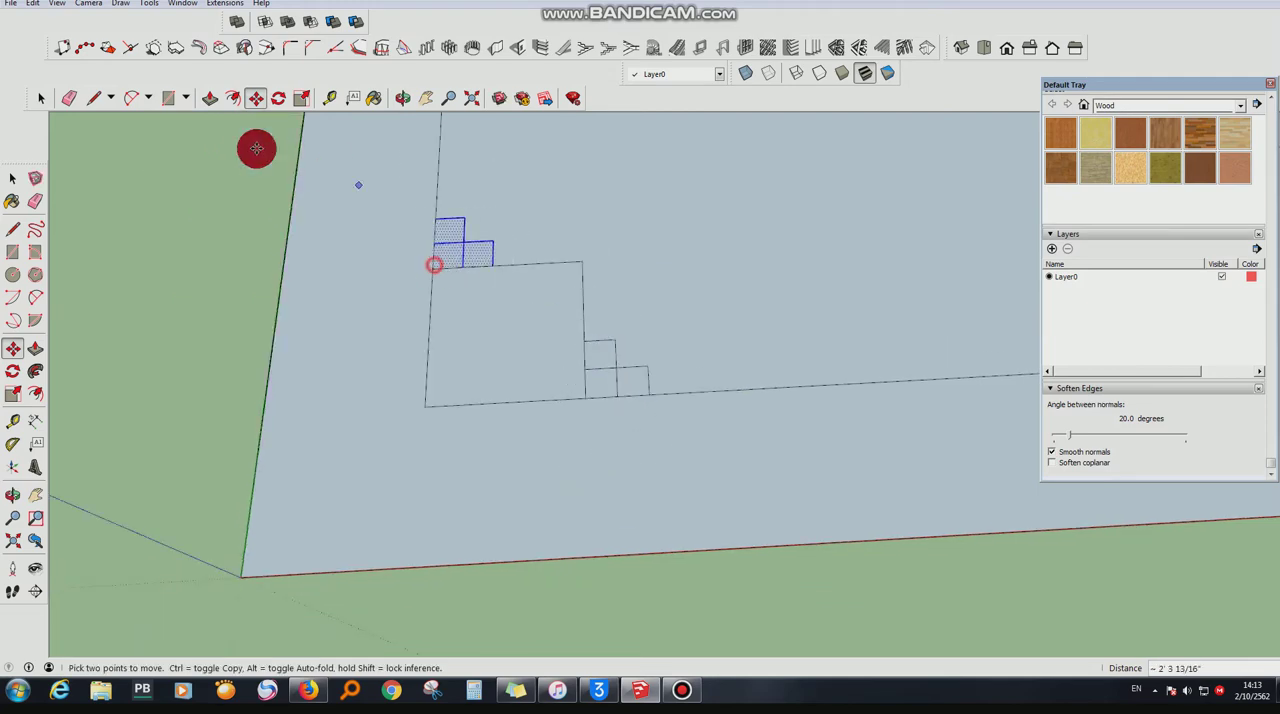
{"action": "left_click", "coordinate": [69, 97]}
{"action": "mouse_move", "coordinate": [581, 360]}
{"action": "left_mouse_down"}
{"action": "mouse_move", "coordinate": [616, 378]}
{"action": "mouse_move", "coordinate": [491, 274]}
{"action": "left_mouse_up"}
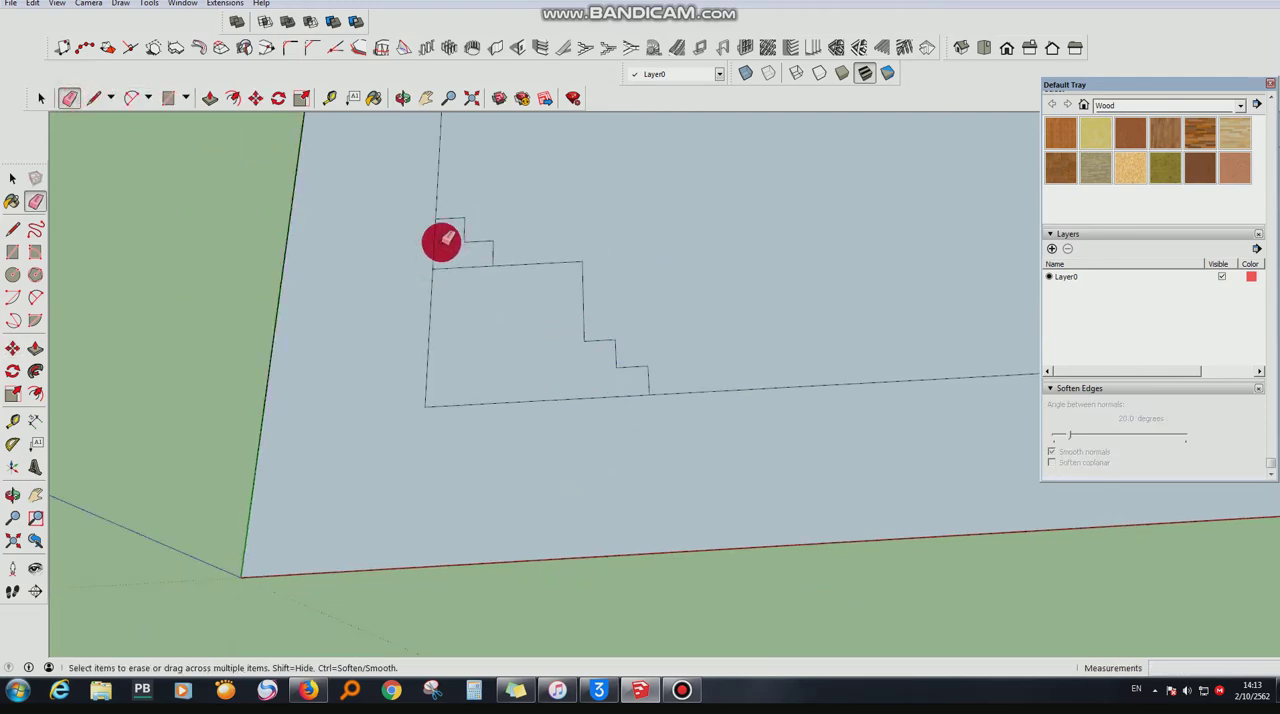
- Draw an outward-bulging two-point arc of about 4 1/16" bulge between the two sets of steps
{"action": "left_click", "coordinate": [131, 97]}
{"action": "left_click", "coordinate": [494, 265]}
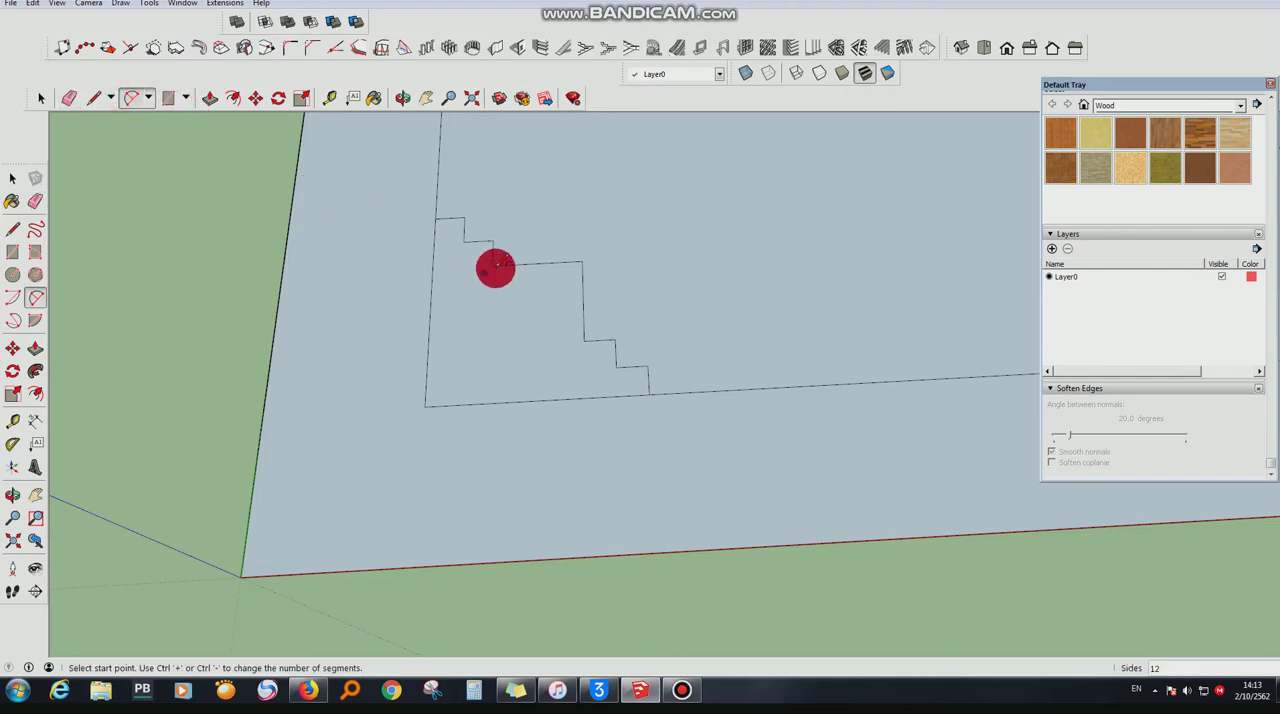
{"action": "left_click", "coordinate": [583, 337]}
{"action": "scroll", "coordinate": [585, 320], "scroll_direction": "up", "scroll_amount": 5}
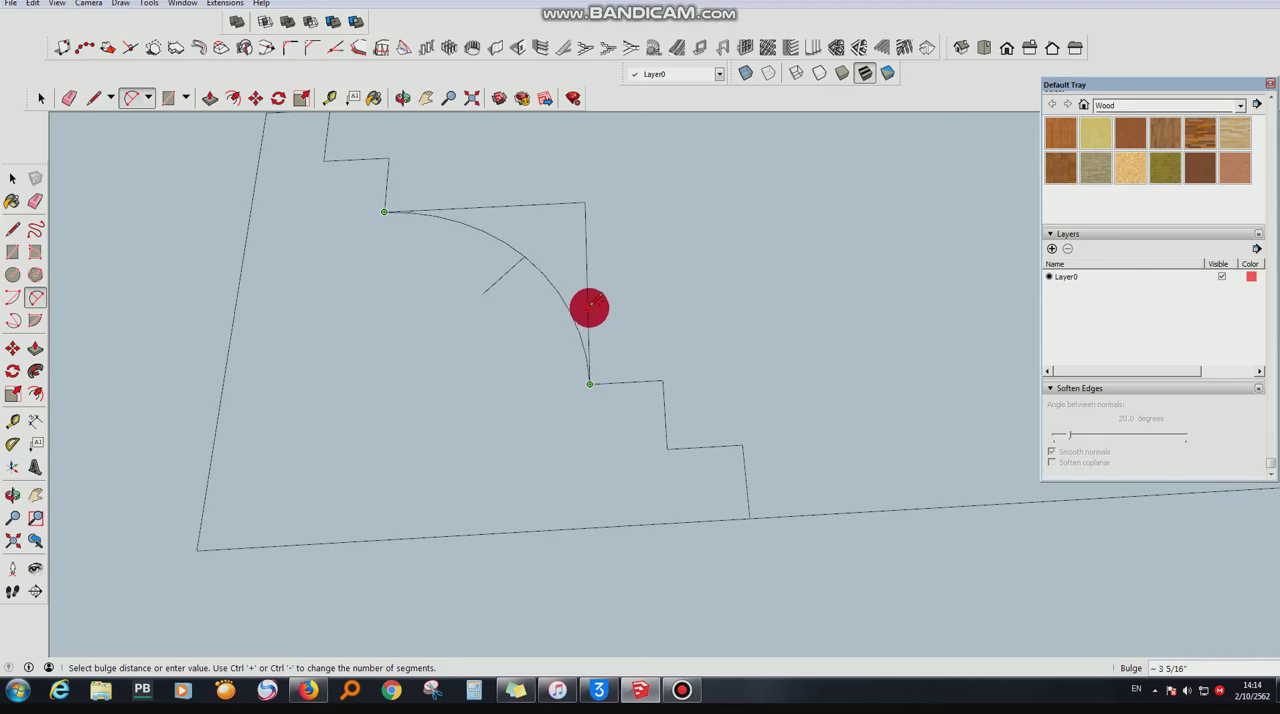
{"action": "scroll", "coordinate": [766, 389], "scroll_direction": "down", "scroll_amount": 3}
{"action": "scroll", "coordinate": [635, 313], "scroll_direction": "up", "scroll_amount": 2}
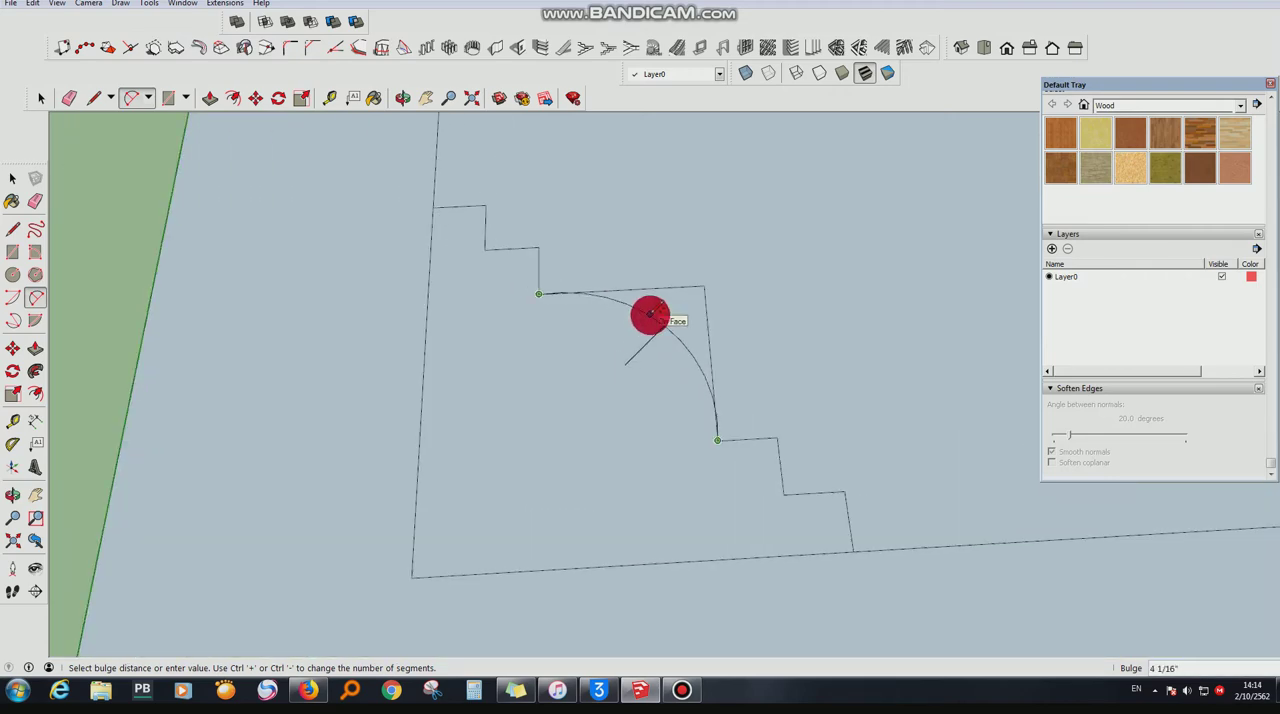
{"action": "left_click", "coordinate": [650, 314]}
- Try to erase the square's two corner edges outside the arc
{"action": "scroll", "coordinate": [611, 466], "scroll_direction": "down", "scroll_amount": 3}
{"action": "left_click", "coordinate": [69, 97]}
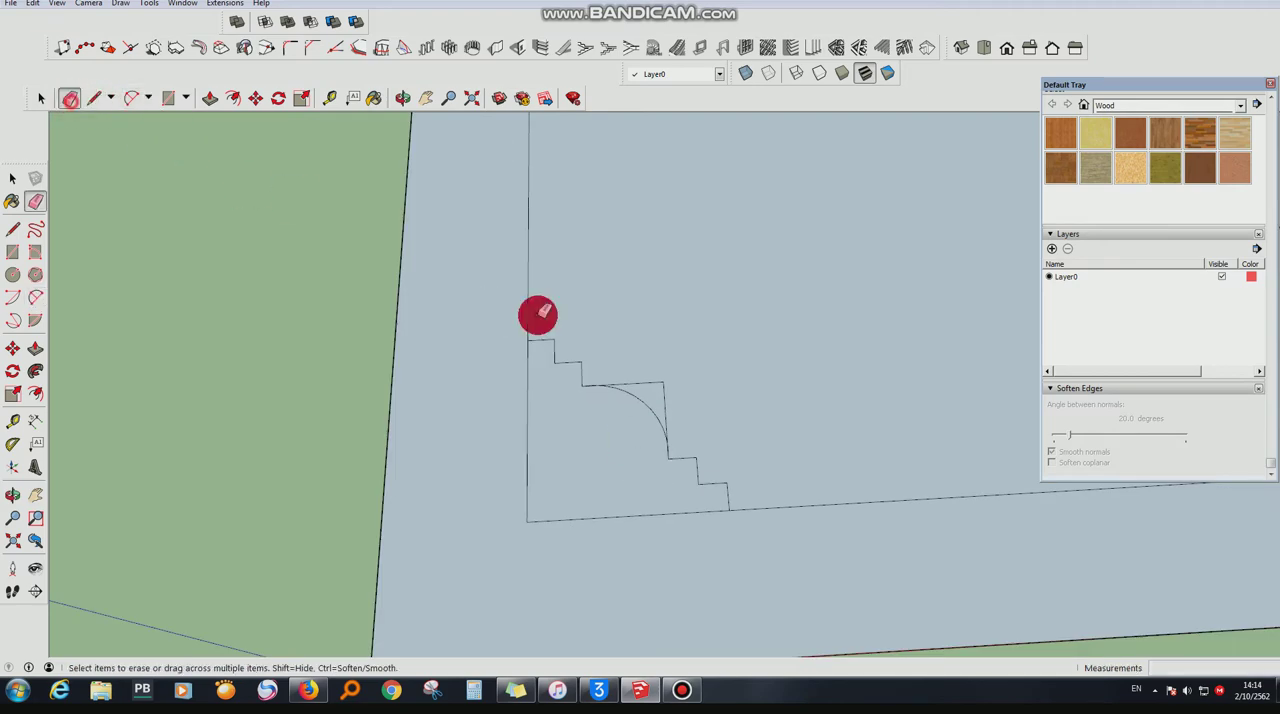
{"action": "left_click_drag", "start_coordinate": [640, 363], "coordinate": [690, 385]}
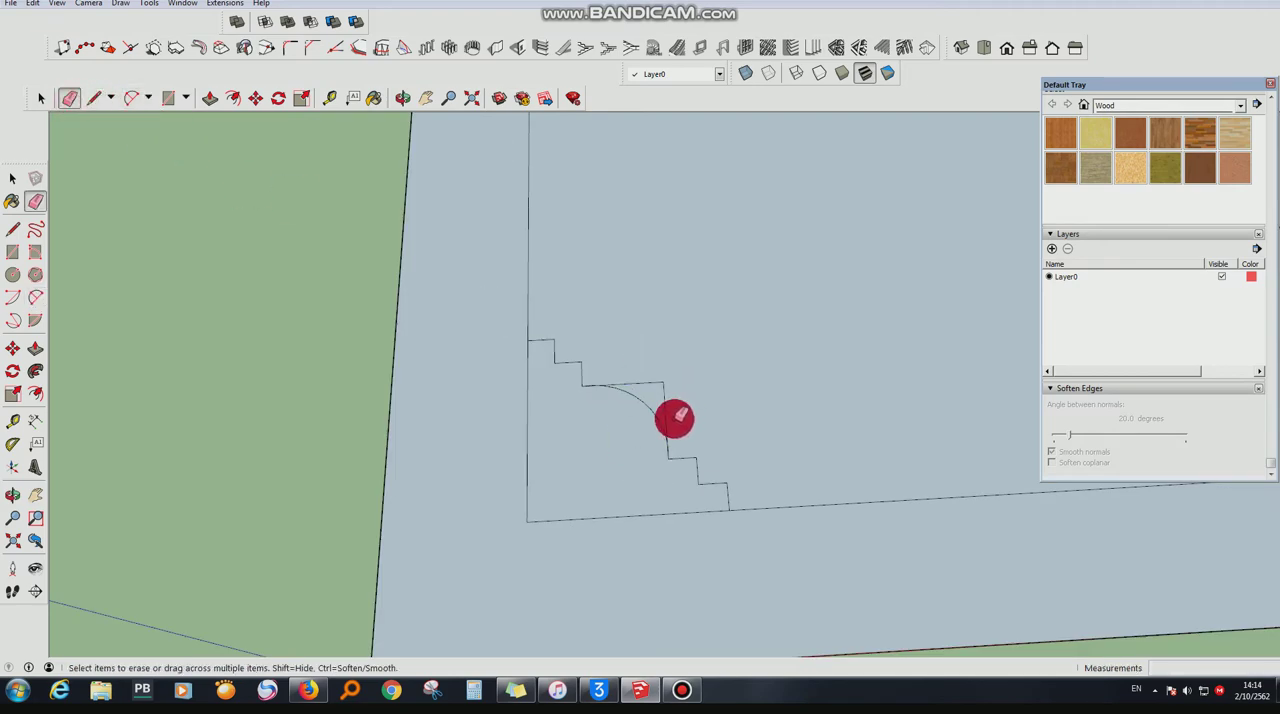
{"action": "scroll", "coordinate": [675, 418], "scroll_direction": "up", "scroll_amount": 5}
{"action": "left_click", "coordinate": [614, 333]}
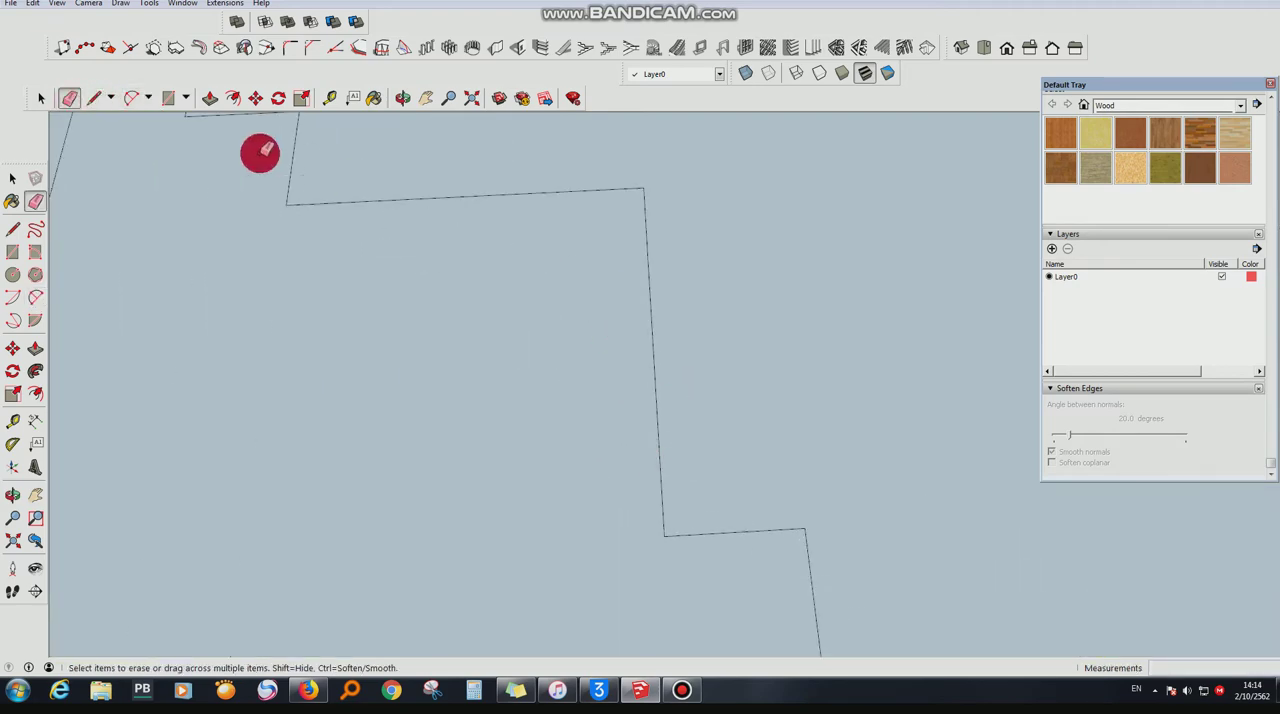
- Redraw the two-point arc between the inner ends of the two sets of steps, bulging outward about 3 7/16"
{"action": "left_click", "coordinate": [112, 104]}
{"action": "left_click", "coordinate": [285, 204]}
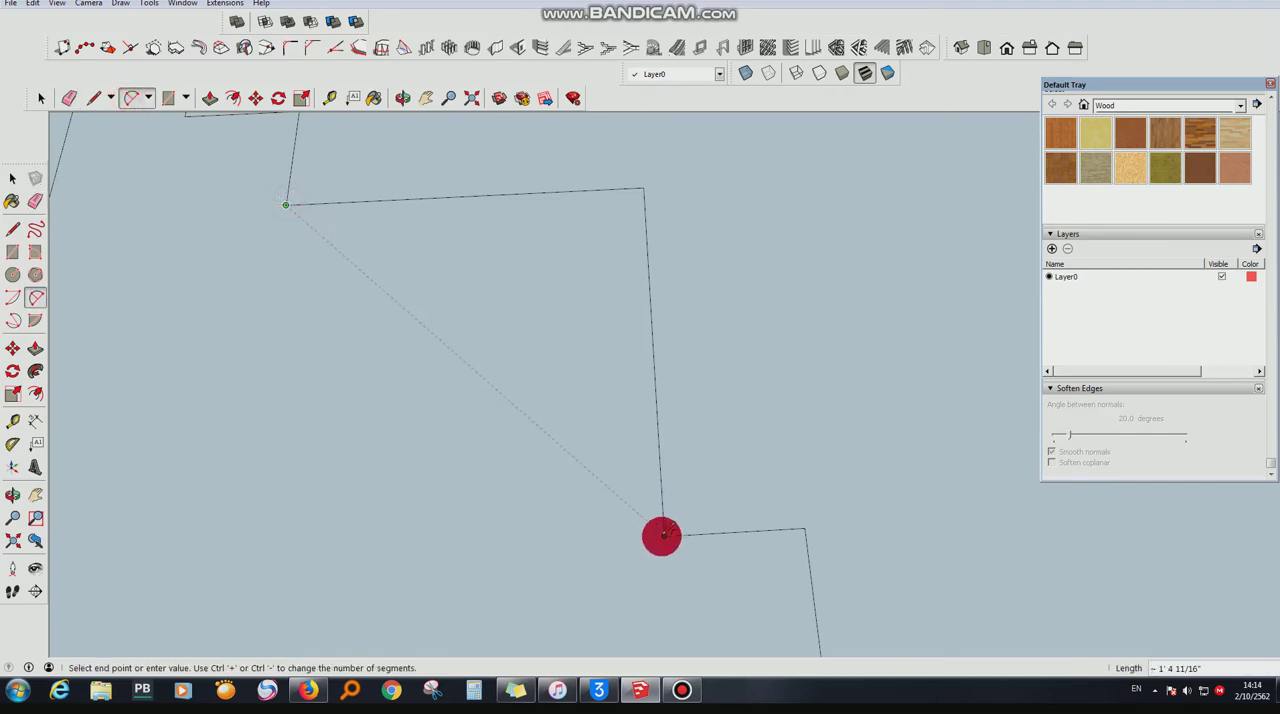
{"action": "left_click", "coordinate": [662, 535]}
{"action": "scroll", "coordinate": [643, 457], "scroll_direction": "down", "scroll_amount": 3}
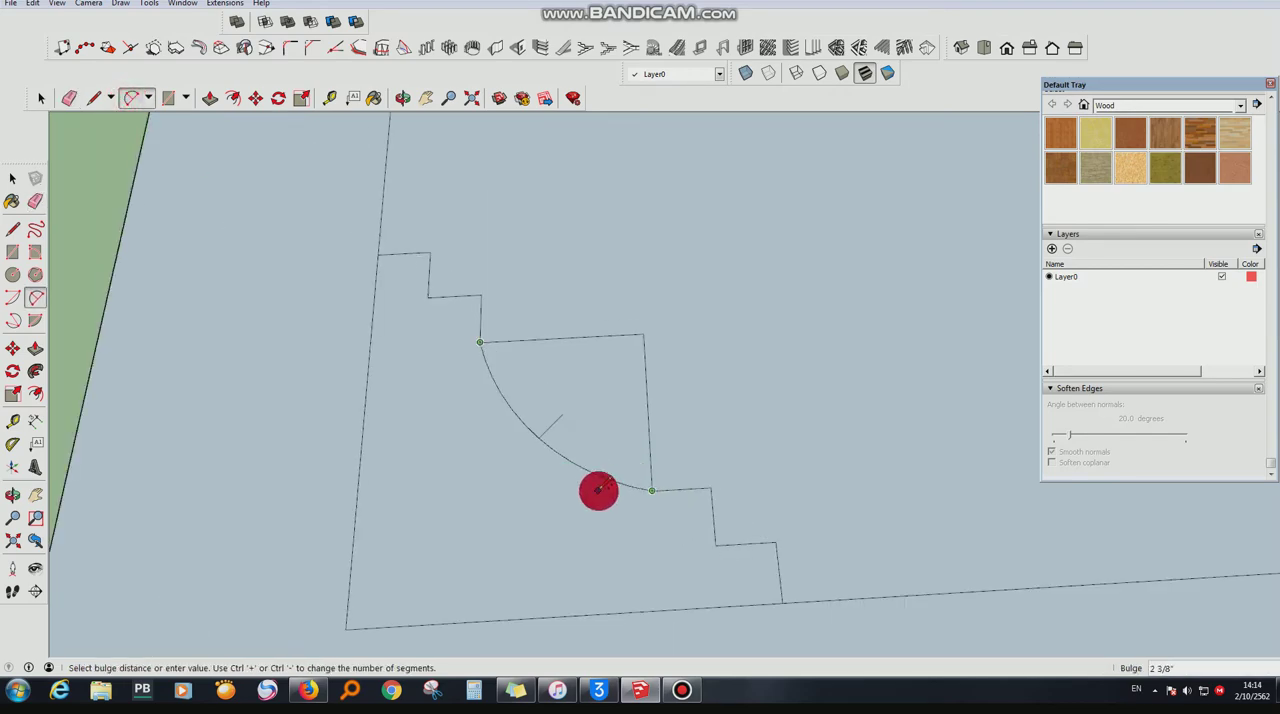
{"action": "scroll", "coordinate": [614, 466], "scroll_direction": "up", "scroll_amount": 4}
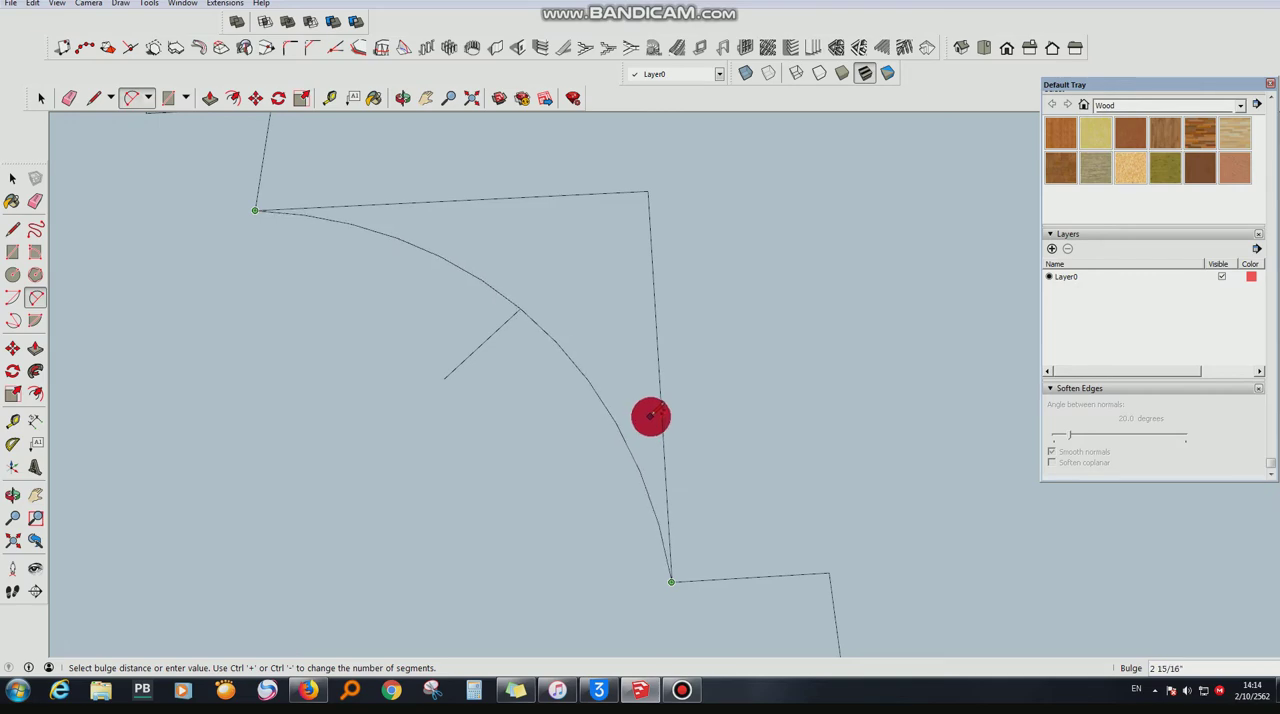
{"action": "scroll", "coordinate": [651, 412], "scroll_direction": "down", "scroll_amount": 4}
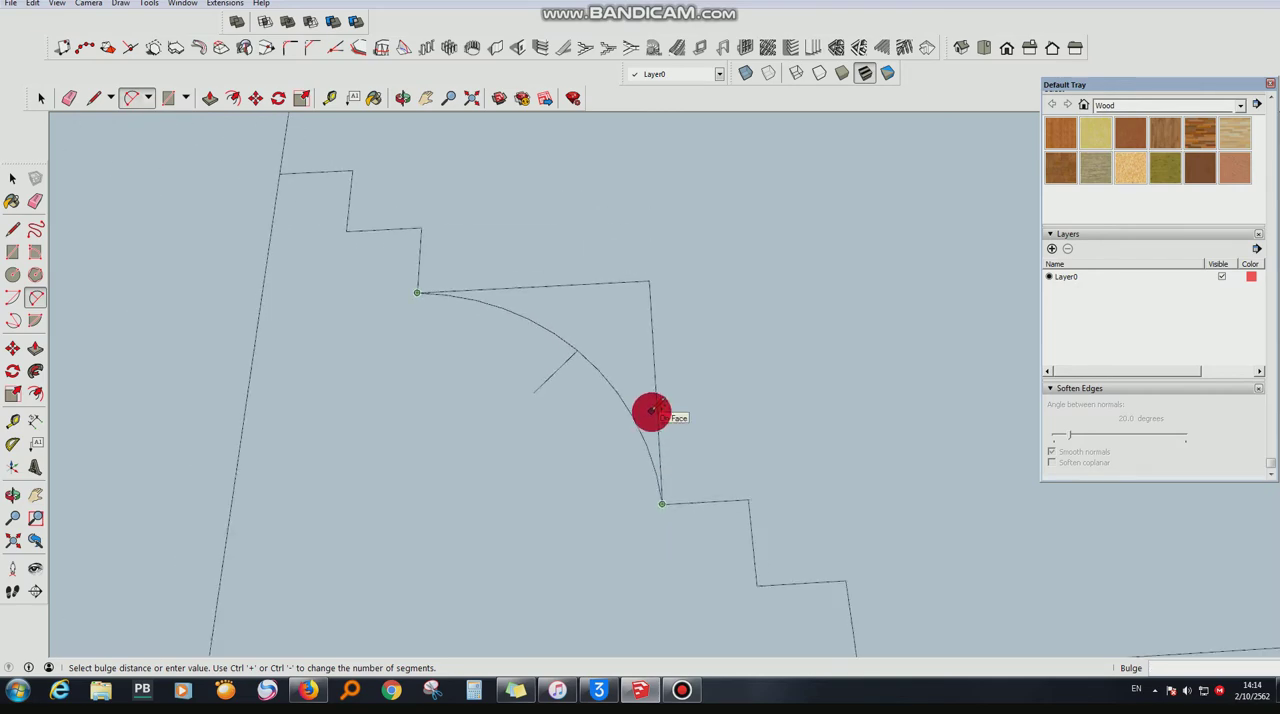
{"action": "scroll", "coordinate": [651, 412], "scroll_direction": "down", "scroll_amount": 1}
{"action": "scroll", "coordinate": [651, 412], "scroll_direction": "up", "scroll_amount": 1}
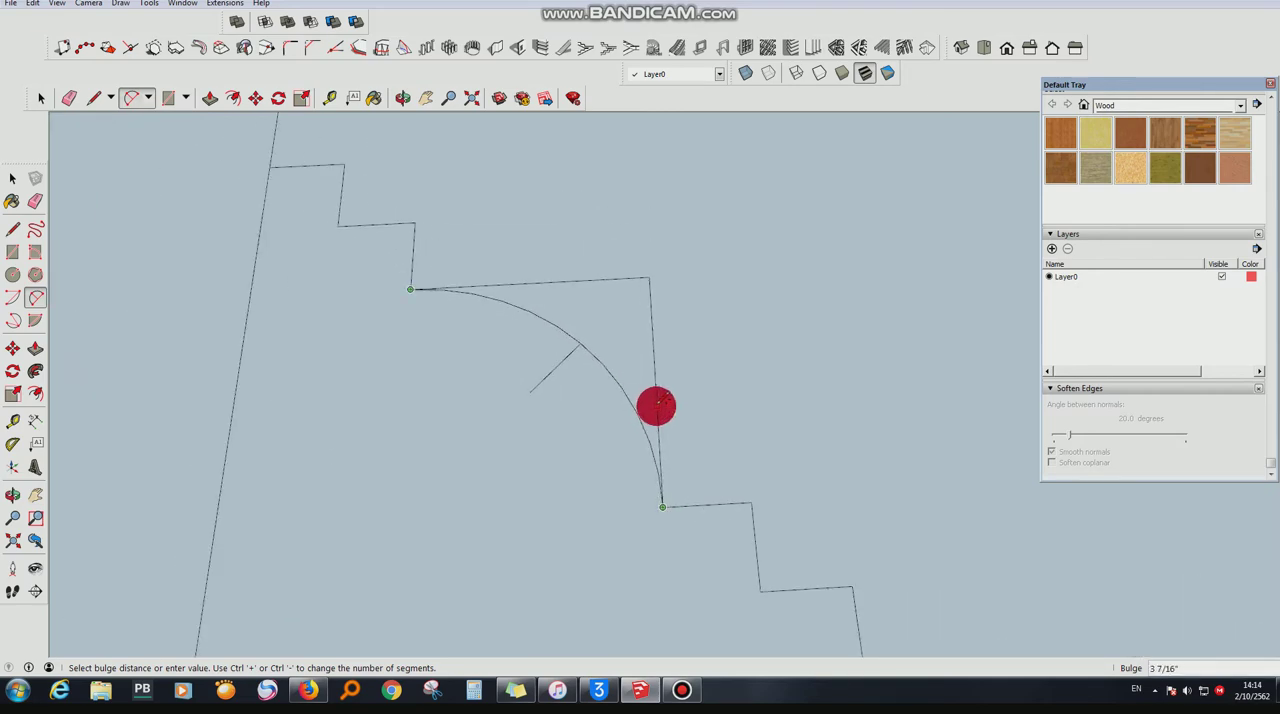
{"action": "left_click", "coordinate": [659, 400]}
- Erase the square's two straight corner edges outside the arc
{"action": "left_click", "coordinate": [69, 97]}
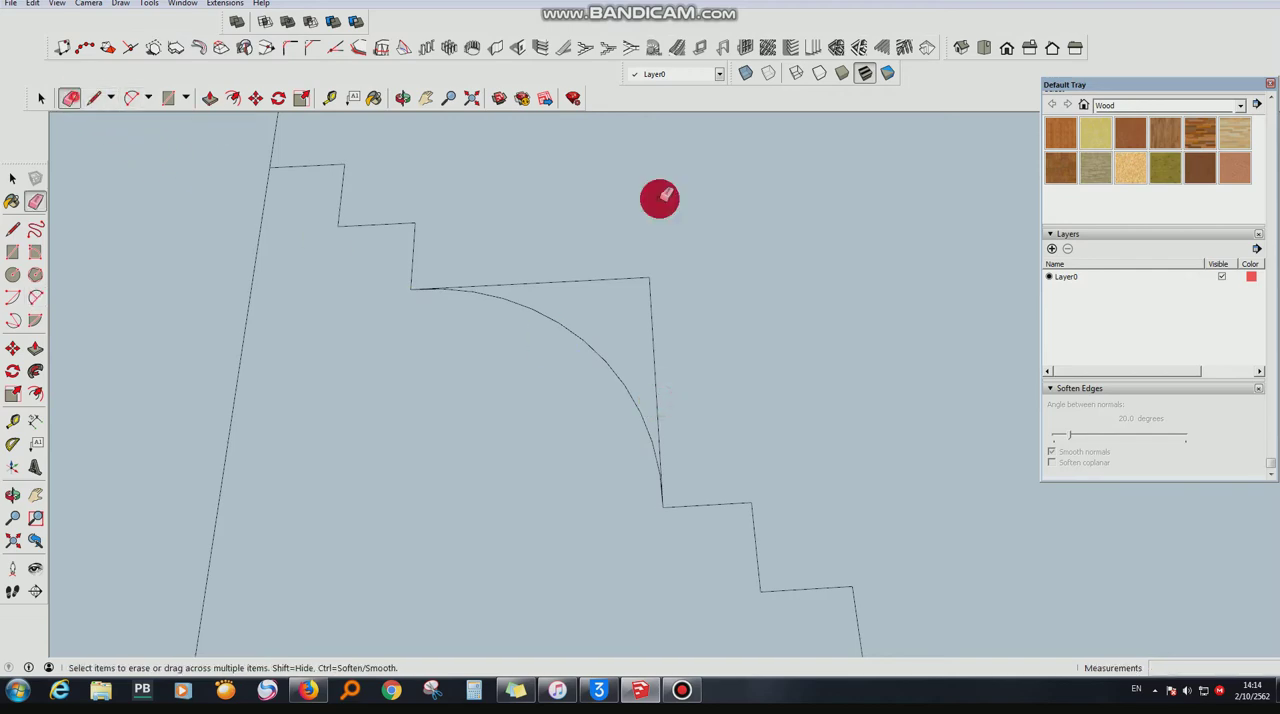
{"action": "left_click_drag", "start_coordinate": [617, 276], "coordinate": [679, 318]}
{"action": "scroll", "coordinate": [620, 403], "scroll_direction": "down", "scroll_amount": 4}
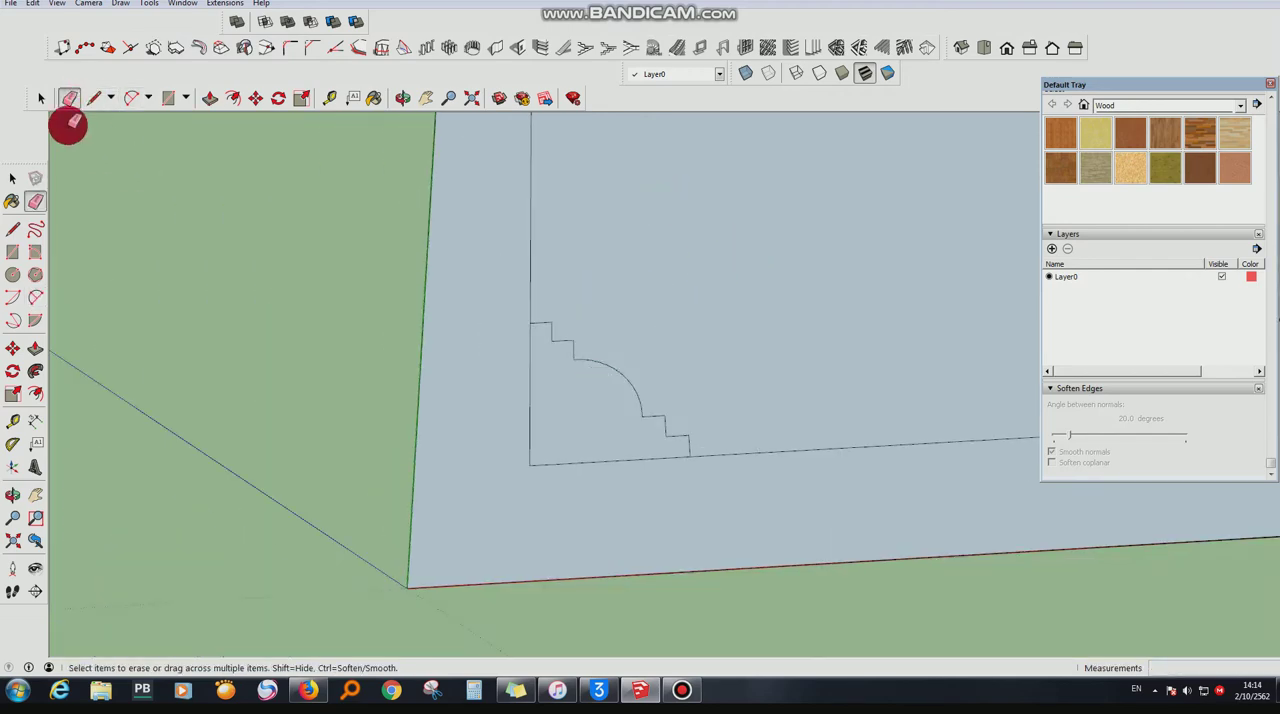
- Copy the finished corner profile along the red axis to the empty area beside the panel
{"action": "left_click", "coordinate": [40, 98]}
{"action": "left_click", "coordinate": [594, 418]}
{"action": "left_click", "coordinate": [255, 97]}
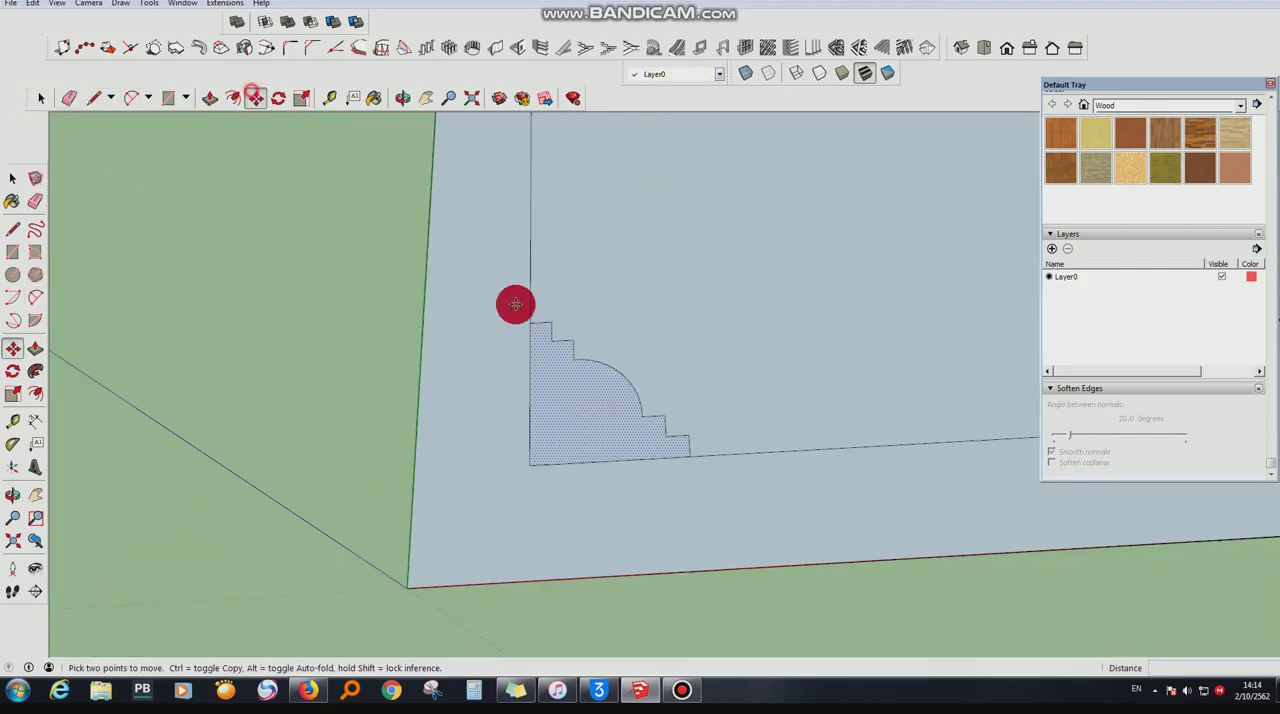
{"action": "left_click", "coordinate": [530, 464]}
{"action": "key", "text": "ctrl"}
{"action": "scroll", "coordinate": [230, 442], "scroll_direction": "down", "scroll_amount": 3}
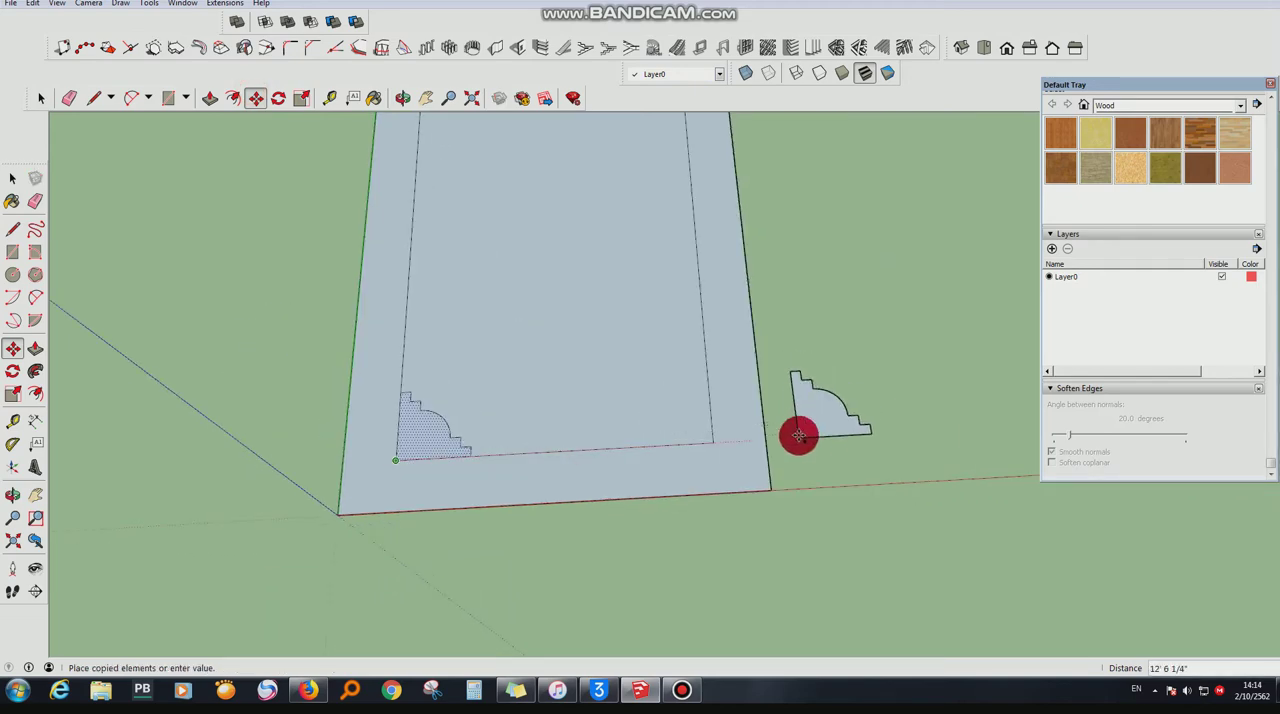
{"action": "left_click", "coordinate": [797, 436]}
- Flip the copied profile along the red direction and move it into the inner rectangle's near-right corner
{"action": "right_click", "coordinate": [809, 407]}
{"action": "mouse_move", "coordinate": [882, 570]}
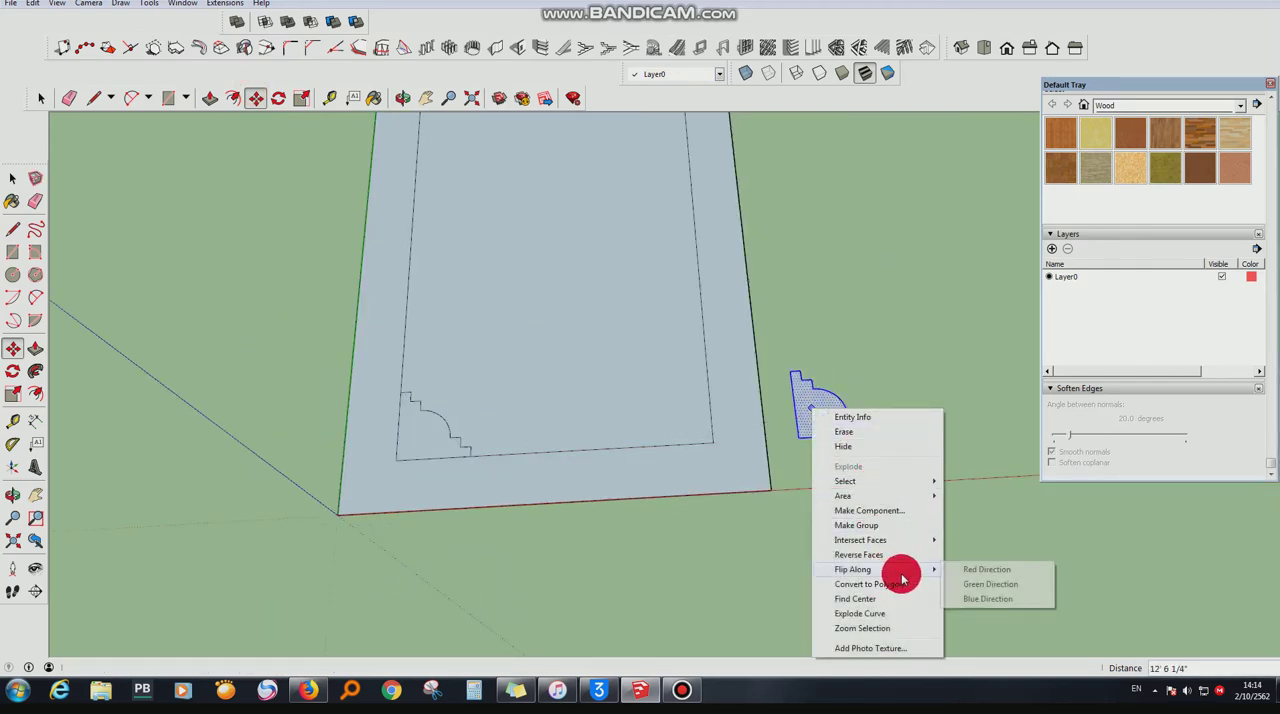
{"action": "left_click", "coordinate": [953, 569]}
{"action": "left_click", "coordinate": [871, 431]}
{"action": "left_click", "coordinate": [713, 442]}
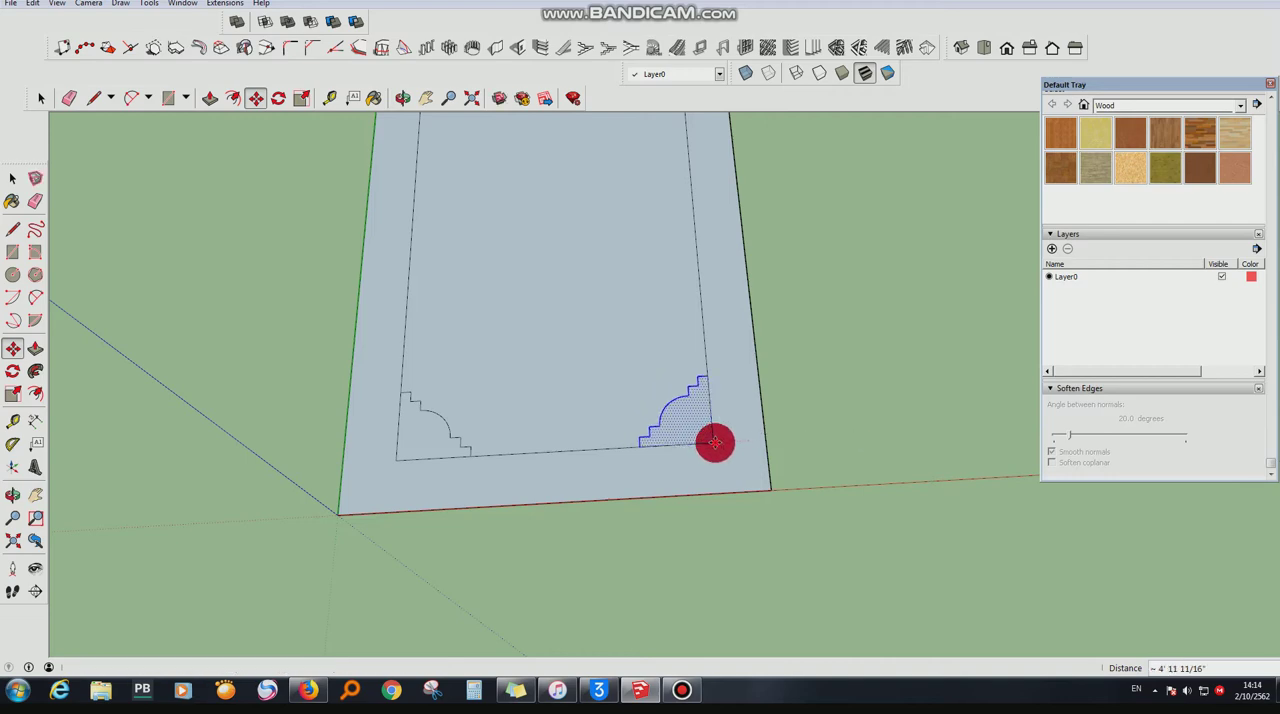
- Copy both near corner profiles together to the empty area beyond the panel's far end
{"action": "left_click", "coordinate": [40, 97]}
{"action": "left_click", "coordinate": [428, 438]}
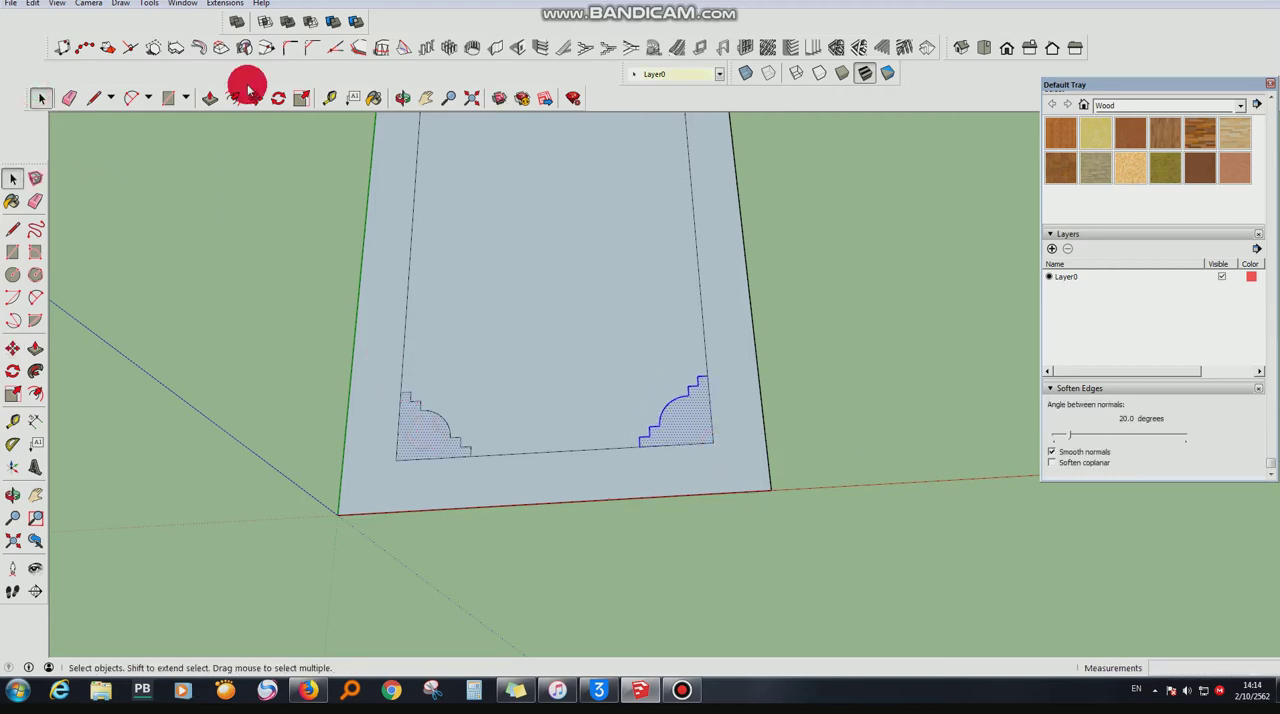
{"action": "left_click", "coordinate": [256, 97]}
{"action": "key", "text": "ctrl"}
{"action": "left_click", "coordinate": [713, 443]}
{"action": "scroll", "coordinate": [711, 569], "scroll_direction": "down", "scroll_amount": 5}
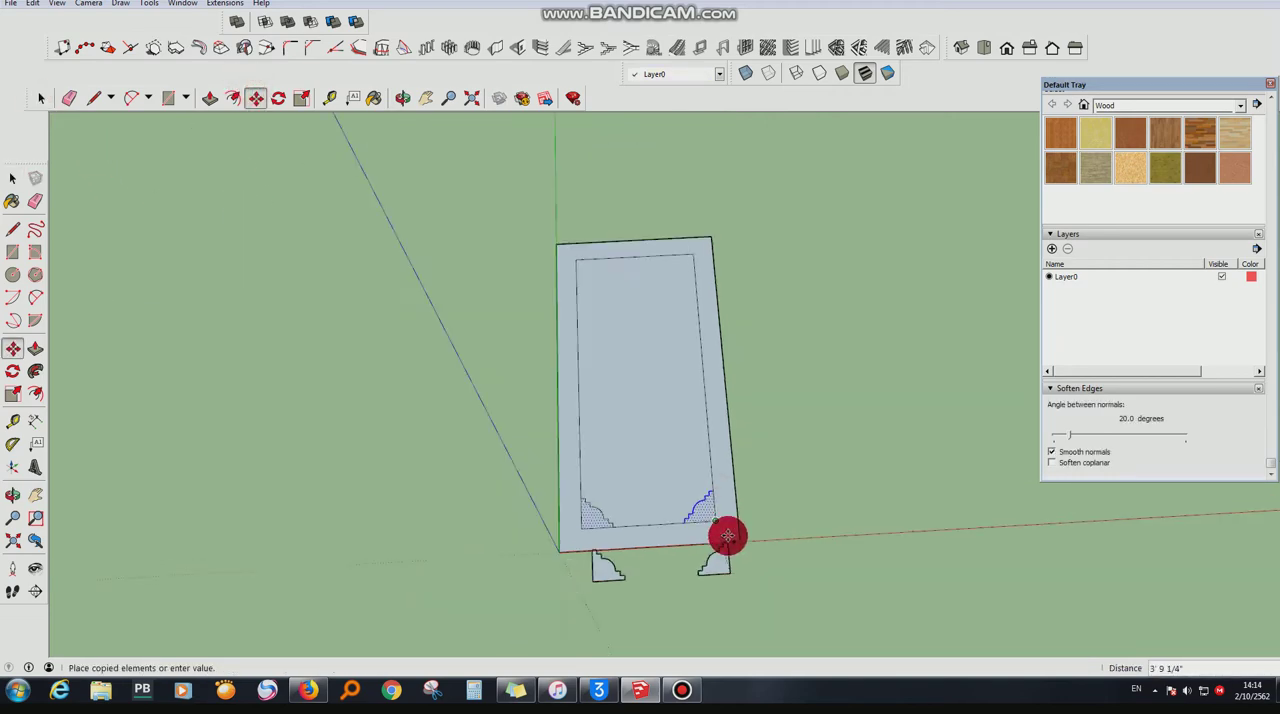
{"action": "scroll", "coordinate": [700, 220], "scroll_direction": "up", "scroll_amount": 2}
{"action": "left_click", "coordinate": [685, 210]}
- Flip the two copied corner profiles along the green direction and move them into the inner rectangle's far corners
{"action": "right_click", "coordinate": [685, 210]}
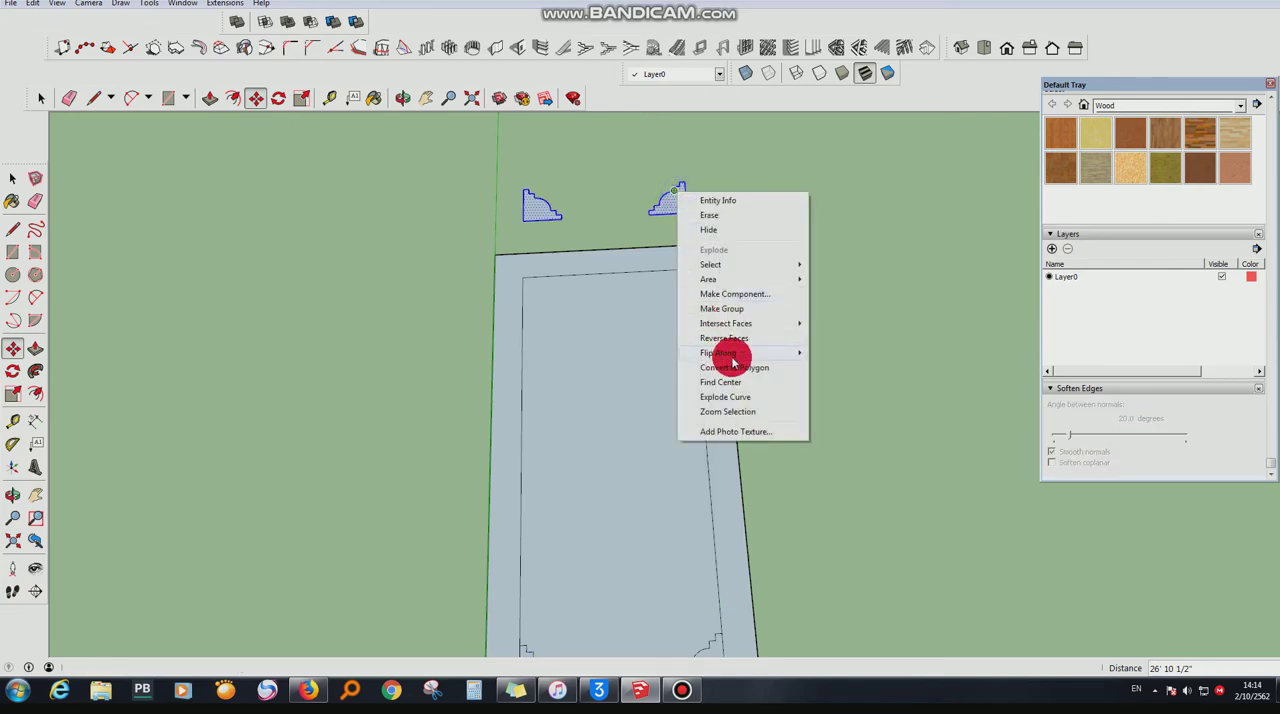
{"action": "left_click", "coordinate": [835, 353]}
{"action": "right_click", "coordinate": [682, 202]}
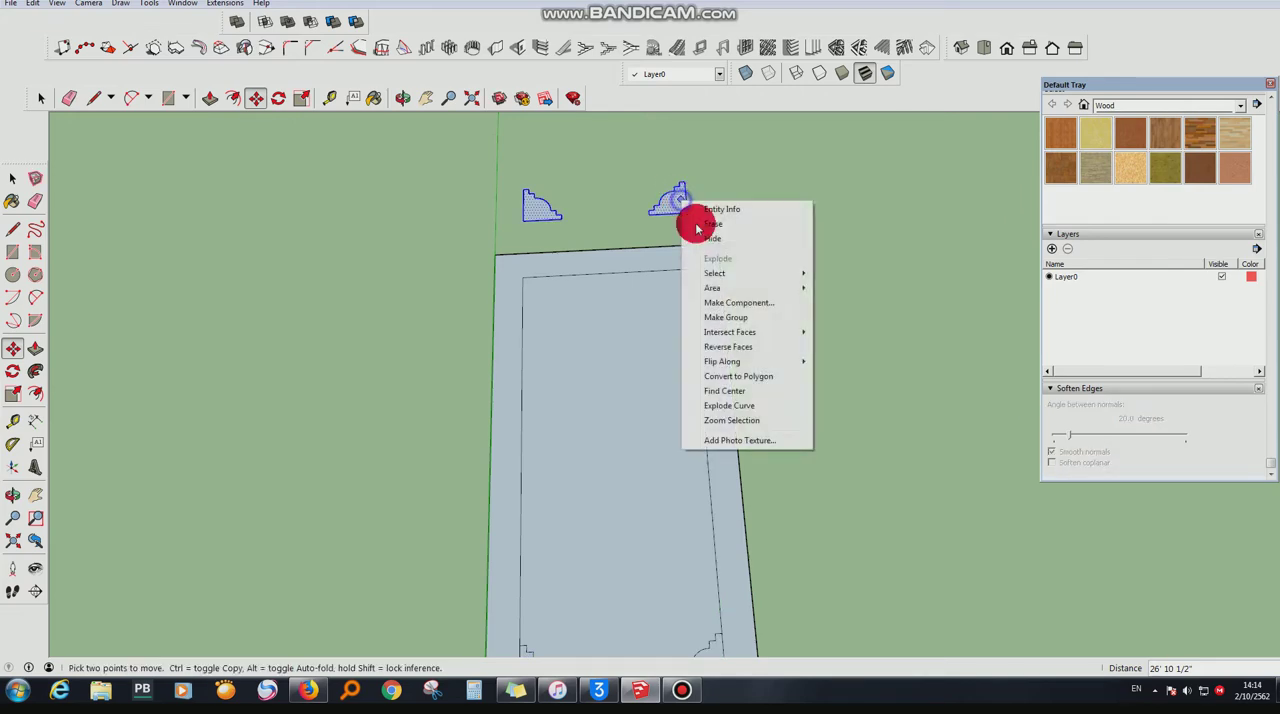
{"action": "mouse_move", "coordinate": [785, 362]}
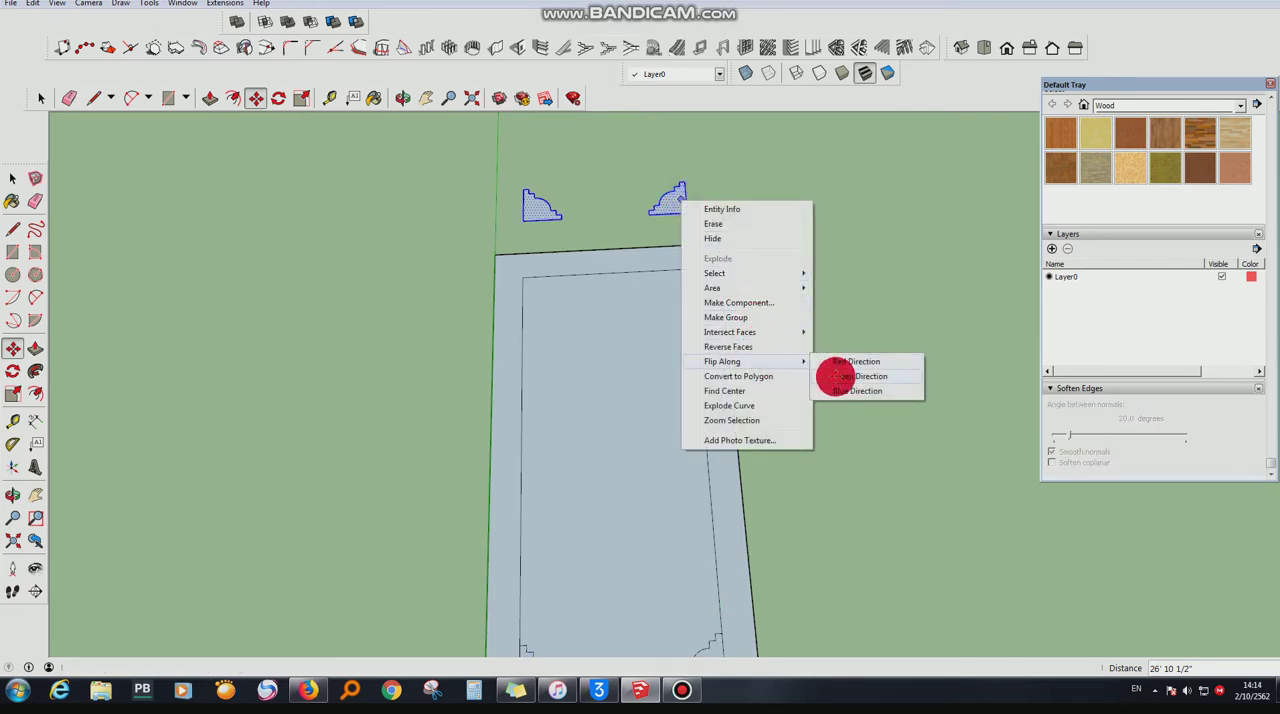
{"action": "left_click", "coordinate": [835, 376]}
{"action": "left_click", "coordinate": [689, 186]}
{"action": "left_click", "coordinate": [691, 273]}
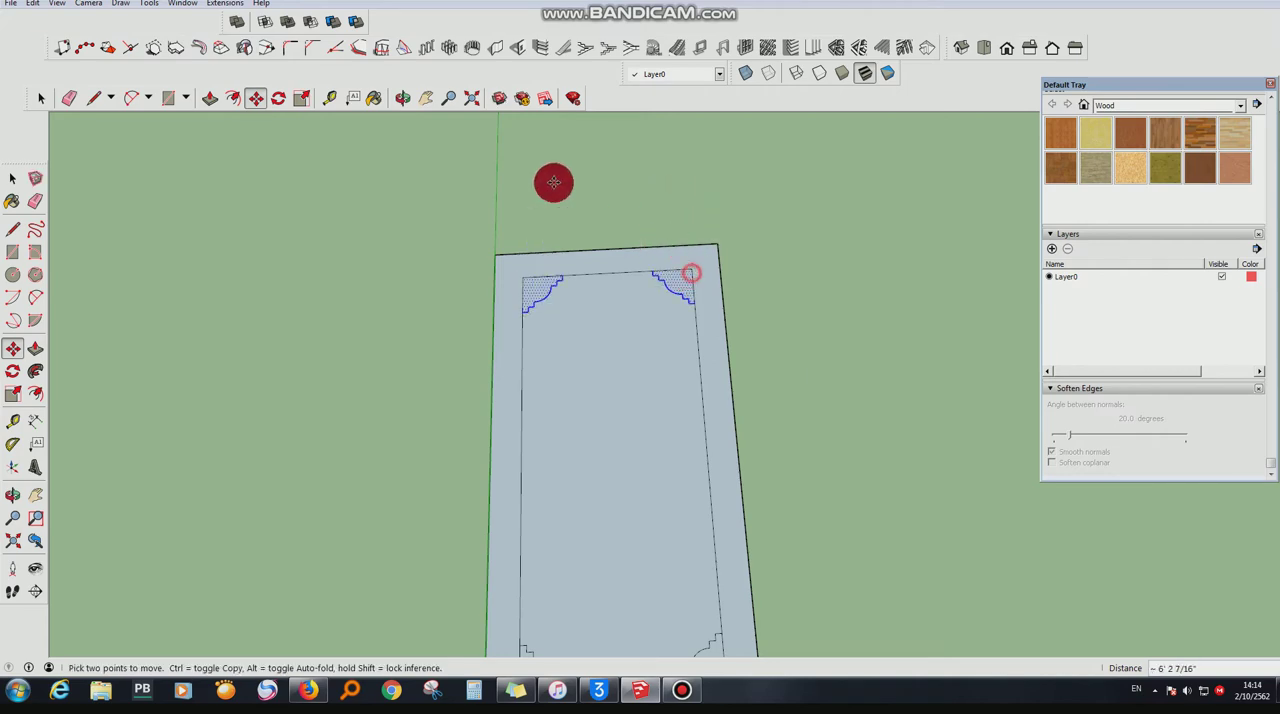
- Erase the inner rectangle's straight edges outside the decorative profiles in all four corners
{"action": "scroll", "coordinate": [550, 170], "scroll_direction": "down", "scroll_amount": 3}
{"action": "left_click", "coordinate": [69, 97]}
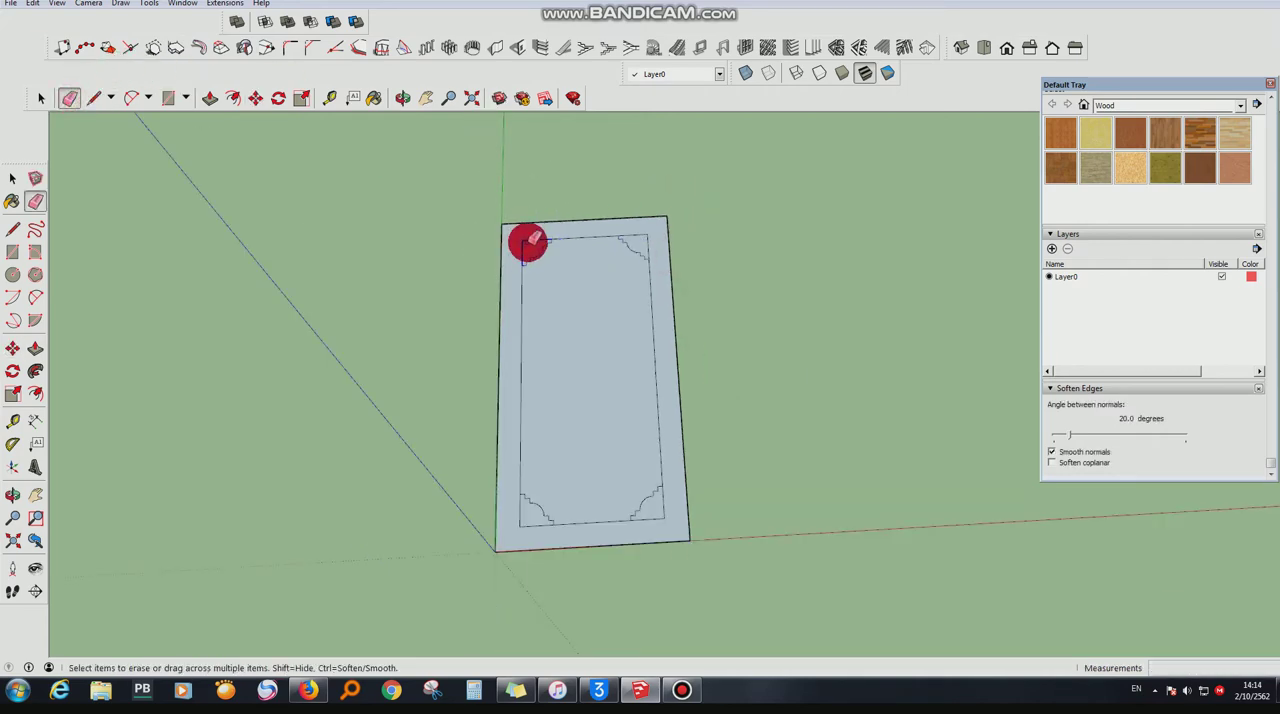
{"action": "scroll", "coordinate": [507, 528], "scroll_direction": "up", "scroll_amount": 3}
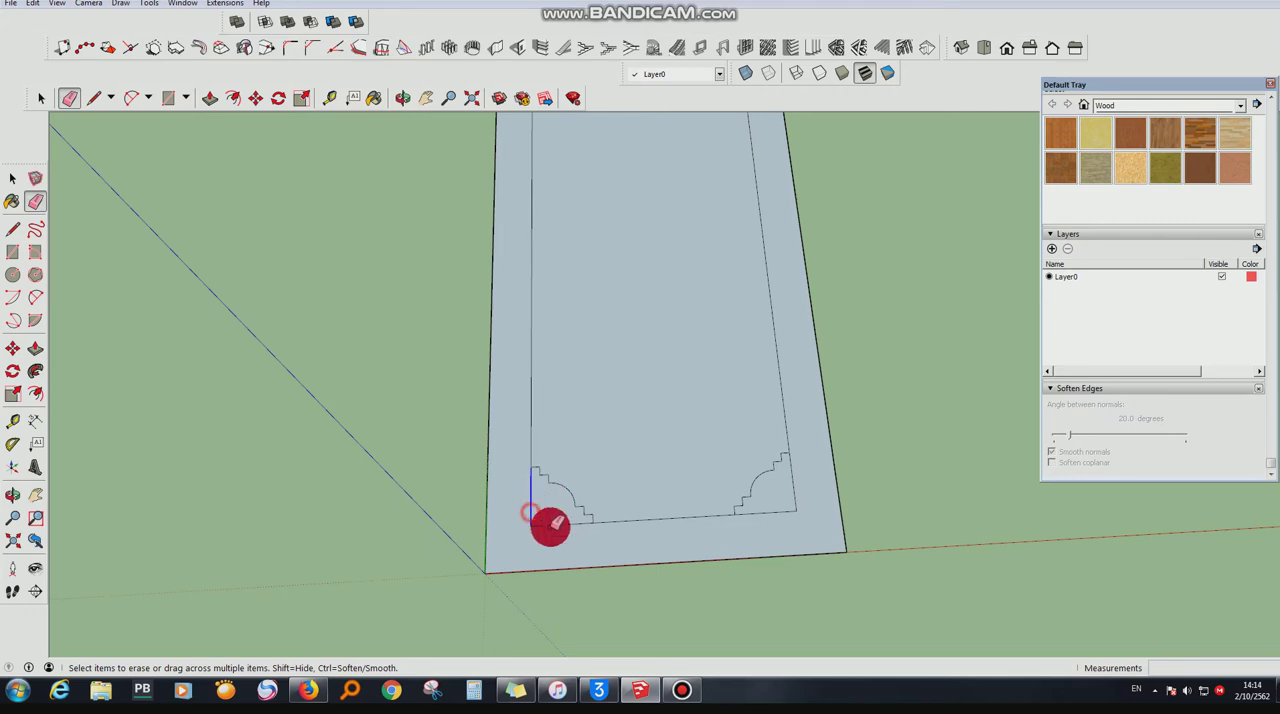
{"action": "left_click", "coordinate": [530, 512]}
{"action": "left_click", "coordinate": [772, 516]}
- Push/Pull the inner decorative face upward 10 cm
{"action": "left_click", "coordinate": [401, 99]}
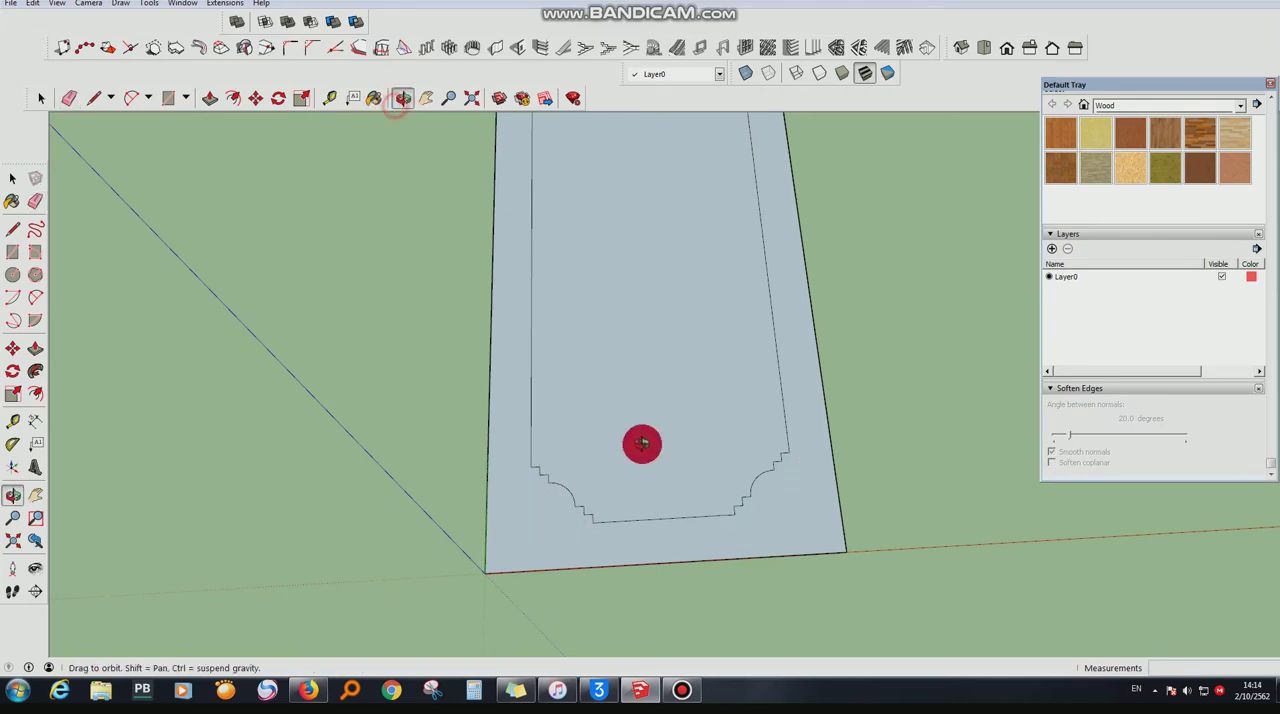
{"action": "mouse_move", "coordinate": [642, 443]}
{"action": "left_mouse_down"}
{"action": "mouse_move", "coordinate": [643, 194]}
{"action": "mouse_move", "coordinate": [528, 348]}
{"action": "left_mouse_up"}
{"action": "left_click", "coordinate": [212, 97]}
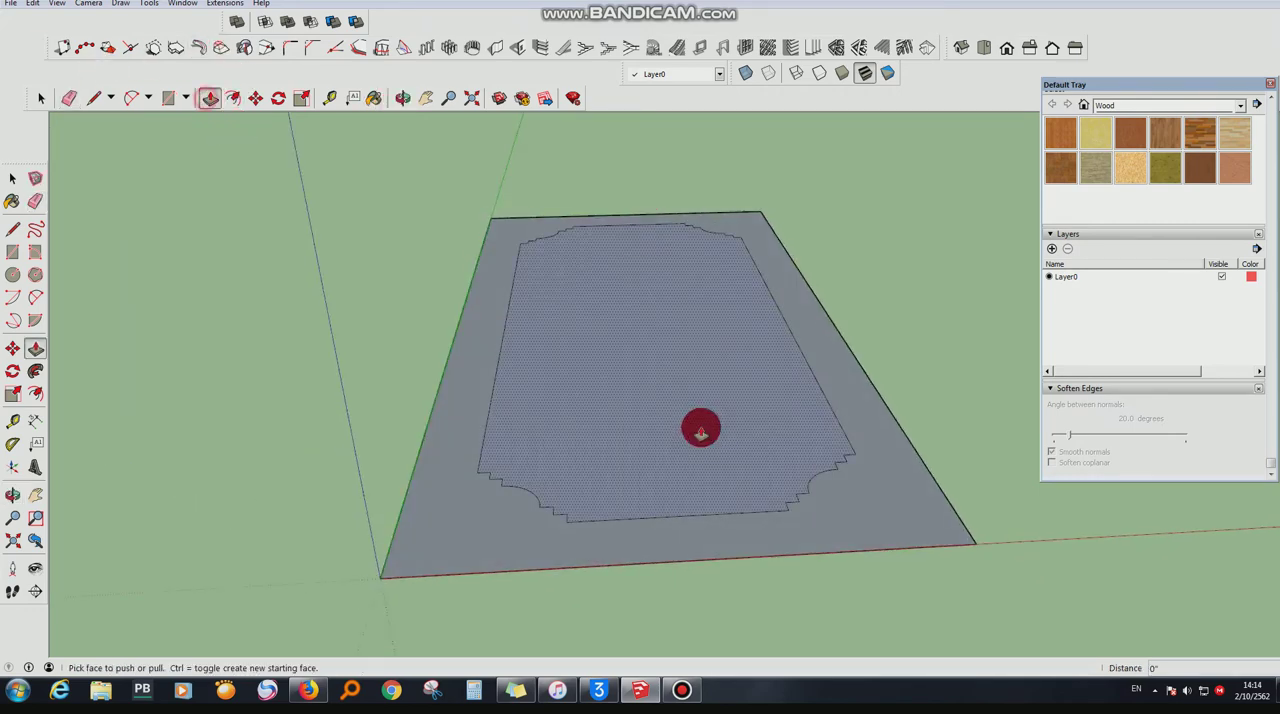
{"action": "left_click_drag", "start_coordinate": [697, 426], "coordinate": [696, 370]}
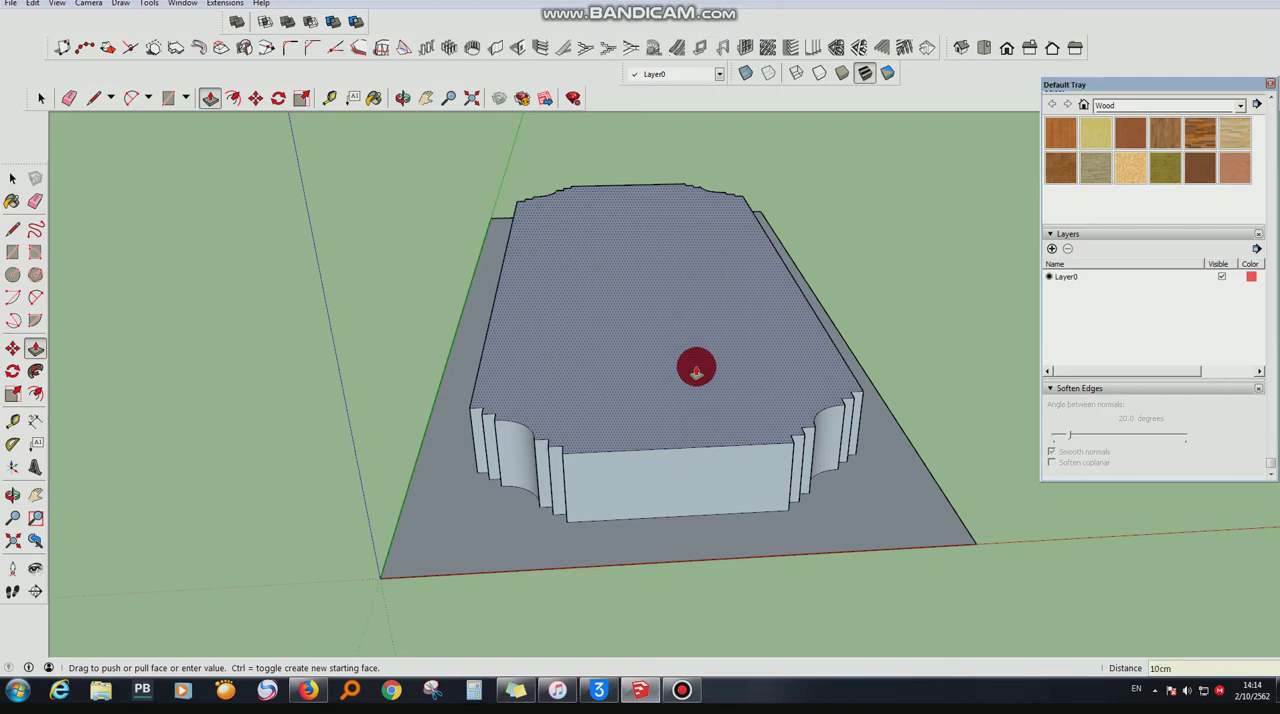
{"action": "key", "text": "Escape"}
- Draw small stair-like steps down from the upper edge of the raised block's side wall, near its corner
{"action": "left_click", "coordinate": [401, 97]}
{"action": "left_click_drag", "start_coordinate": [534, 381], "coordinate": [665, 487]}
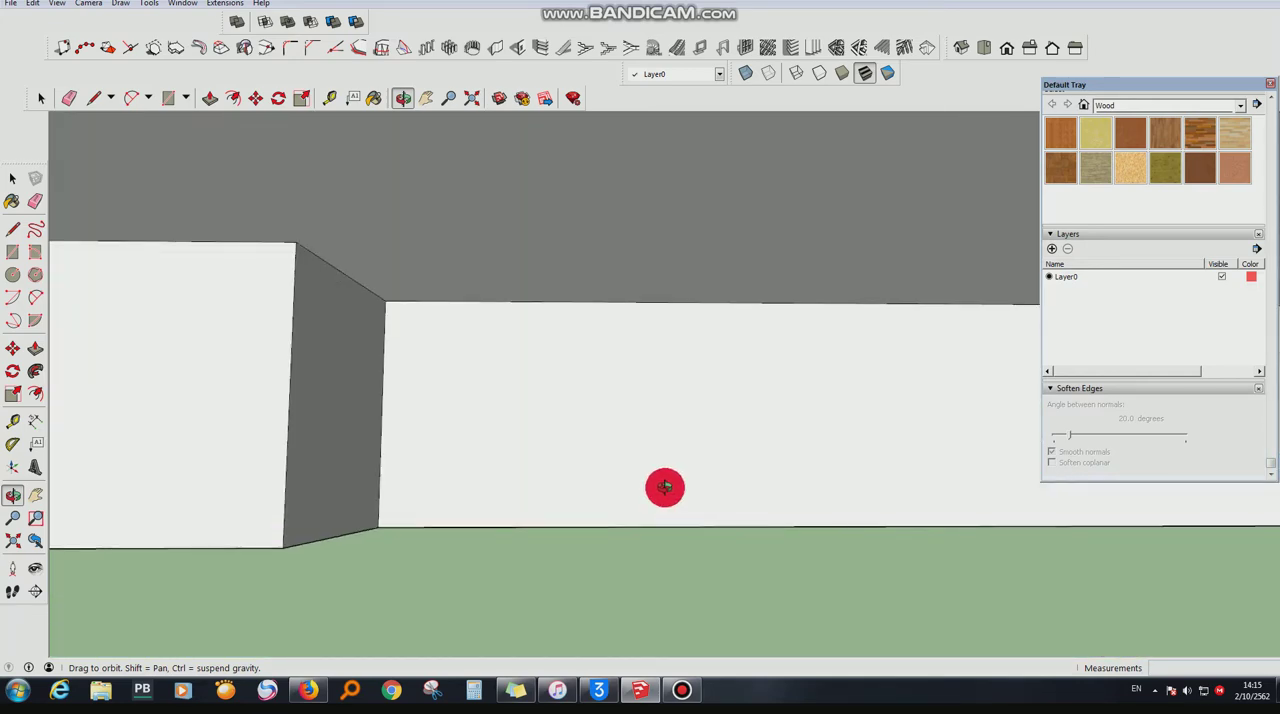
{"action": "left_click", "coordinate": [96, 98]}
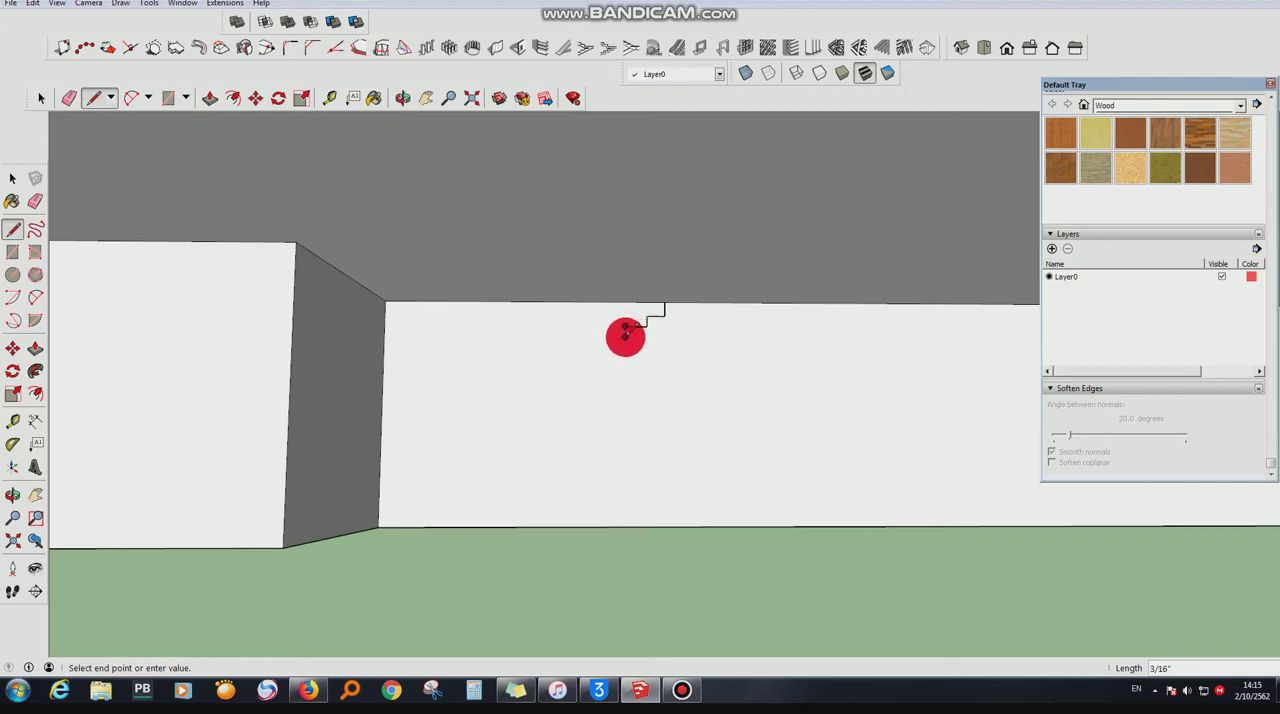
- Continue the molding profile from the steps with two tangent arcs forming an S-curve toward the wall's corner edge
{"action": "left_click", "coordinate": [126, 98]}
{"action": "left_click", "coordinate": [625, 337]}
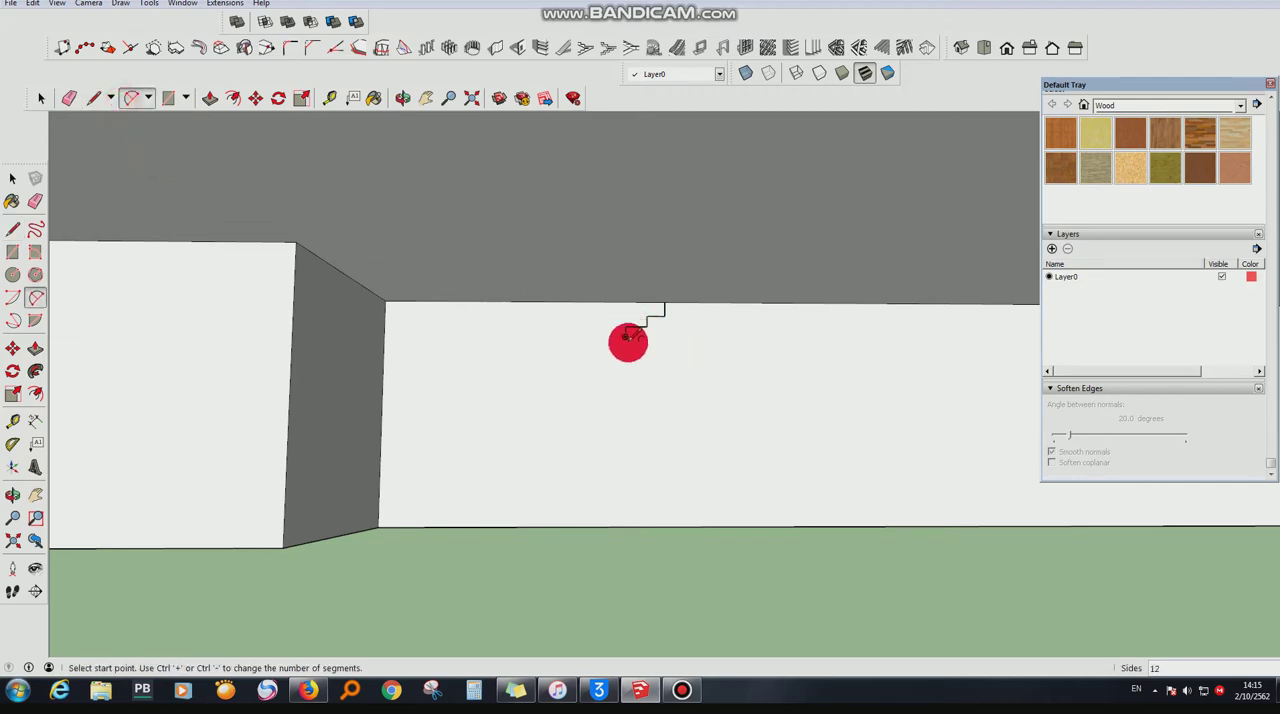
{"action": "left_click", "coordinate": [504, 404]}
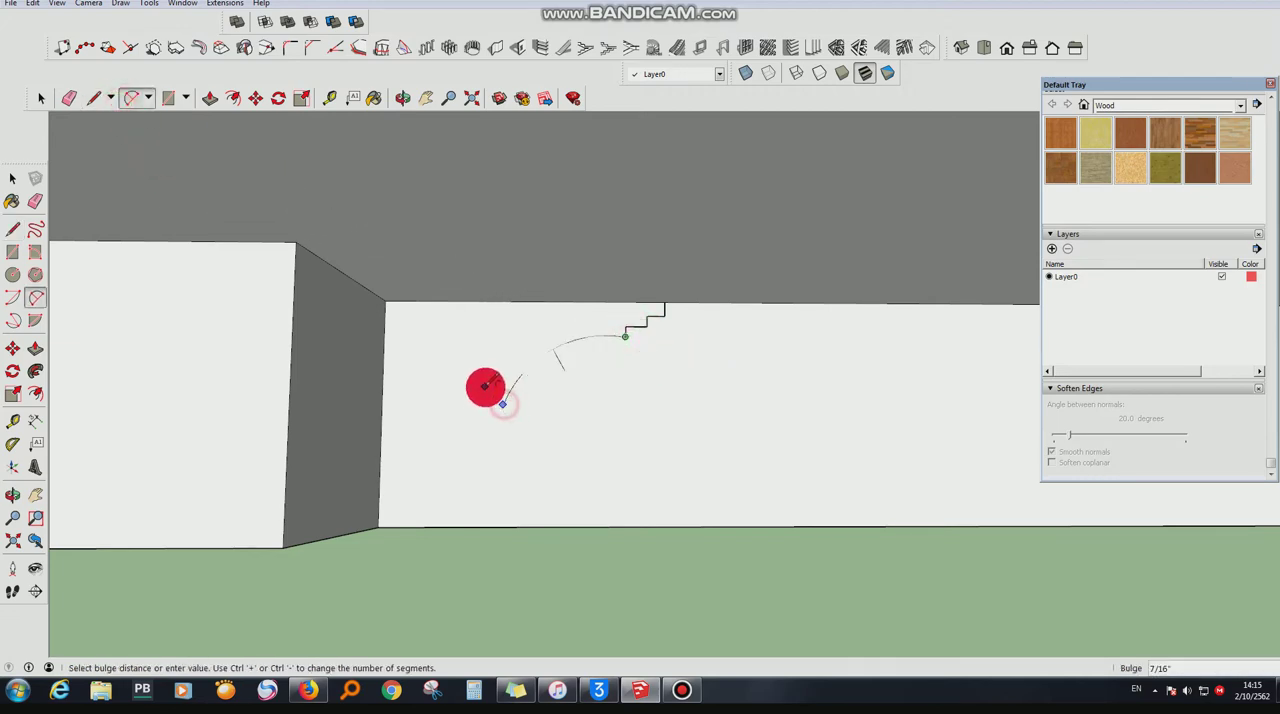
{"action": "left_click", "coordinate": [497, 388]}
{"action": "left_click", "coordinate": [503, 404]}
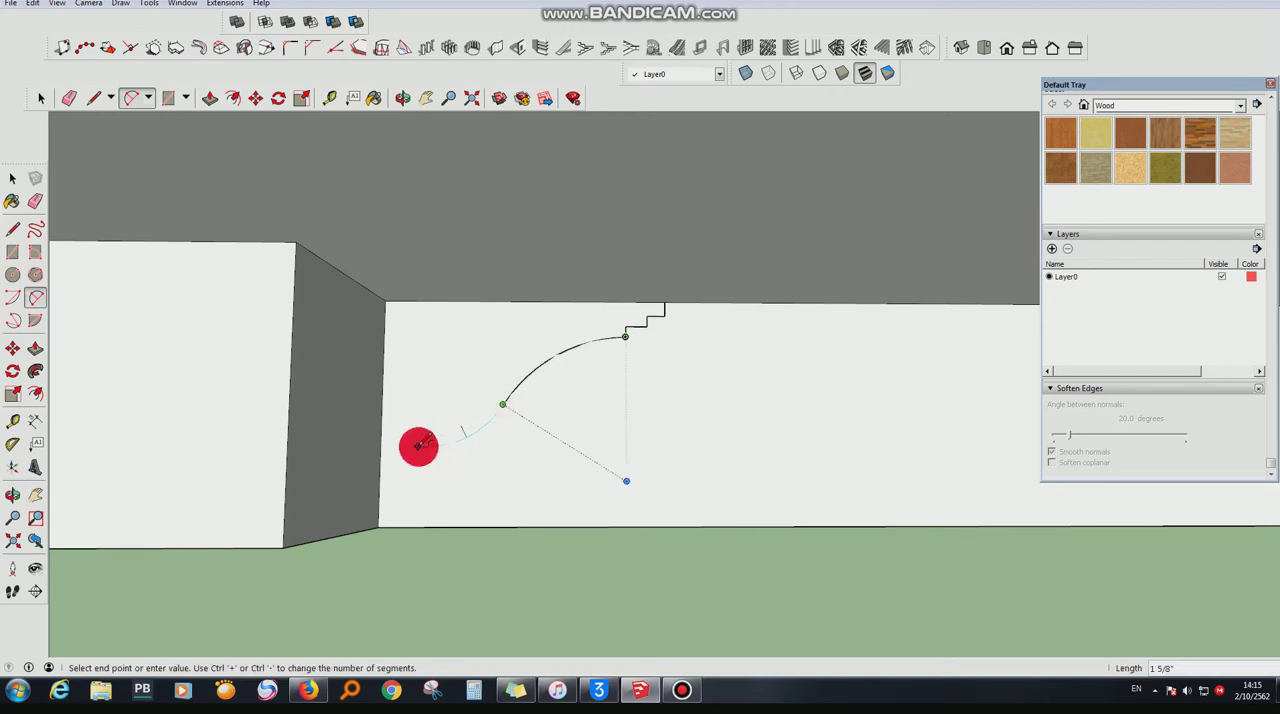
{"action": "double_click", "coordinate": [416, 450]}
- Draw a short riser down from the S-curve's lower end and undo the steps drawn below it
{"action": "left_click", "coordinate": [93, 98]}
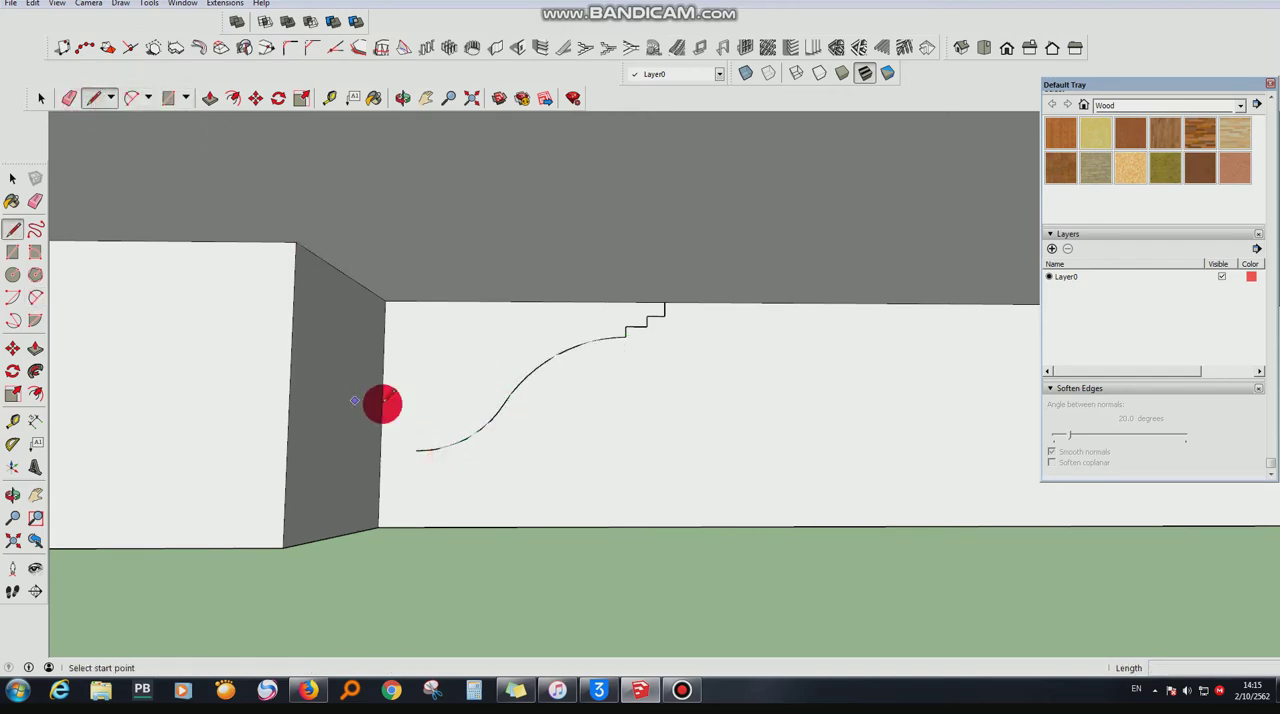
{"action": "left_click", "coordinate": [416, 450]}
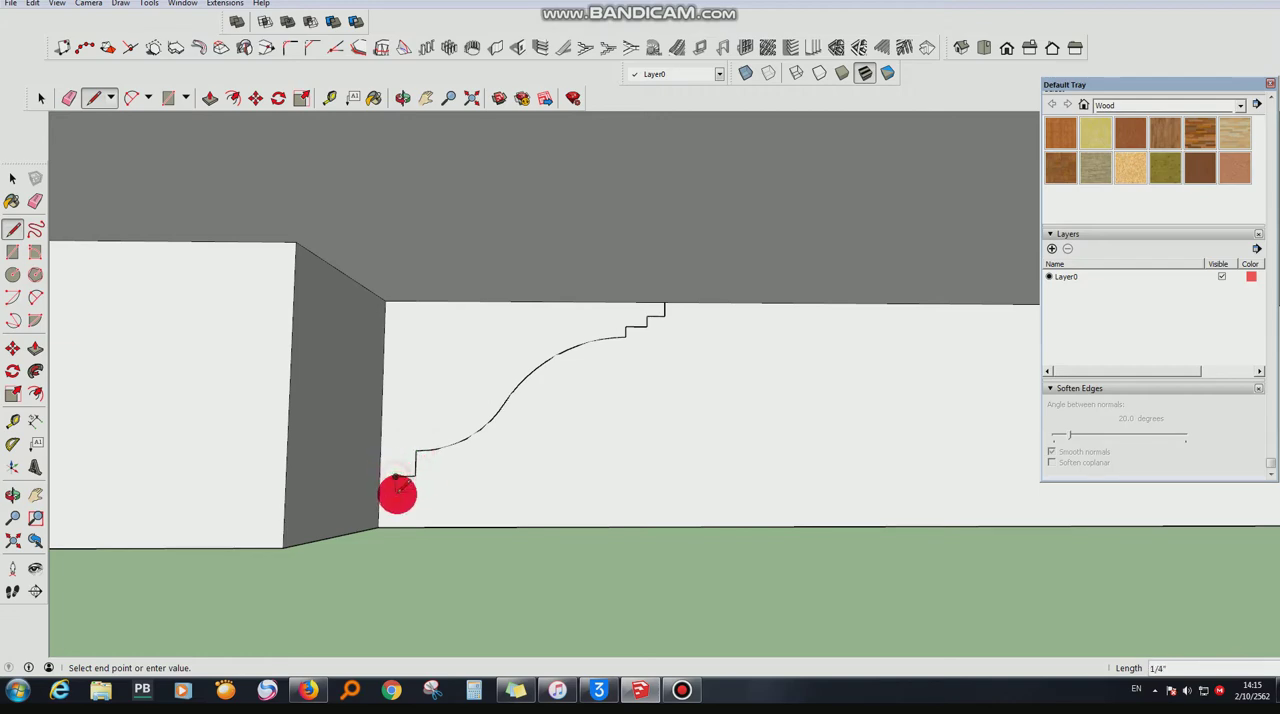
{"action": "left_click", "coordinate": [381, 497]}
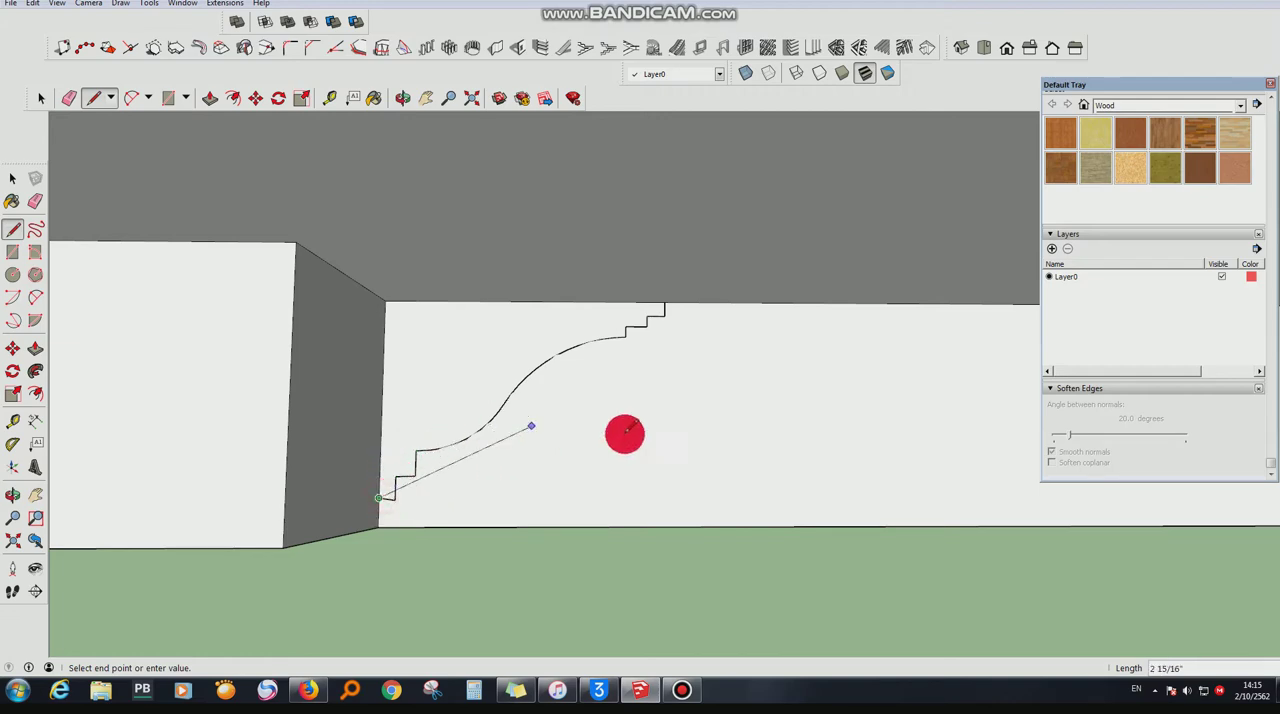
{"action": "scroll", "coordinate": [688, 439], "scroll_direction": "down", "scroll_amount": 2}
{"action": "scroll", "coordinate": [497, 486], "scroll_direction": "up", "scroll_amount": 5}
{"action": "key", "text": "ctrl+z"}
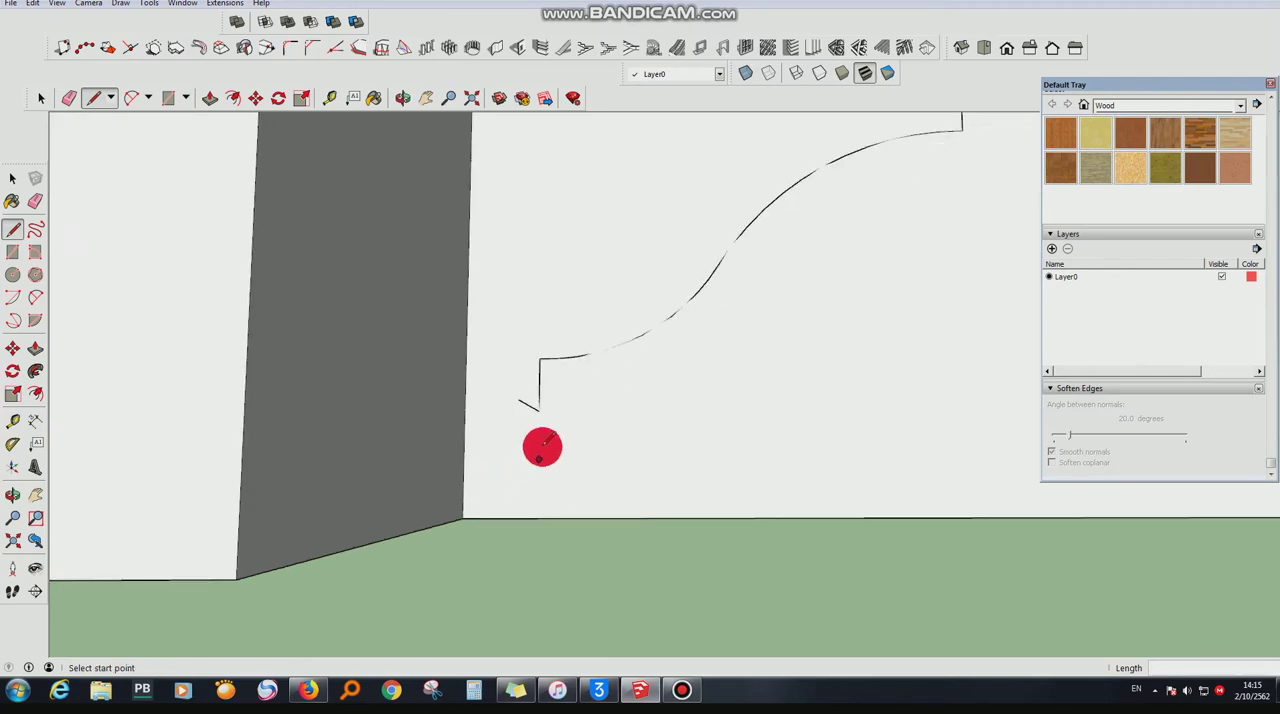
- Draw the remaining lower steps from the riser to the wall's corner edge and erase the excess line between them
{"action": "left_click_drag", "start_coordinate": [540, 358], "coordinate": [499, 411]}
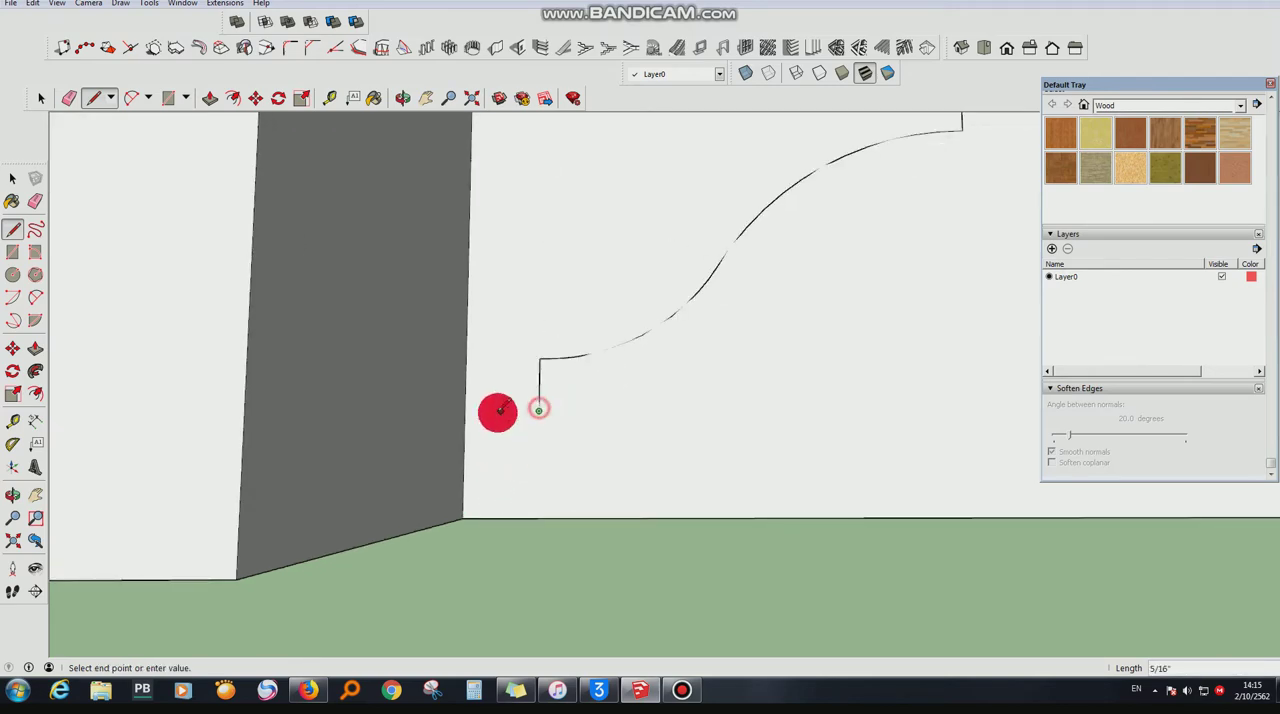
{"action": "left_click", "coordinate": [467, 409]}
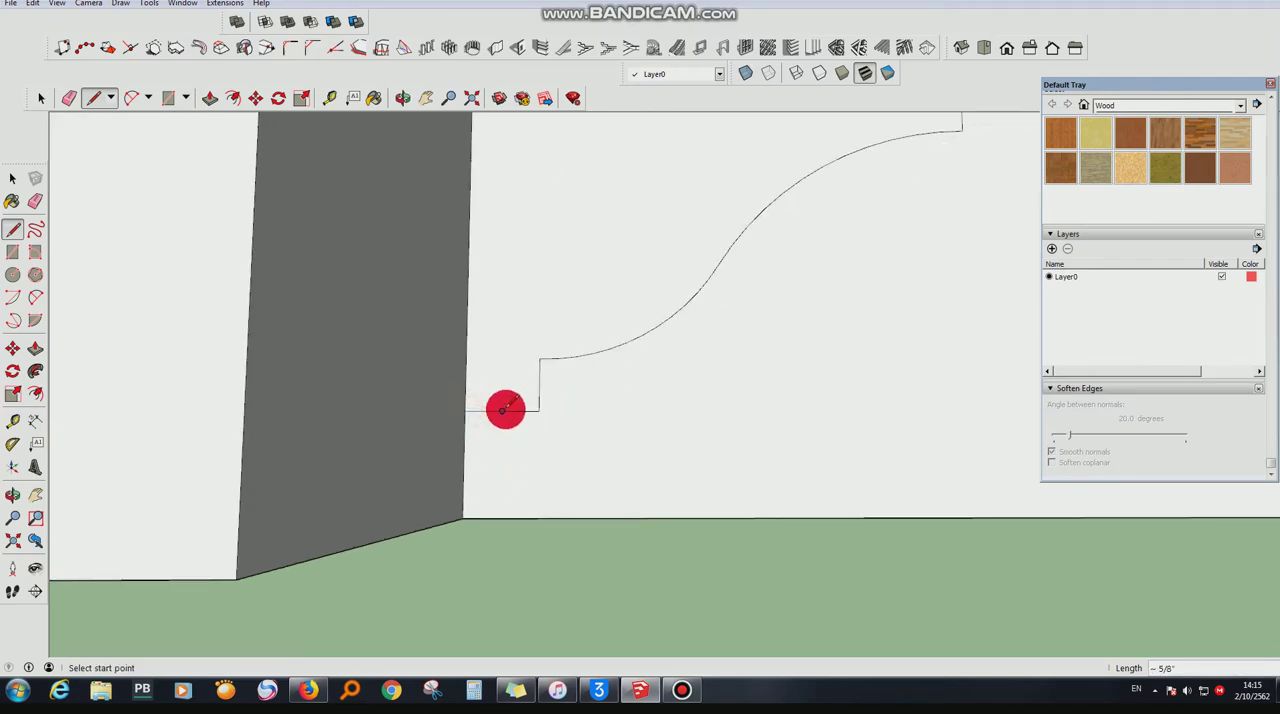
{"action": "left_click", "coordinate": [504, 410]}
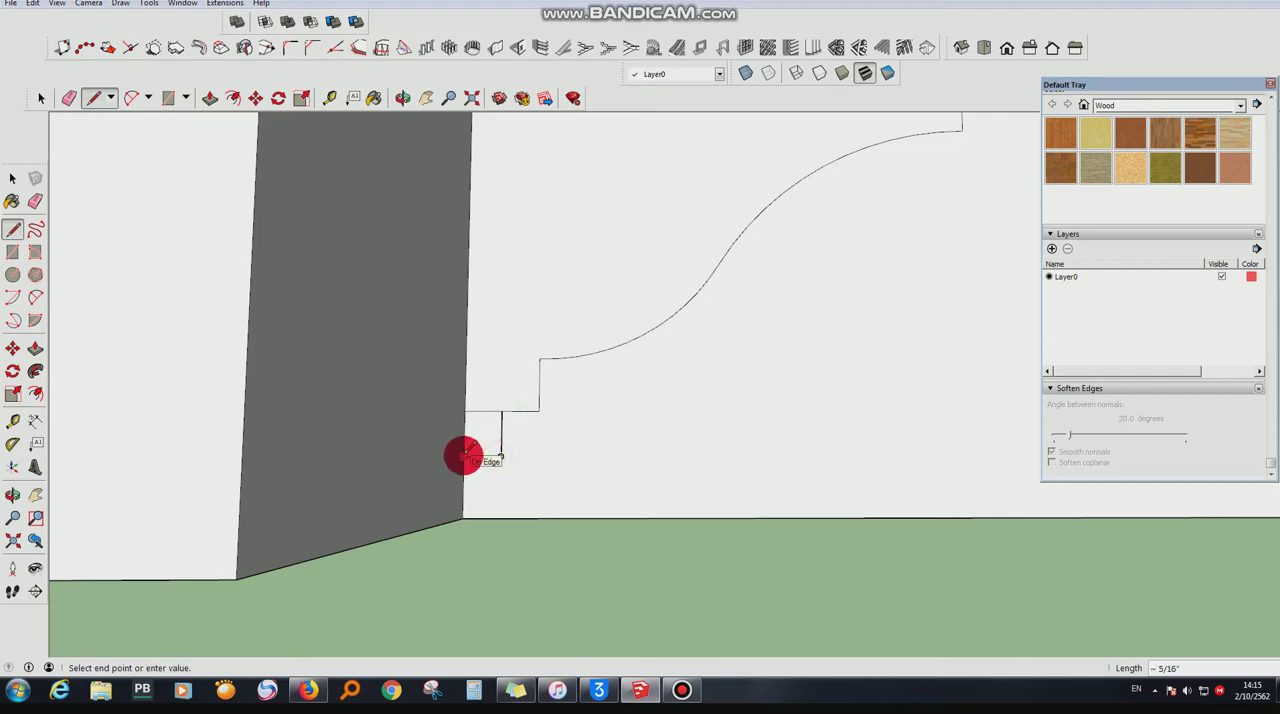
{"action": "left_click", "coordinate": [464, 457]}
{"action": "left_click", "coordinate": [68, 97]}
{"action": "mouse_move", "coordinate": [486, 403]}
{"action": "middle_mouse_down"}
{"action": "mouse_move", "coordinate": [277, 346]}
{"action": "mouse_move", "coordinate": [534, 377]}
{"action": "mouse_move", "coordinate": [459, 179]}
{"action": "middle_mouse_up"}
- Sweep the molding profile around the raised block's top face with Follow Me
{"action": "left_click", "coordinate": [402, 97]}
{"action": "left_click_drag", "start_coordinate": [655, 315], "coordinate": [577, 283]}
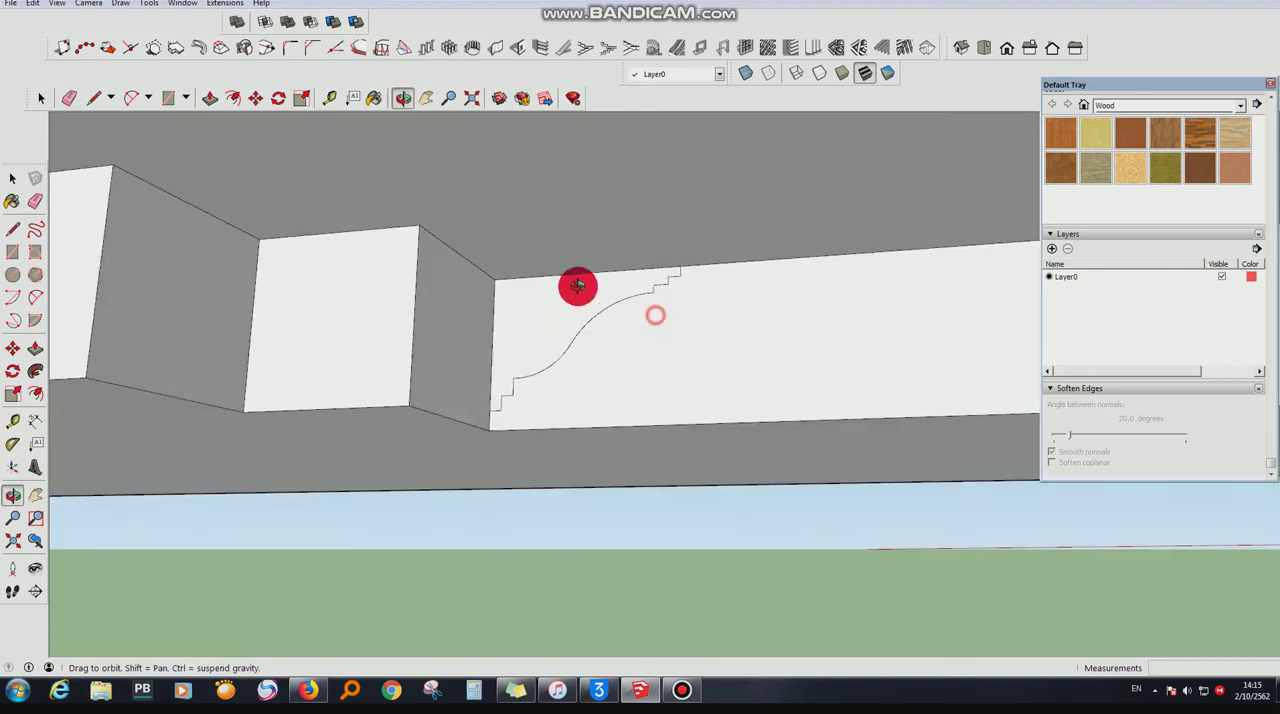
{"action": "left_click", "coordinate": [41, 97]}
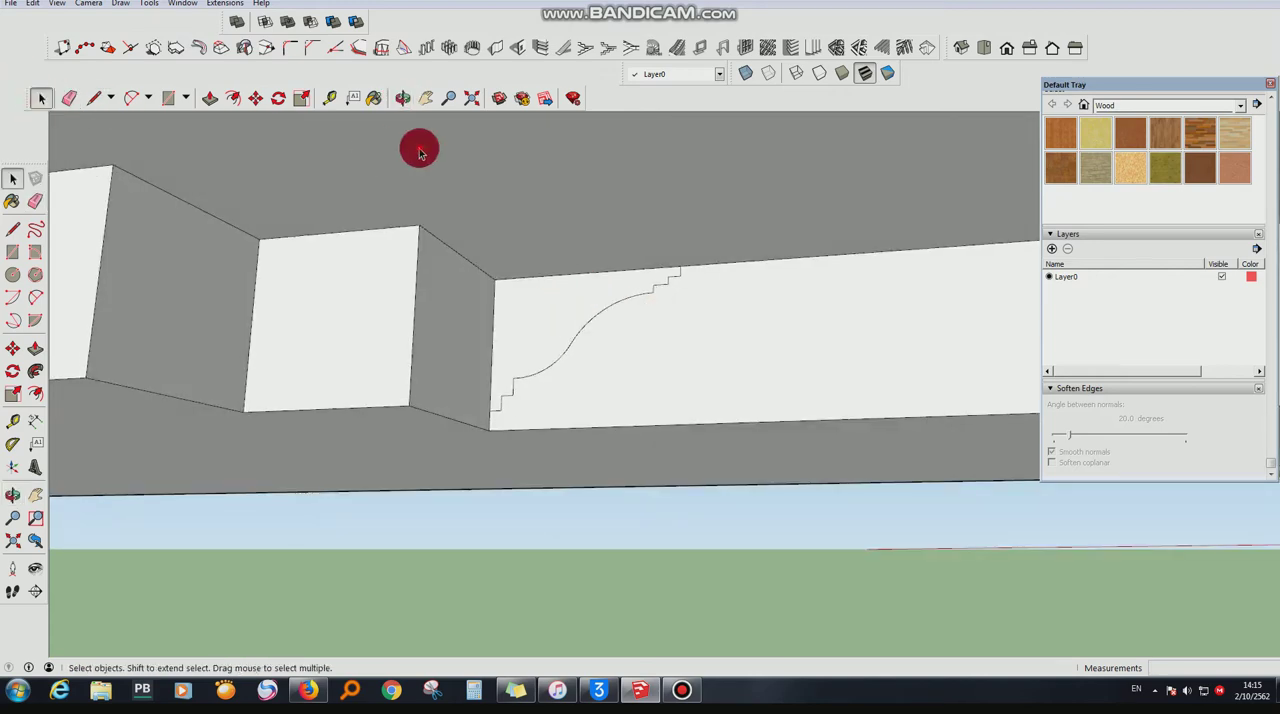
{"action": "left_click", "coordinate": [35, 371]}
{"action": "left_click", "coordinate": [563, 312]}
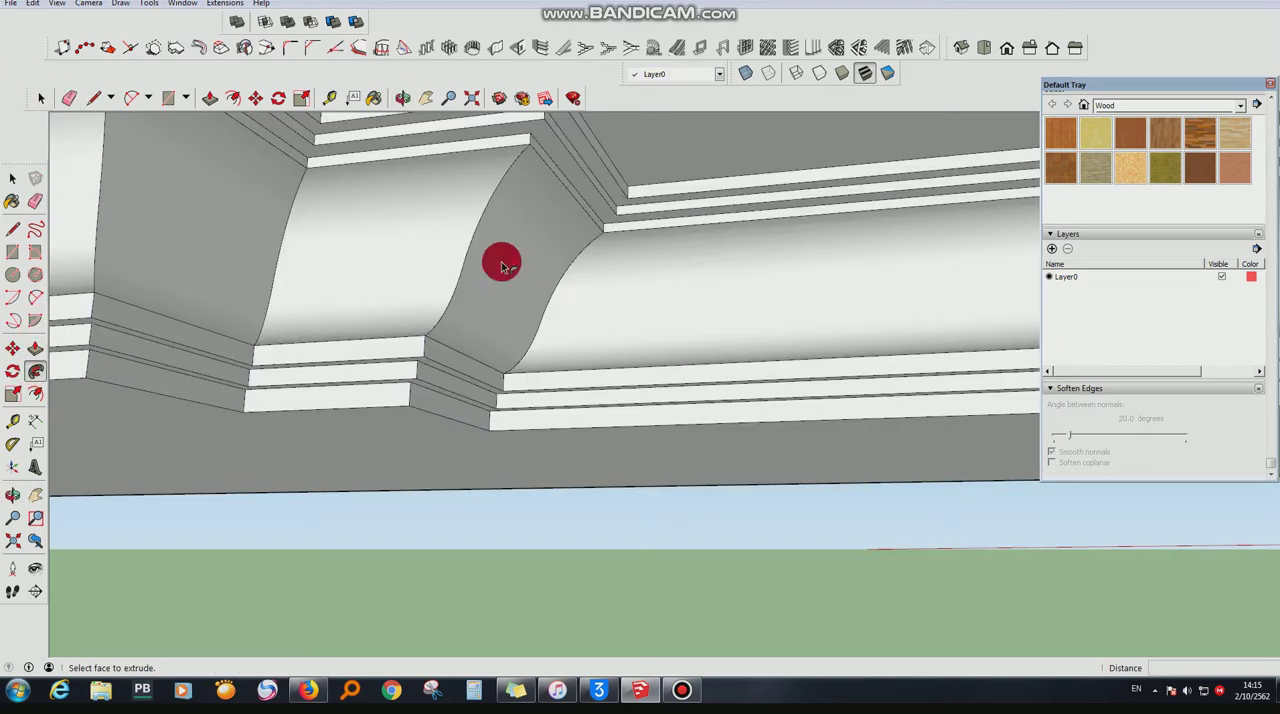
- Copy the panel's decorative top face 10 cm upward along the blue axis
{"action": "left_click", "coordinate": [402, 97]}
{"action": "left_click_drag", "start_coordinate": [409, 180], "coordinate": [443, 418]}
{"action": "scroll", "coordinate": [443, 418], "scroll_direction": "up", "scroll_amount": 10}
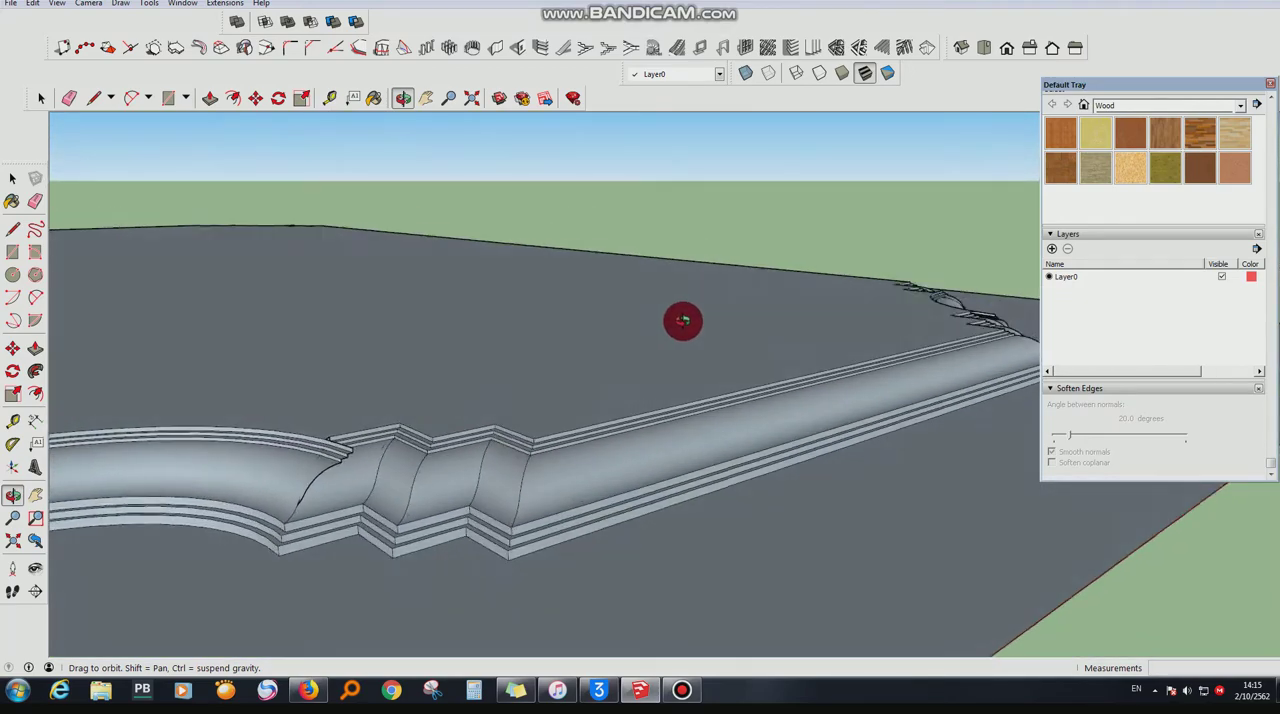
{"action": "left_click_drag", "start_coordinate": [683, 320], "coordinate": [635, 230]}
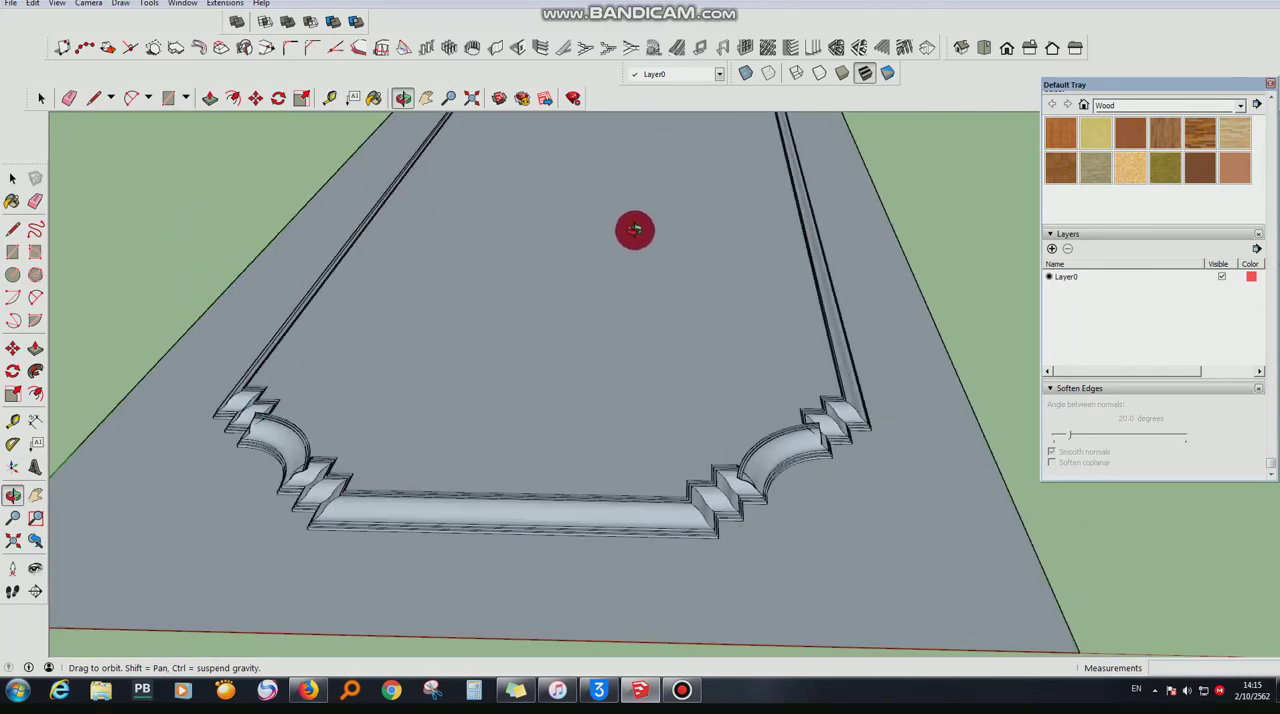
{"action": "left_click_drag", "start_coordinate": [643, 294], "coordinate": [674, 184]}
{"action": "left_click", "coordinate": [255, 97]}
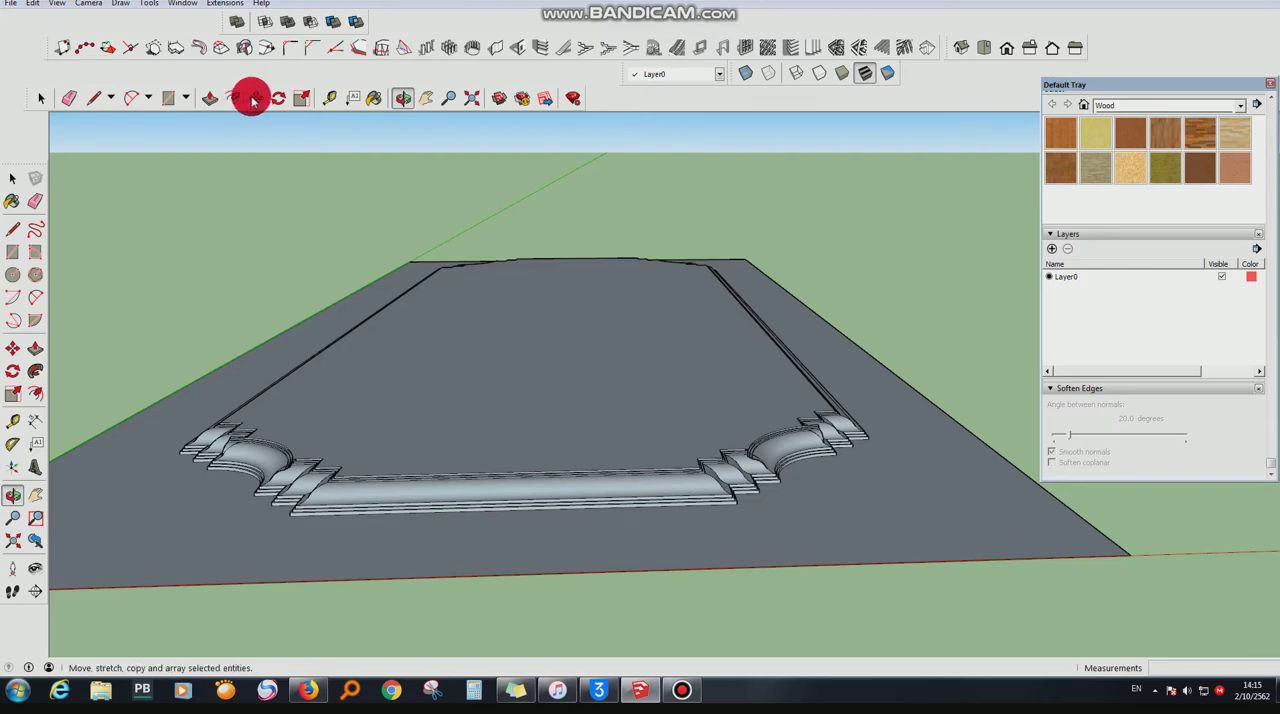
{"action": "left_click", "coordinate": [636, 380]}
{"action": "key", "text": "ctrl"}
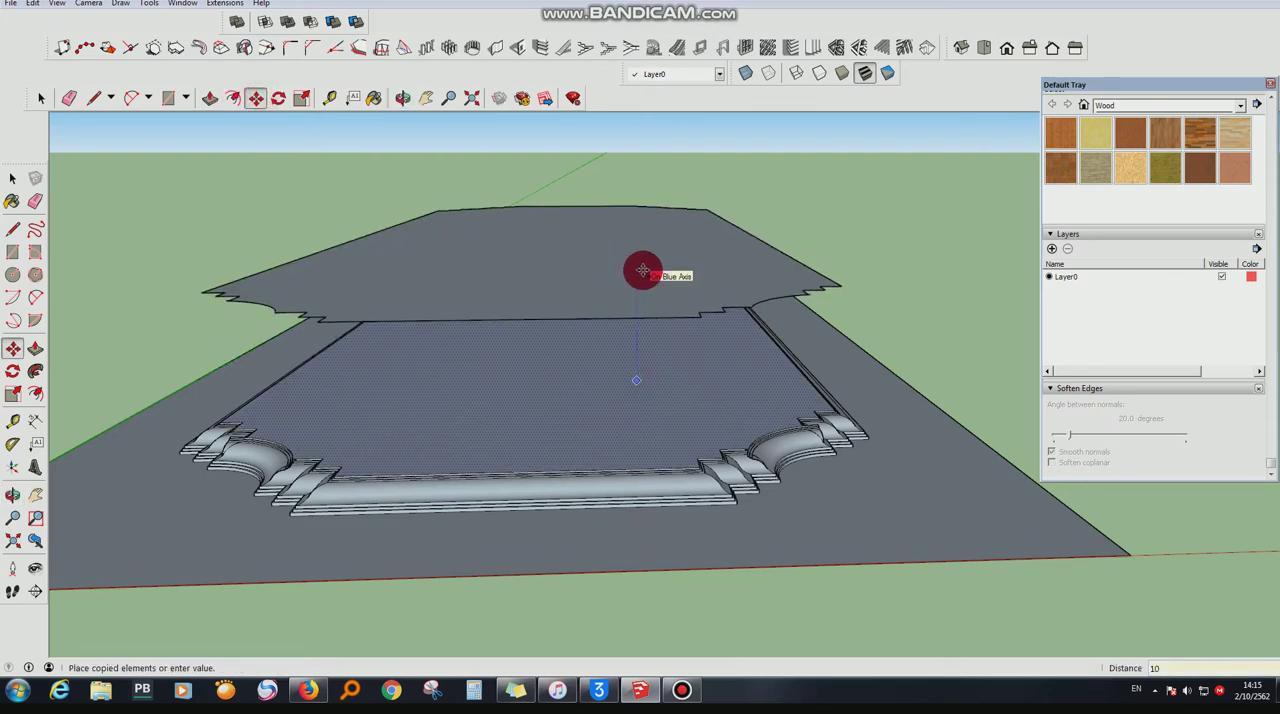
{"action": "left_click", "coordinate": [642, 270]}
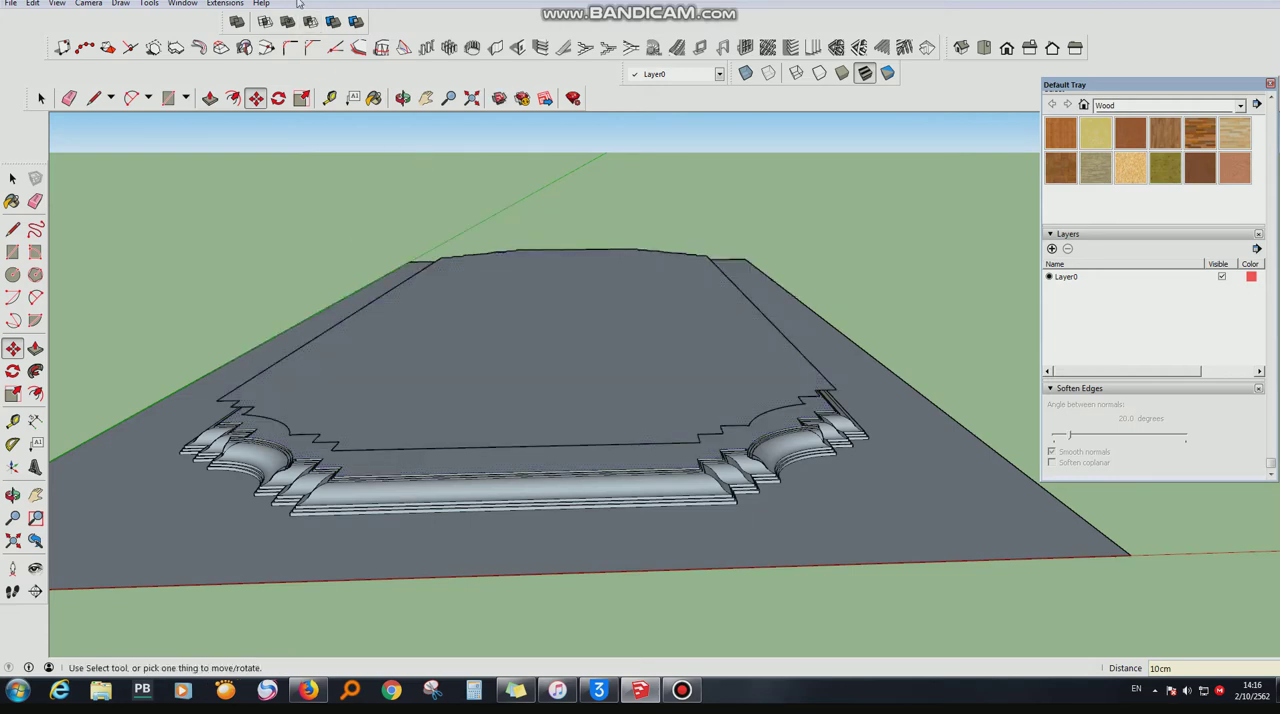
- Offset the copied face's outline outward beyond the base panel's edges
{"action": "left_click", "coordinate": [402, 97]}
{"action": "left_click_drag", "start_coordinate": [684, 445], "coordinate": [685, 547]}
{"action": "scroll", "coordinate": [656, 486], "scroll_direction": "up", "scroll_amount": 4}
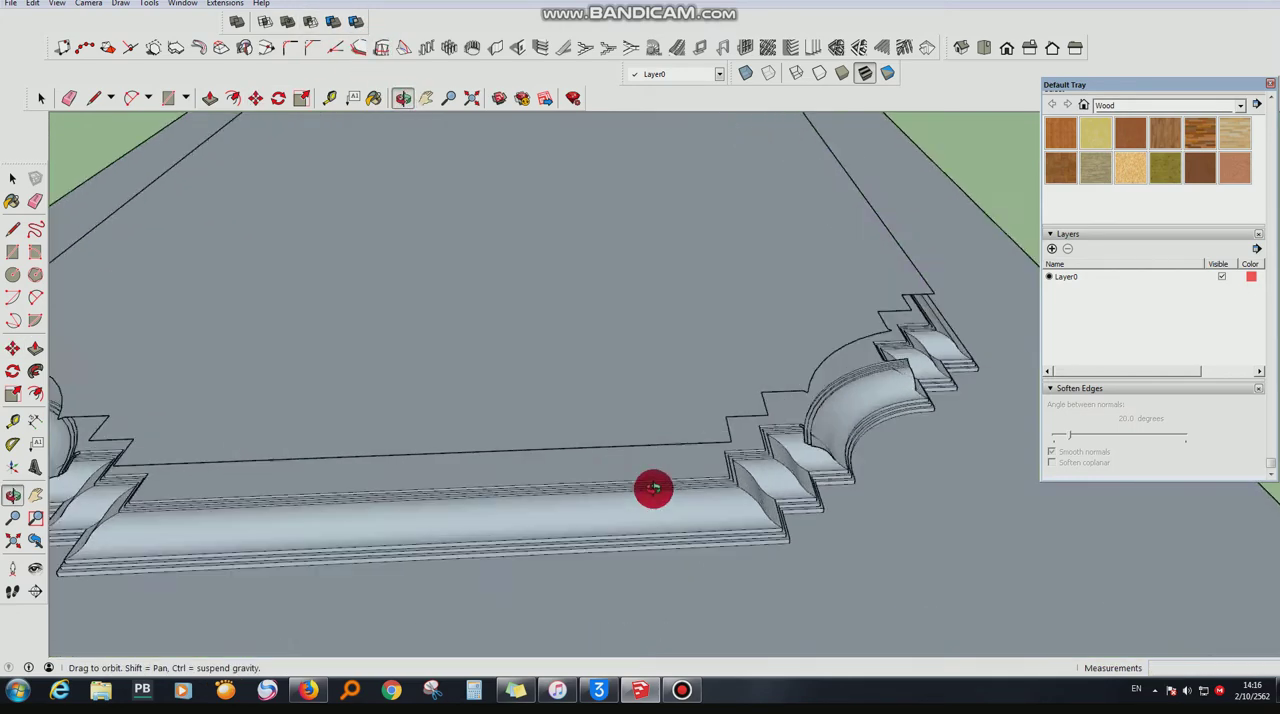
{"action": "left_click", "coordinate": [238, 97]}
{"action": "scroll", "coordinate": [450, 300], "scroll_direction": "down", "scroll_amount": 2}
{"action": "left_click_drag", "start_coordinate": [683, 338], "coordinate": [795, 265]}
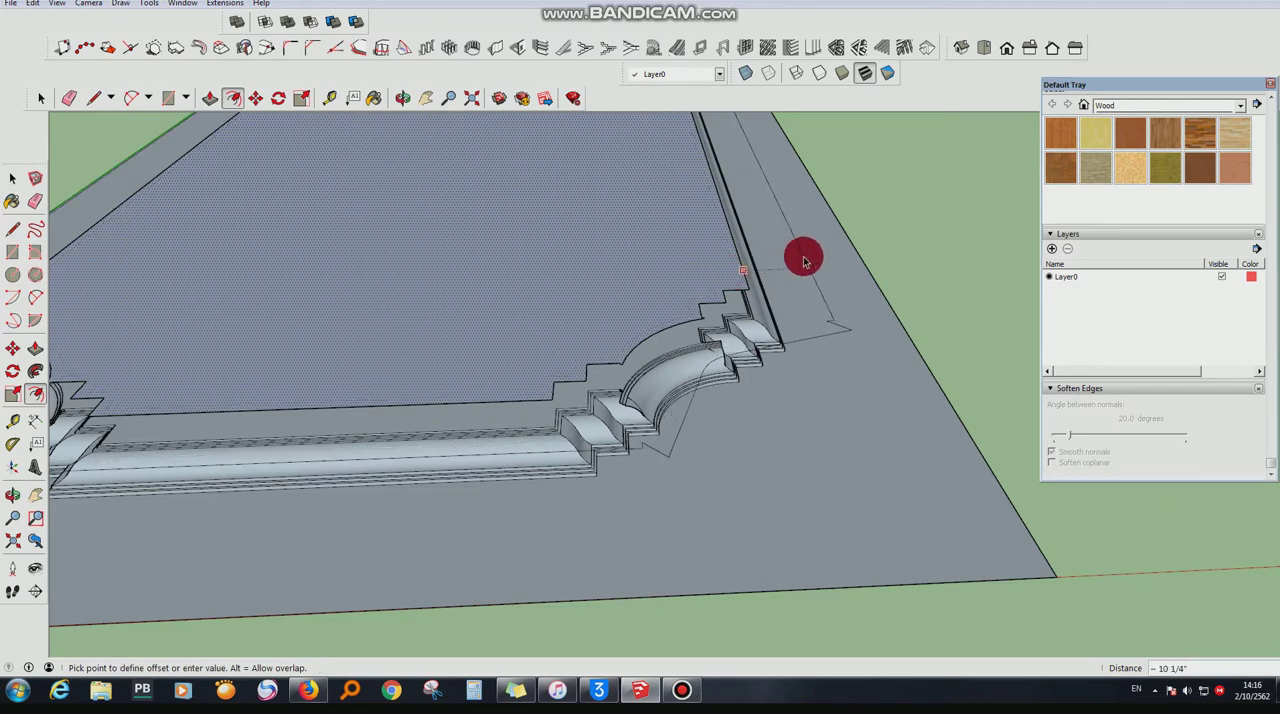
{"action": "scroll", "coordinate": [800, 258], "scroll_direction": "down", "scroll_amount": 3}
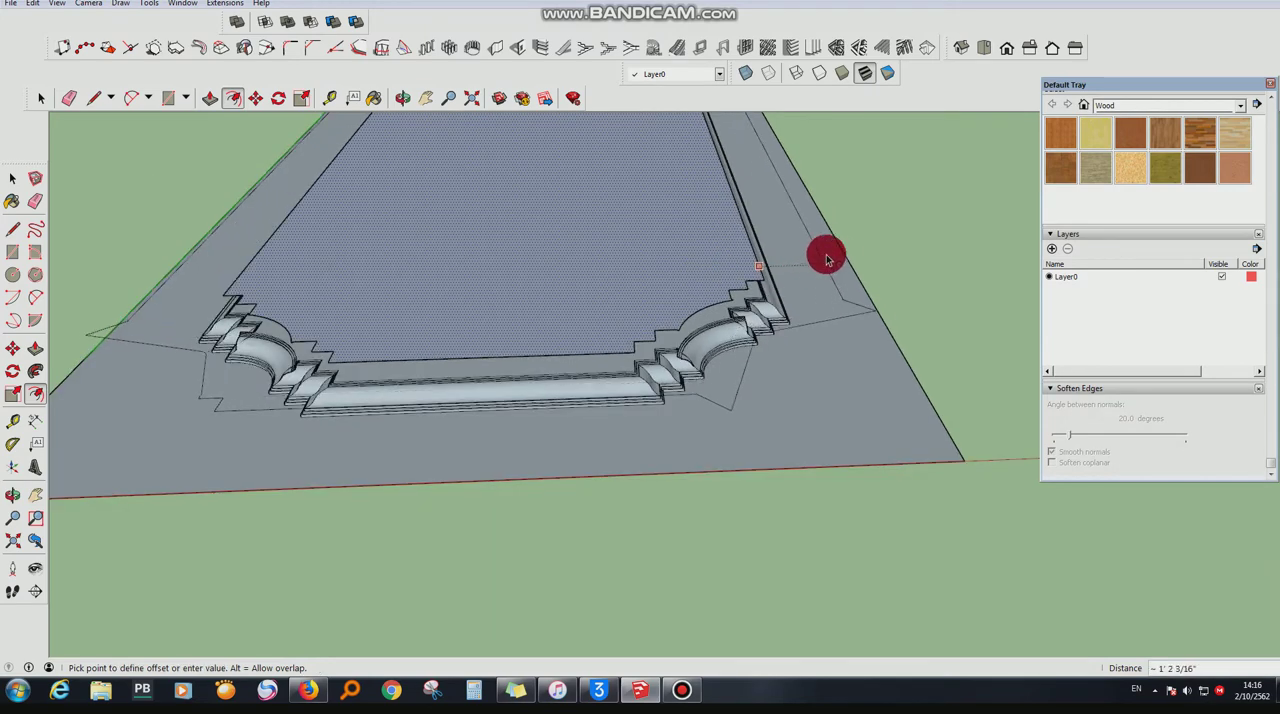
{"action": "left_click", "coordinate": [903, 234]}
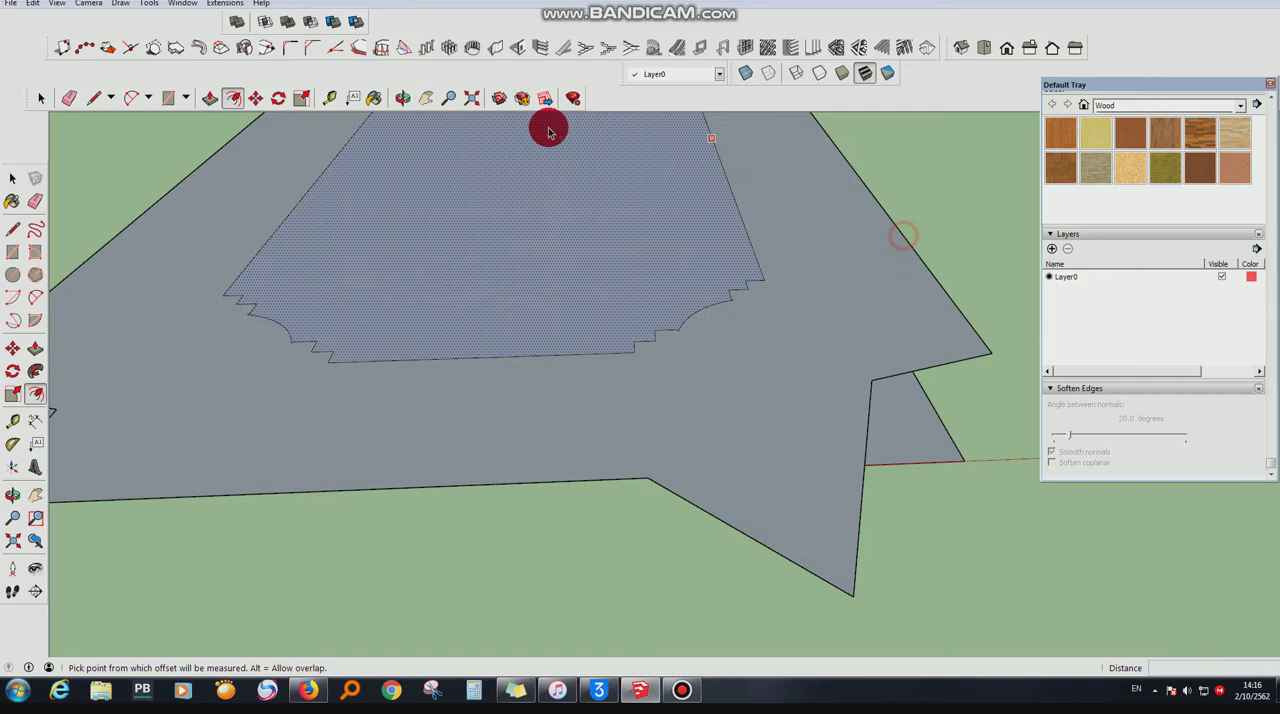
- Draw a rectangle of about 9' 5/16" by 2' 4 1/8" squaring off the copied face's two near stepped-and-arched corners
{"action": "left_click", "coordinate": [402, 97]}
{"action": "left_click_drag", "start_coordinate": [760, 300], "coordinate": [695, 418]}
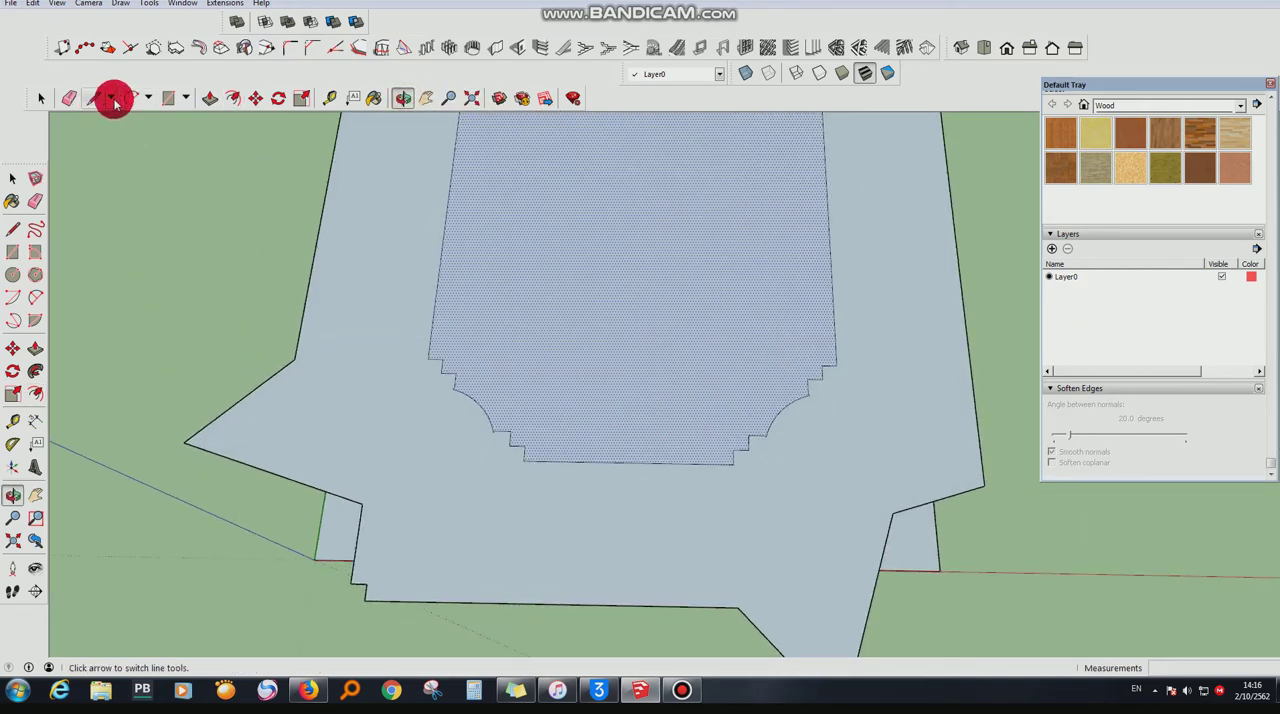
{"action": "left_click", "coordinate": [168, 97]}
{"action": "left_click", "coordinate": [428, 358]}
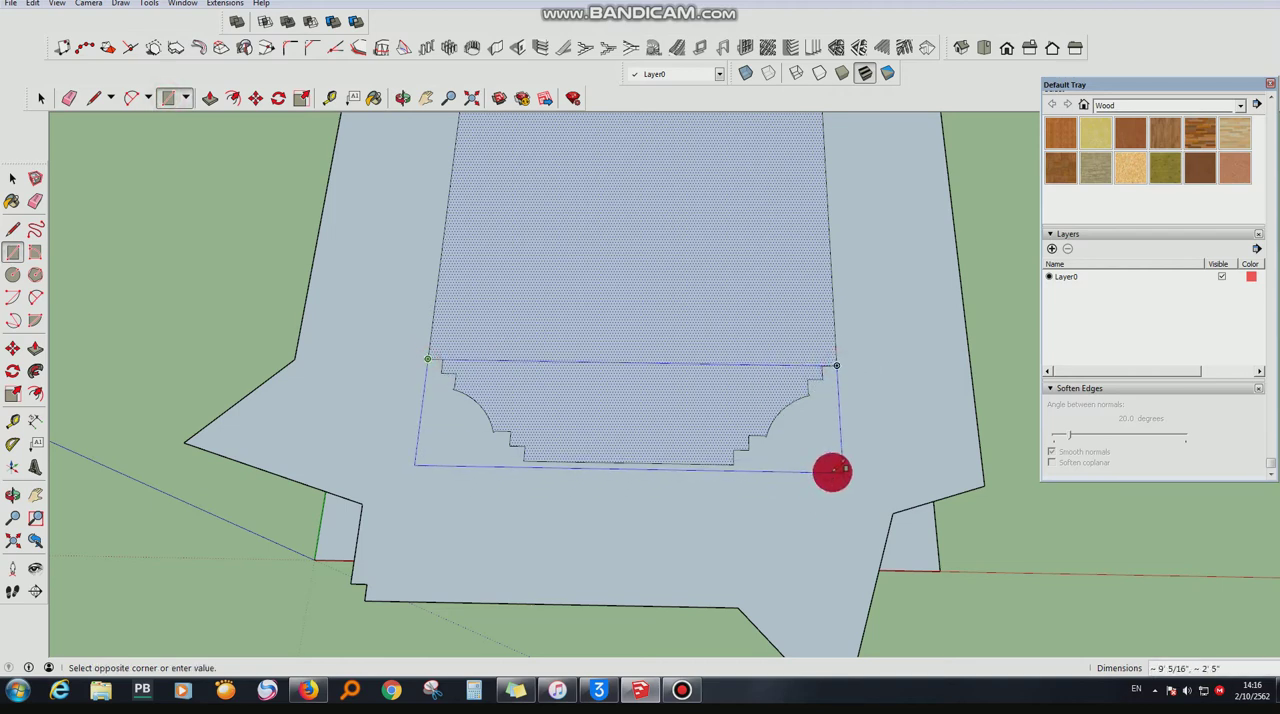
{"action": "scroll", "coordinate": [833, 463], "scroll_direction": "up", "scroll_amount": 2}
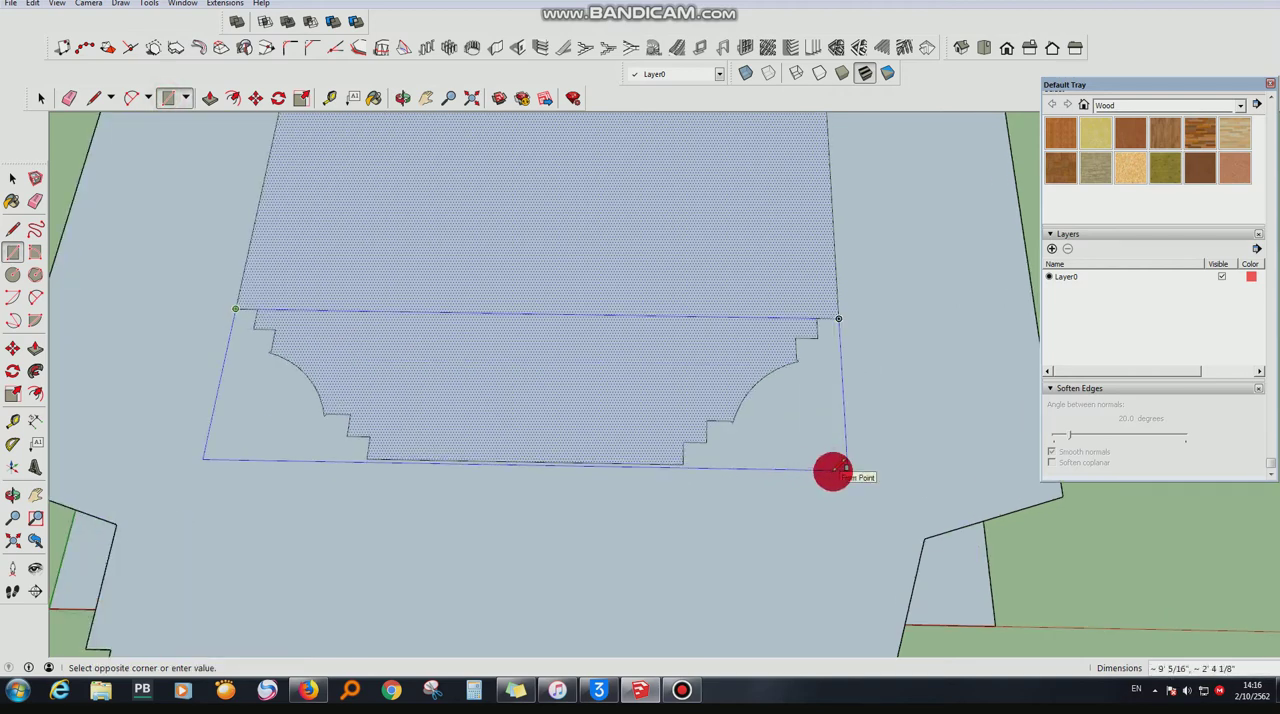
{"action": "left_click", "coordinate": [838, 468]}
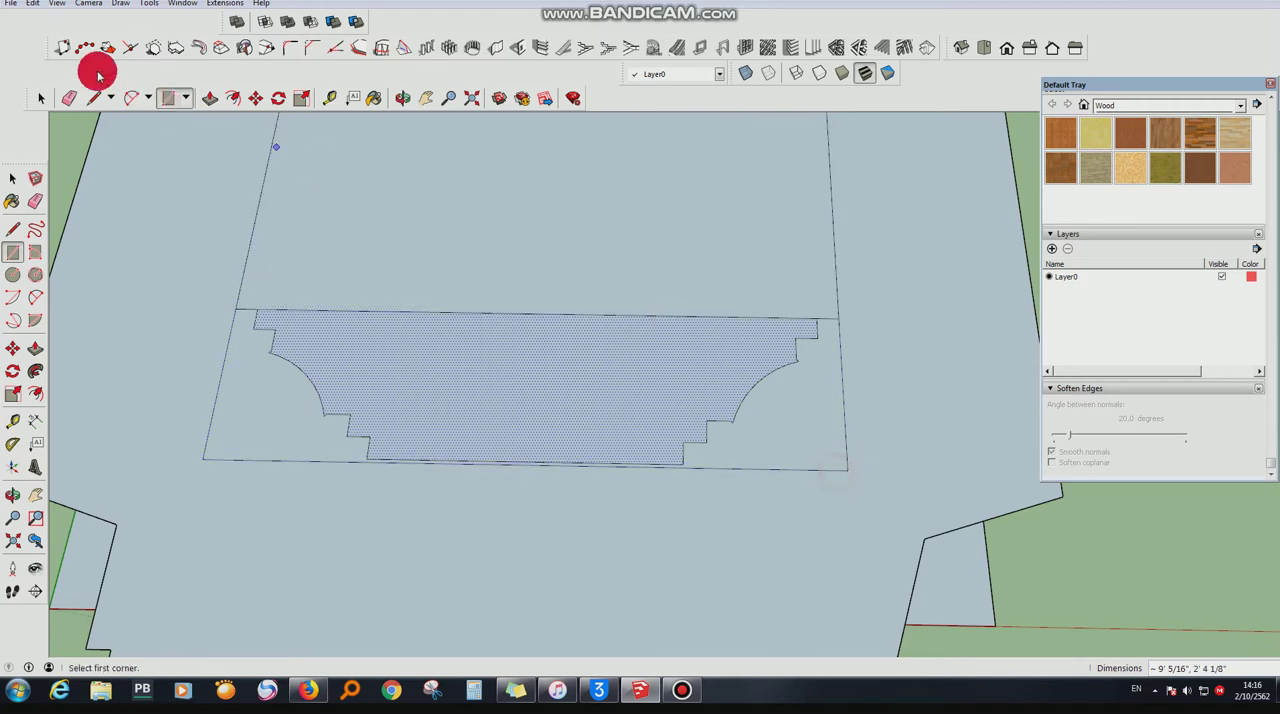
- Copy the two near corner faces about 29' along the green axis, beyond the far end of the outline
{"action": "left_click", "coordinate": [42, 97]}
{"action": "left_click", "coordinate": [278, 384]}
{"action": "left_click", "coordinate": [256, 97]}
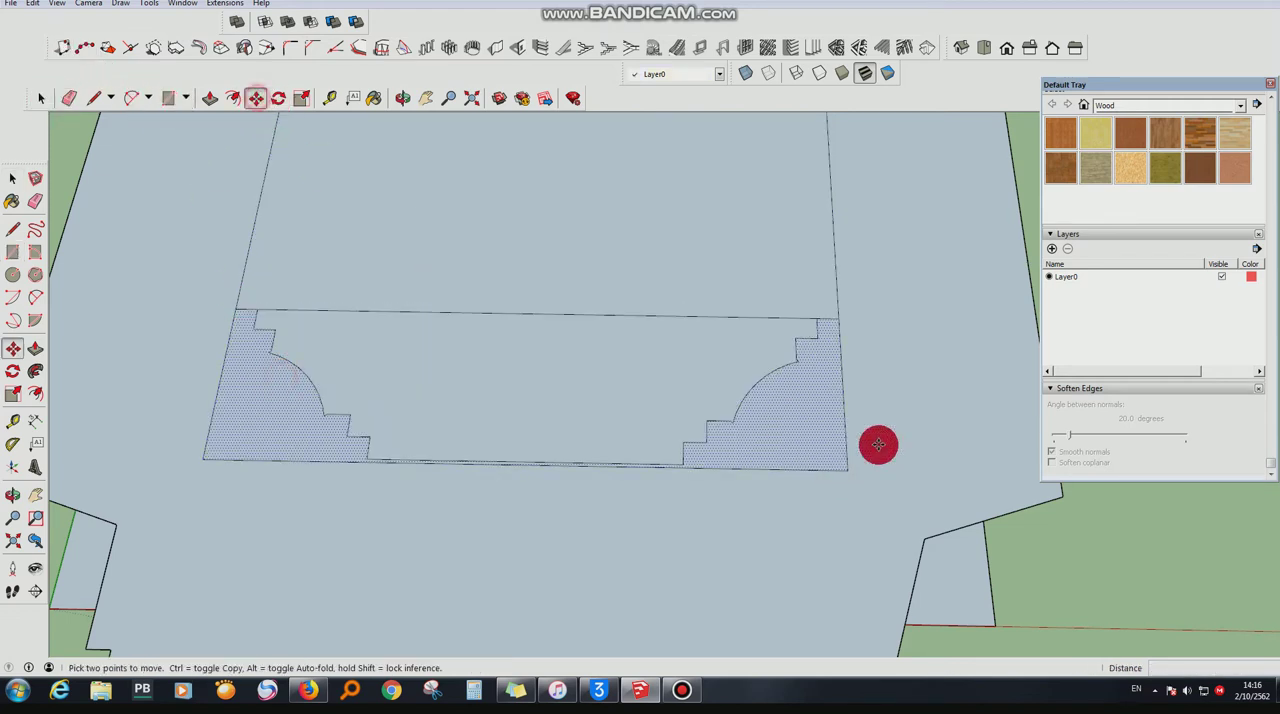
{"action": "left_click", "coordinate": [840, 324]}
{"action": "key", "text": "ctrl"}
{"action": "scroll", "coordinate": [820, 540], "scroll_direction": "down", "scroll_amount": 6}
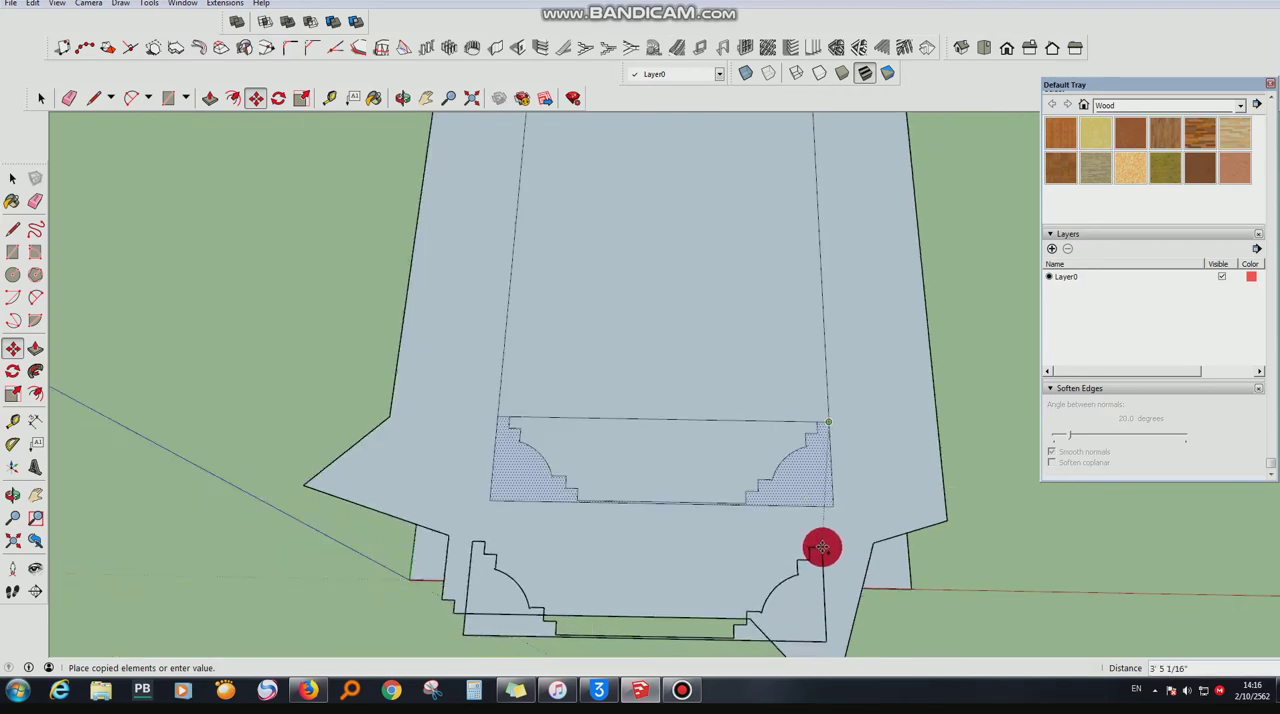
{"action": "scroll", "coordinate": [812, 164], "scroll_direction": "up", "scroll_amount": 2}
{"action": "scroll", "coordinate": [756, 420], "scroll_direction": "down", "scroll_amount": 2}
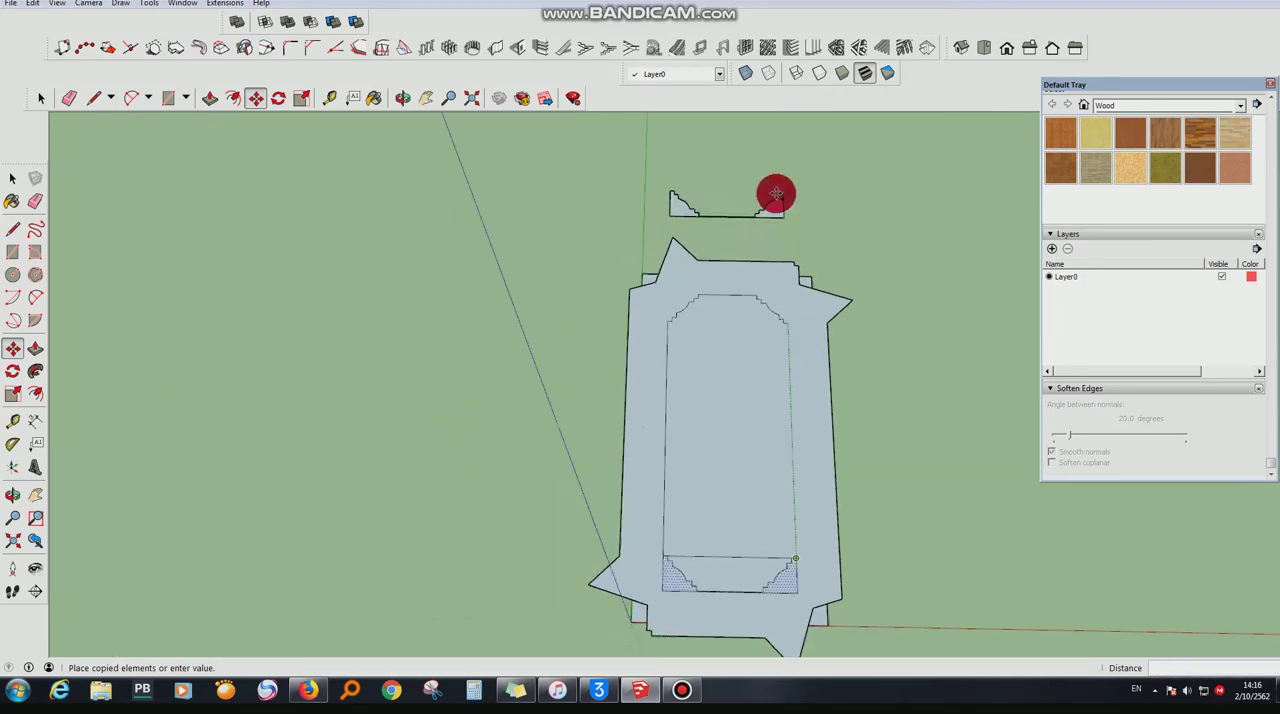
{"action": "scroll", "coordinate": [775, 194], "scroll_direction": "up", "scroll_amount": 2}
{"action": "left_click", "coordinate": [785, 194]}
- Flip the copied corner faces lengthwise and move them by their endpoint onto the outline's far corners
{"action": "right_click", "coordinate": [783, 208]}
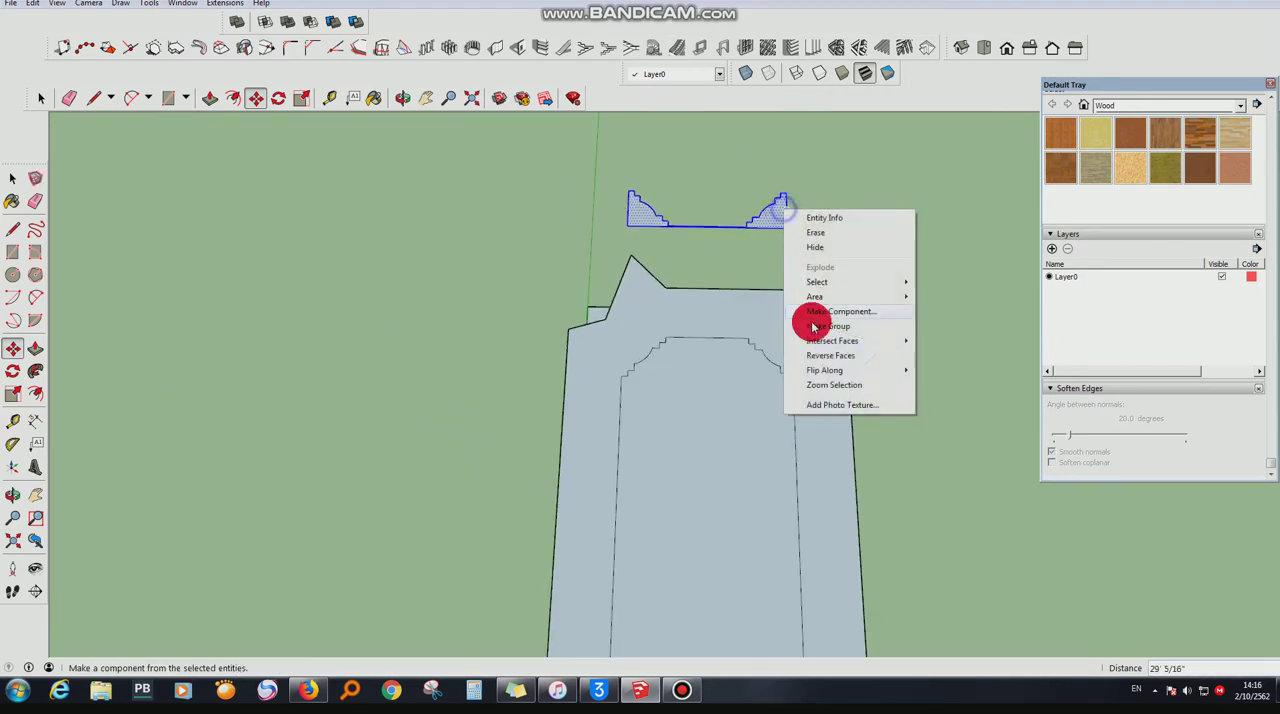
{"action": "left_click", "coordinate": [914, 384]}
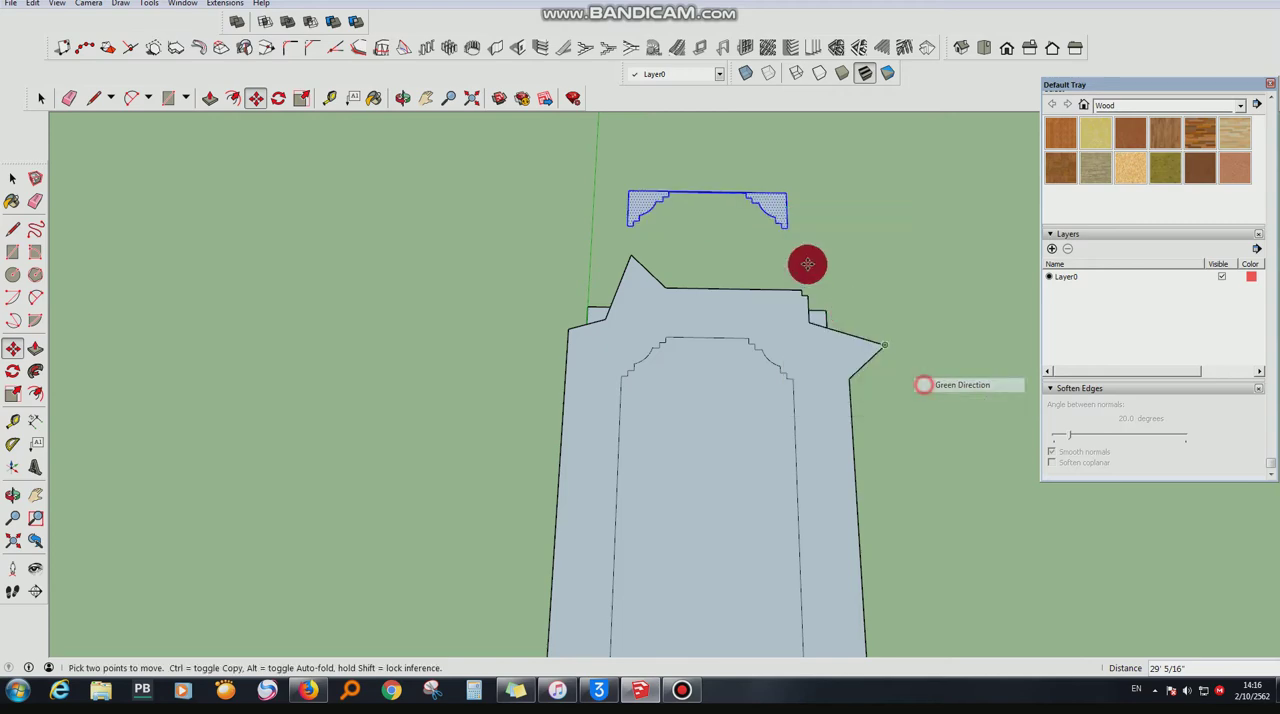
{"action": "left_click", "coordinate": [780, 194]}
{"action": "scroll", "coordinate": [788, 354], "scroll_direction": "up", "scroll_amount": 3}
{"action": "left_click", "coordinate": [789, 340]}
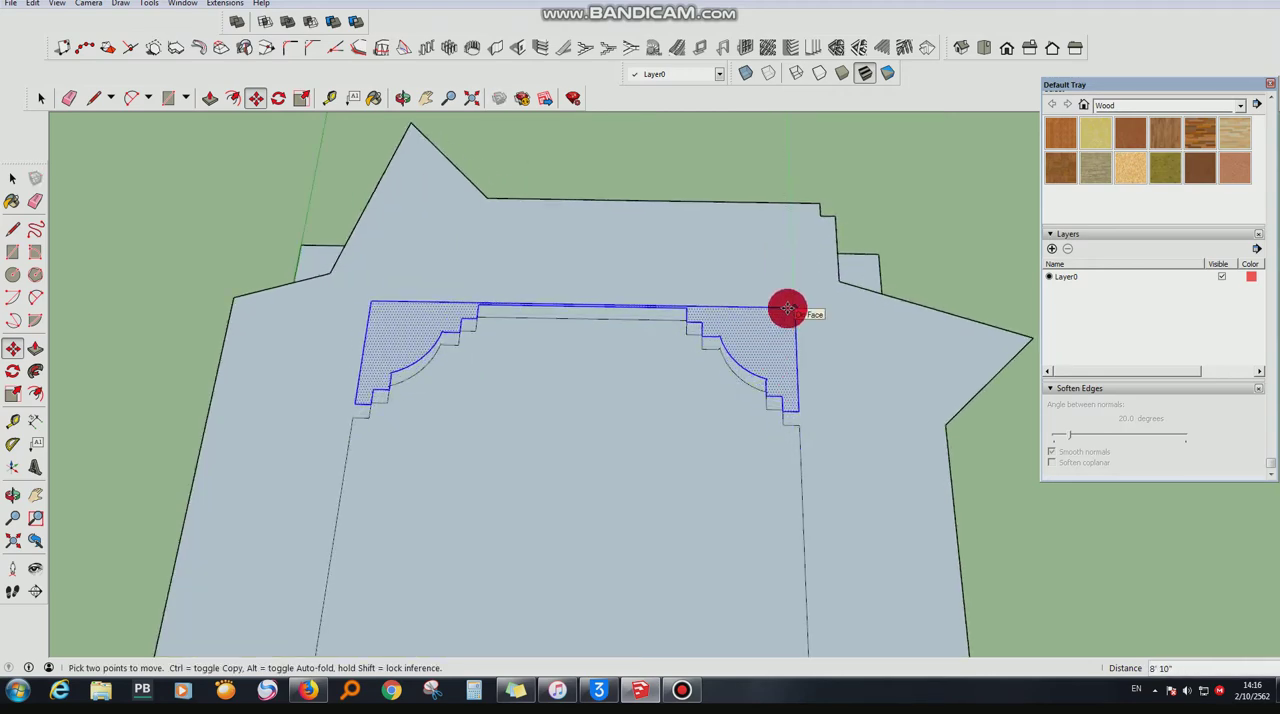
{"action": "left_click_drag", "start_coordinate": [787, 324], "coordinate": [777, 174]}
{"action": "scroll", "coordinate": [774, 400], "scroll_direction": "down", "scroll_amount": 3}
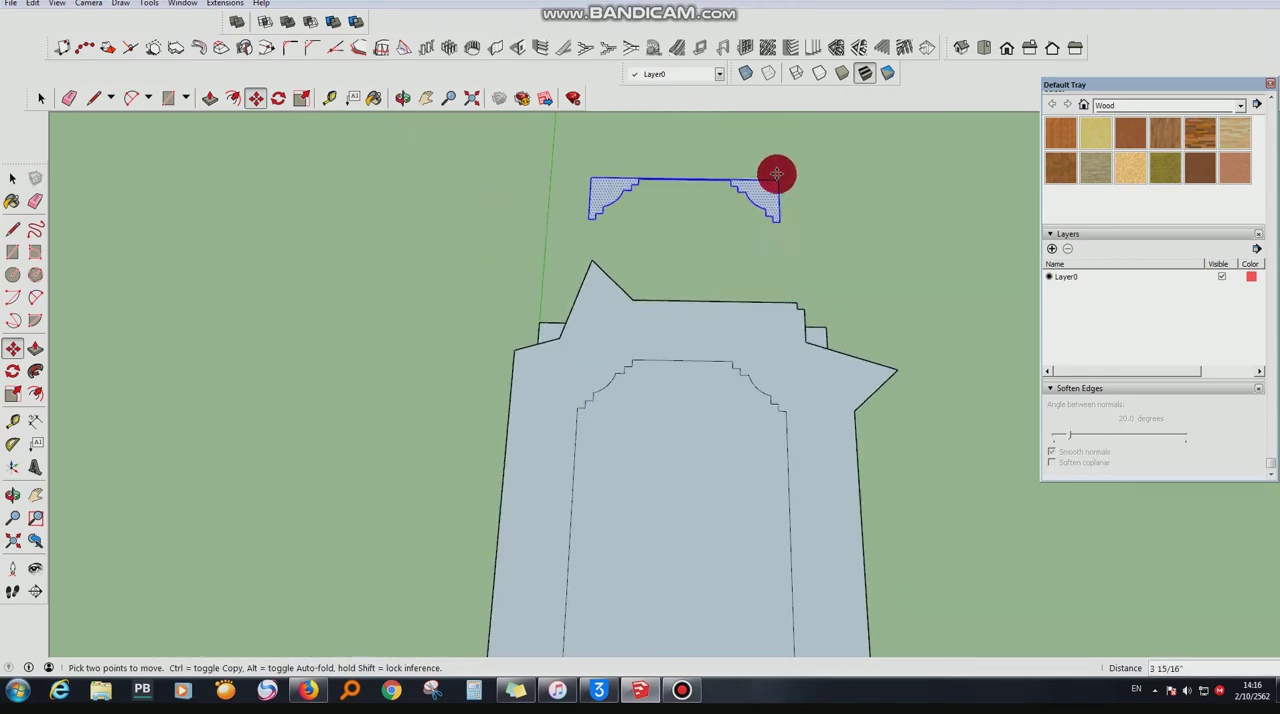
{"action": "left_click_drag", "start_coordinate": [781, 224], "coordinate": [780, 426]}
{"action": "scroll", "coordinate": [780, 426], "scroll_direction": "up", "scroll_amount": 5}
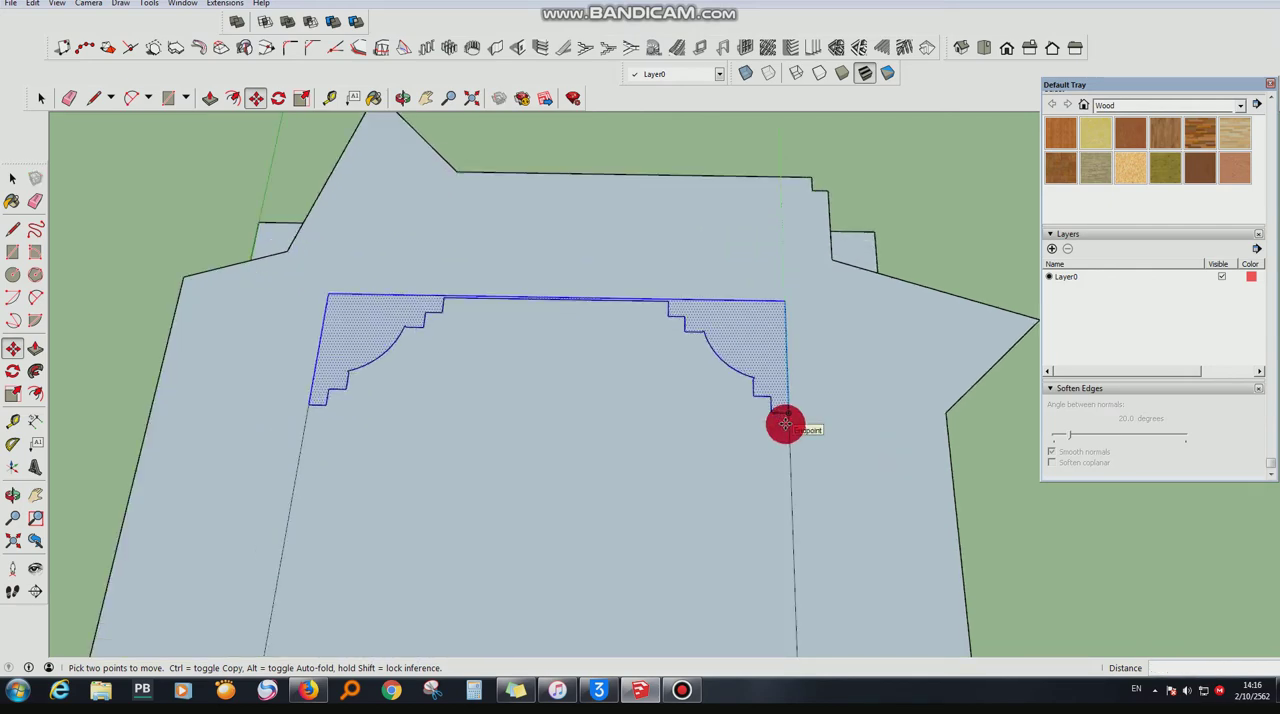
- Erase the decorative edges of one far corner and the large inner face beside them
{"action": "left_click", "coordinate": [74, 104]}
{"action": "scroll", "coordinate": [574, 328], "scroll_direction": "up", "scroll_amount": 3}
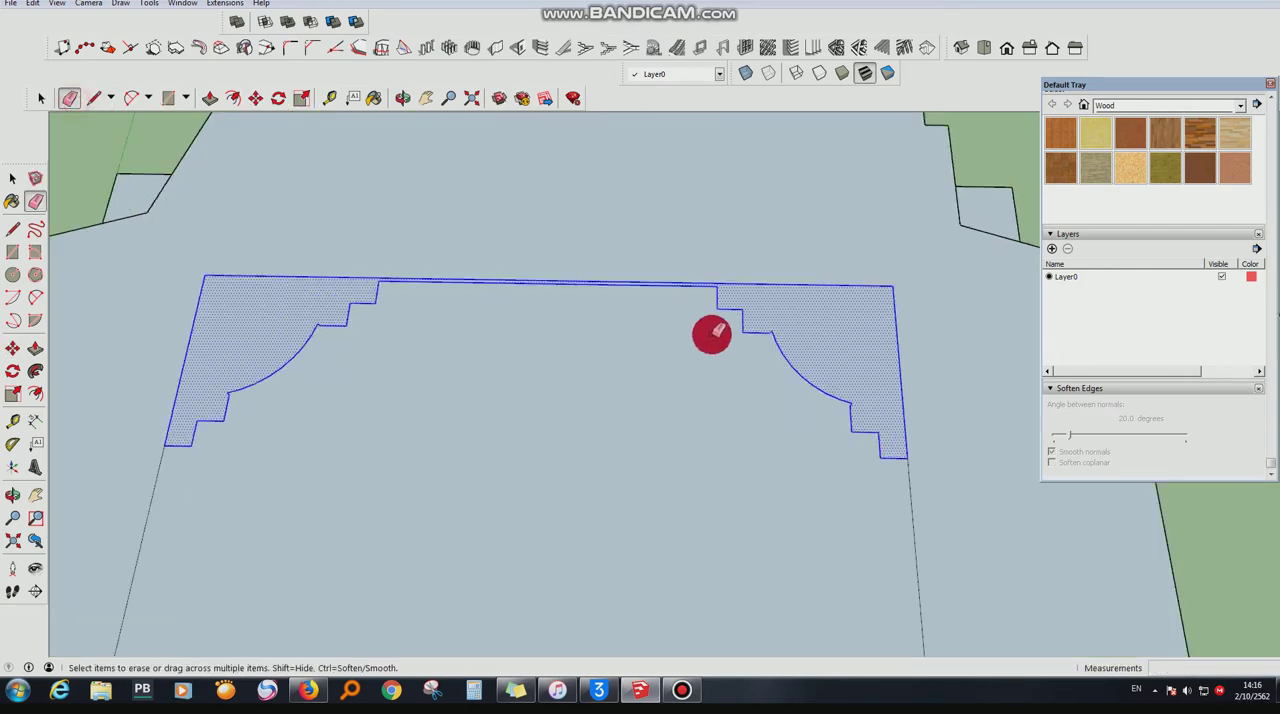
{"action": "left_click", "coordinate": [714, 306]}
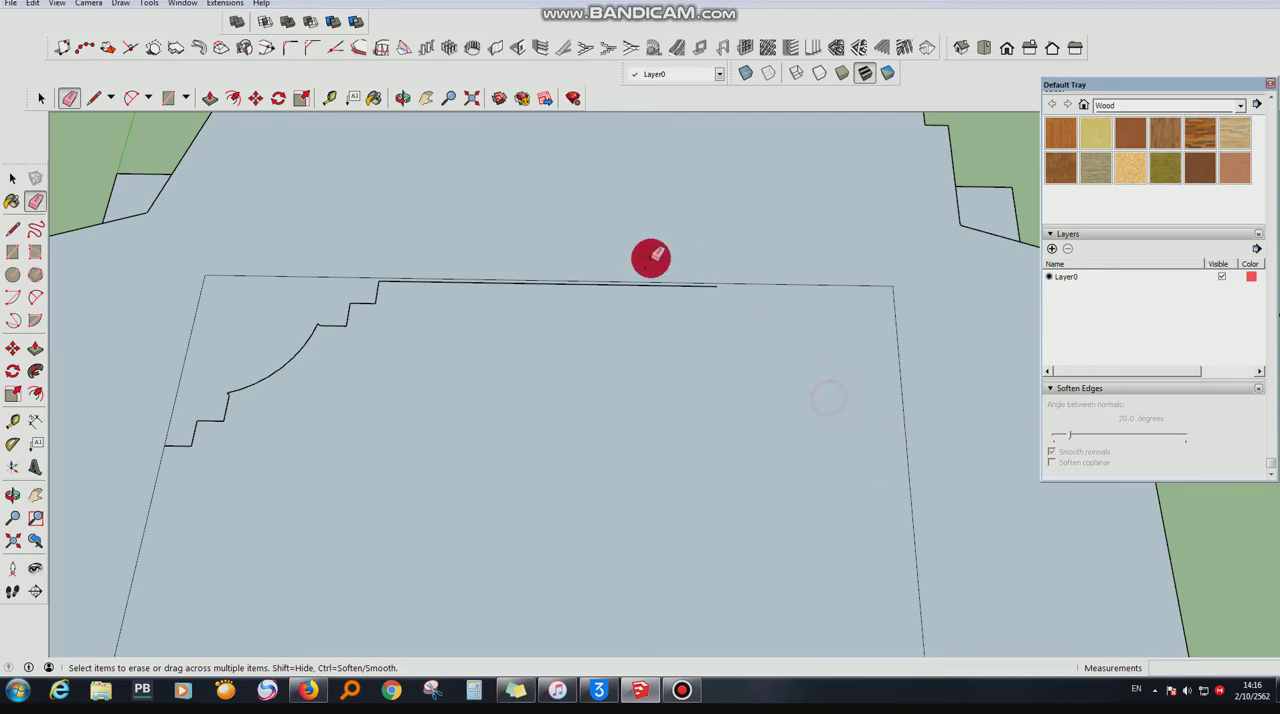
{"action": "left_click", "coordinate": [38, 98]}
{"action": "right_click", "coordinate": [566, 436]}
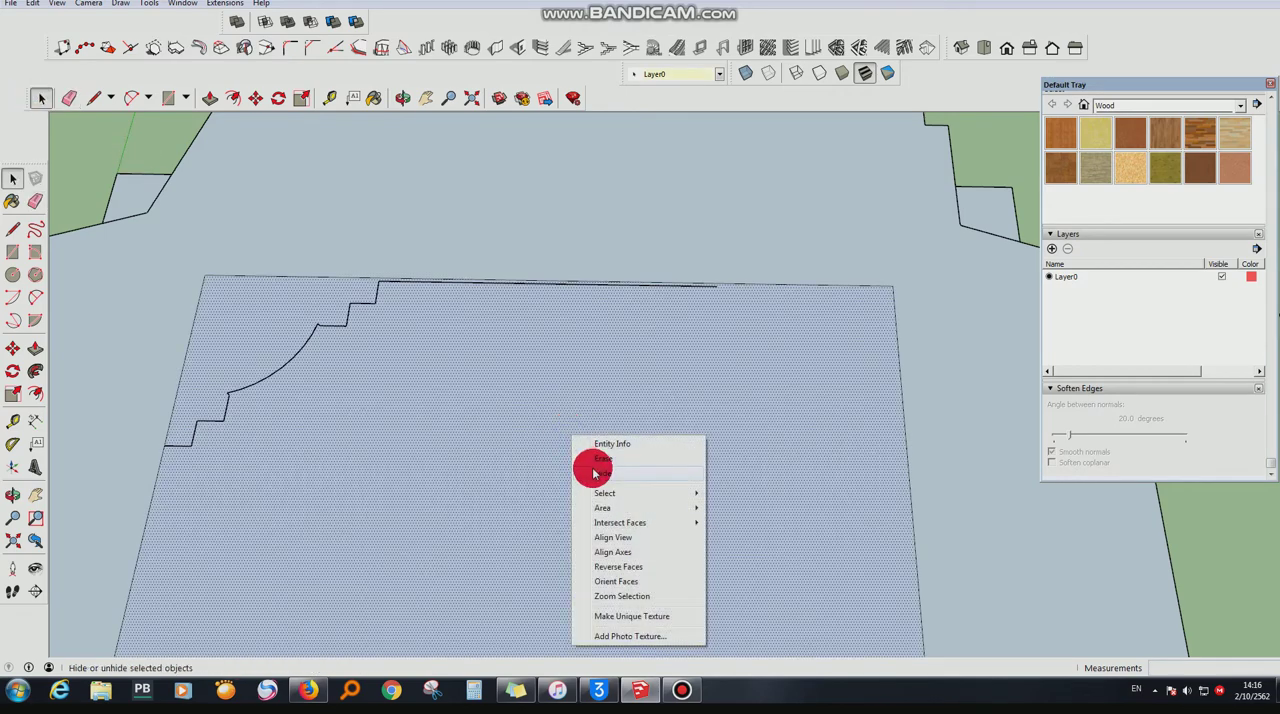
{"action": "left_click", "coordinate": [600, 459]}
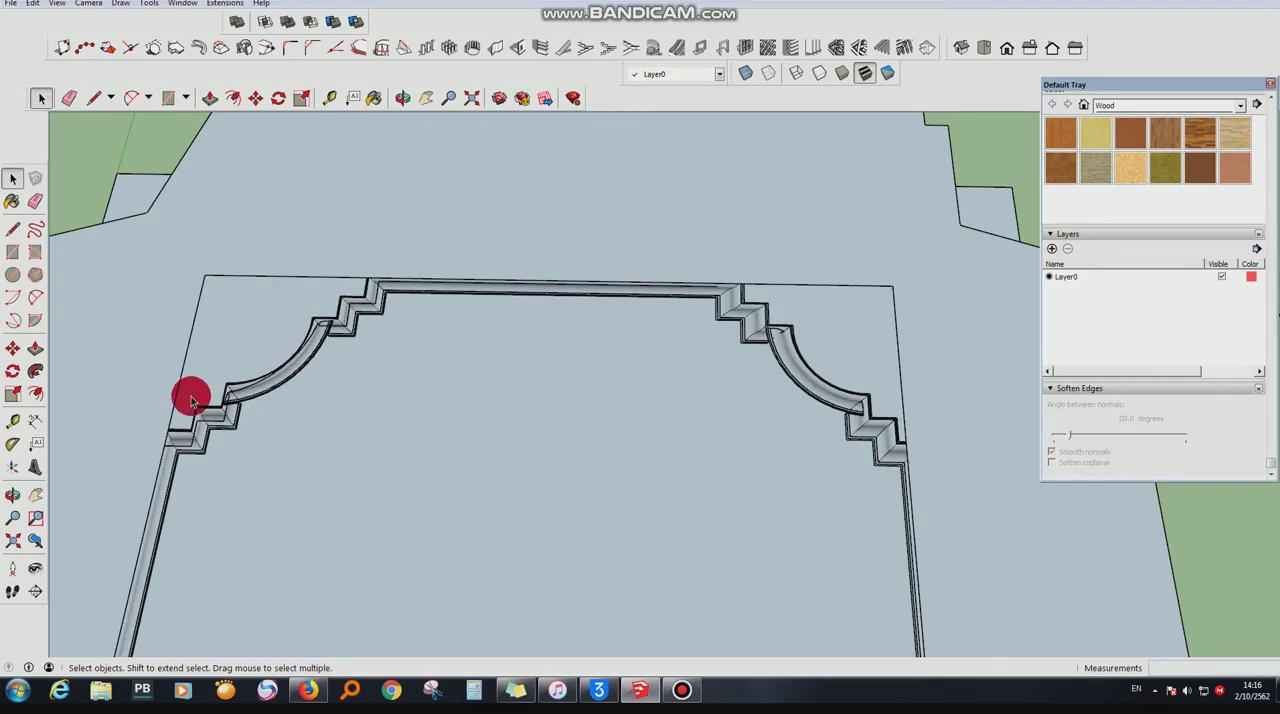
- Erase the remaining stepped-and-arched outline at the far end of the raised rectangle
{"action": "scroll", "coordinate": [191, 396], "scroll_direction": "up", "scroll_amount": 4}
{"action": "double_click", "coordinate": [252, 453]}
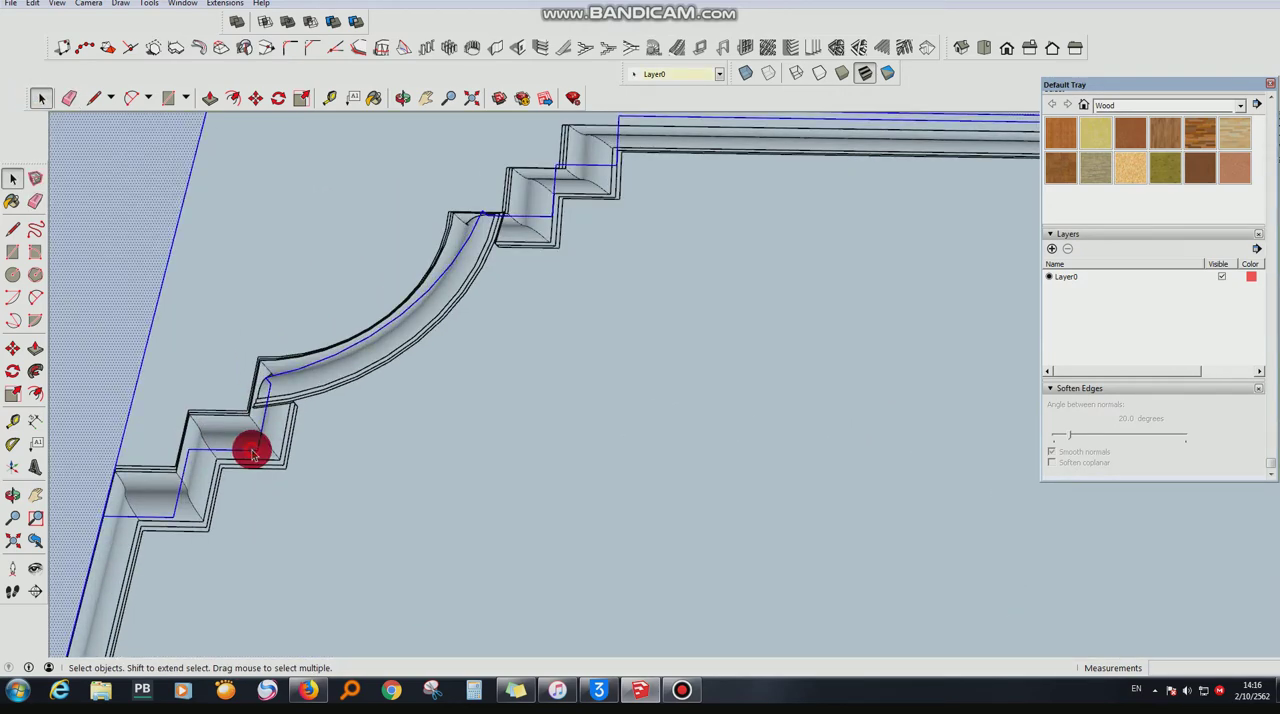
{"action": "left_click", "coordinate": [66, 100]}
{"action": "scroll", "coordinate": [126, 452], "scroll_direction": "up", "scroll_amount": 3}
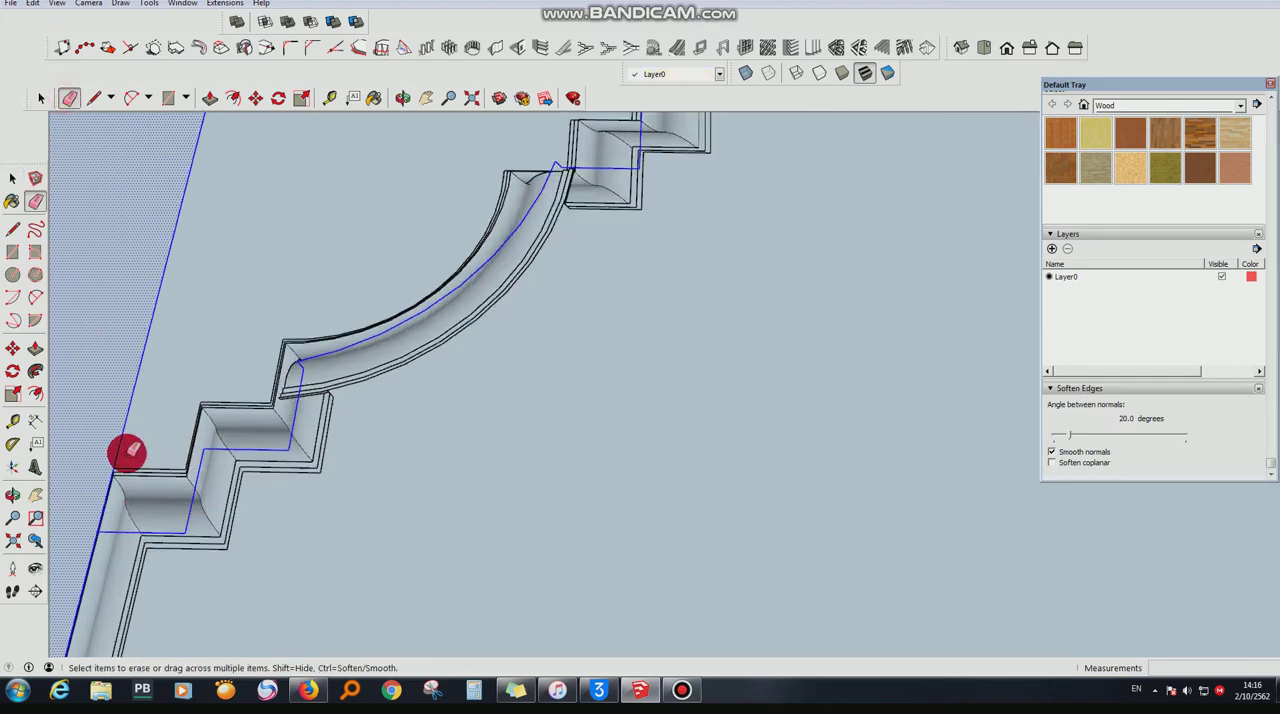
{"action": "left_click", "coordinate": [126, 565]}
{"action": "scroll", "coordinate": [160, 576], "scroll_direction": "down", "scroll_amount": 4}
{"action": "scroll", "coordinate": [543, 254], "scroll_direction": "up", "scroll_amount": 5}
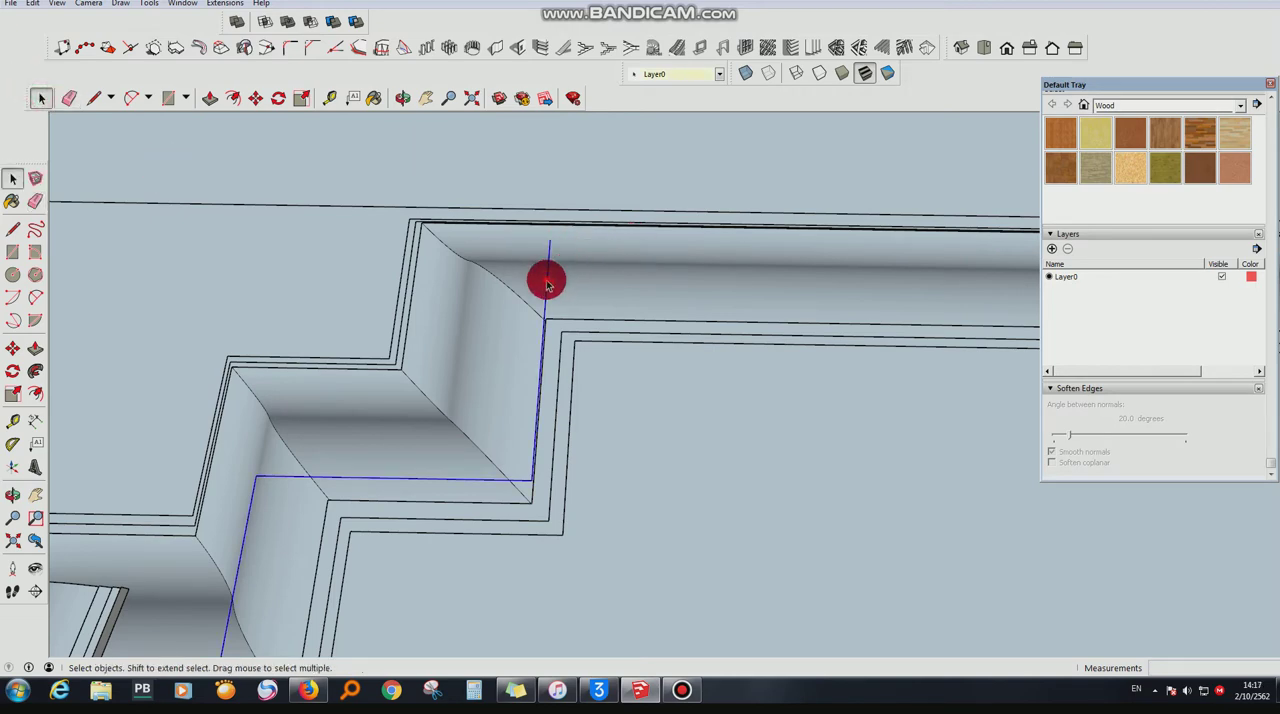
{"action": "right_click", "coordinate": [547, 282]}
{"action": "left_click", "coordinate": [560, 304]}
{"action": "scroll", "coordinate": [543, 194], "scroll_direction": "down", "scroll_amount": 8}
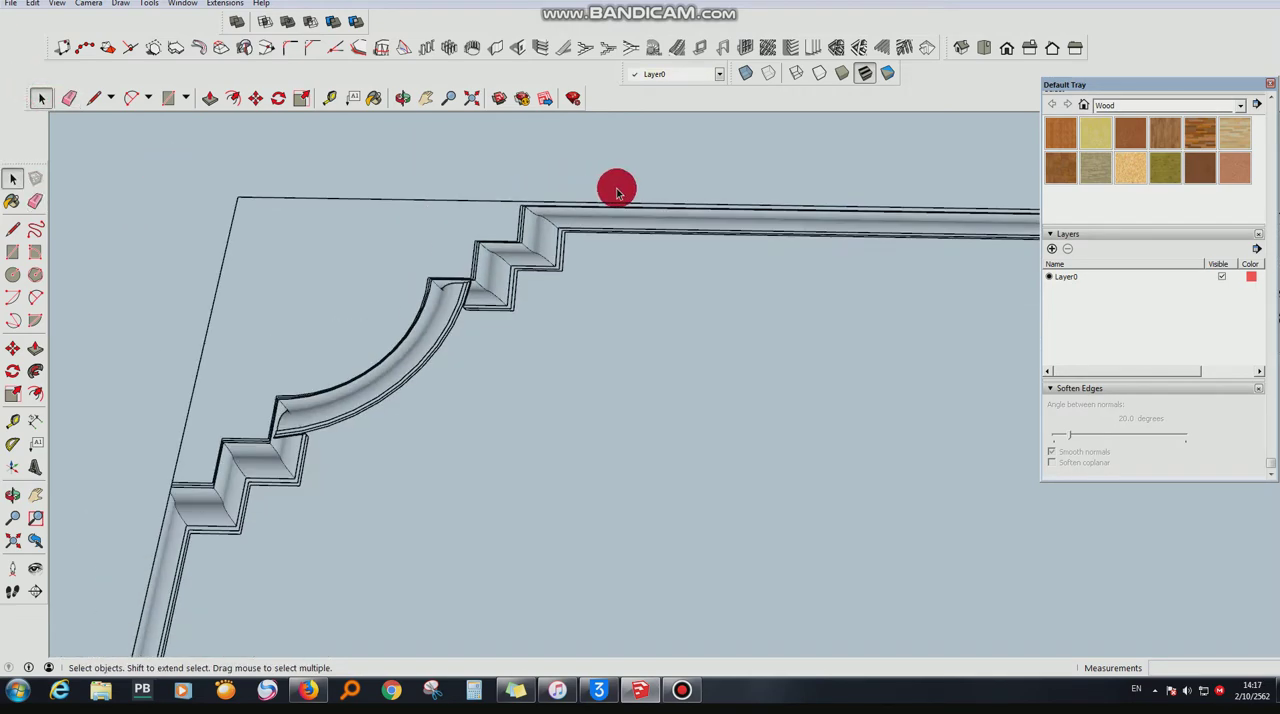
- Erase the short decorative edges that touch the dividing line at both near corners
{"action": "scroll", "coordinate": [651, 174], "scroll_direction": "down", "scroll_amount": 6}
{"action": "scroll", "coordinate": [597, 526], "scroll_direction": "up", "scroll_amount": 8}
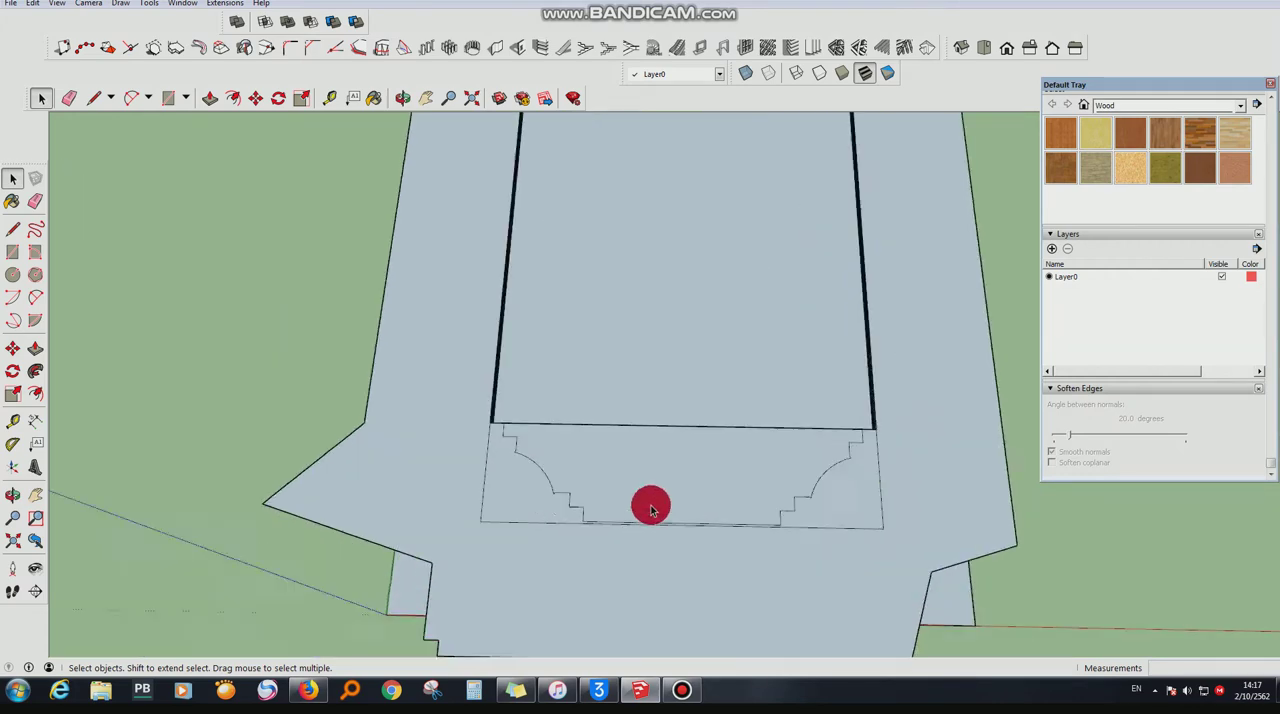
{"action": "scroll", "coordinate": [455, 505], "scroll_direction": "down", "scroll_amount": 3}
{"action": "scroll", "coordinate": [477, 380], "scroll_direction": "up", "scroll_amount": 3}
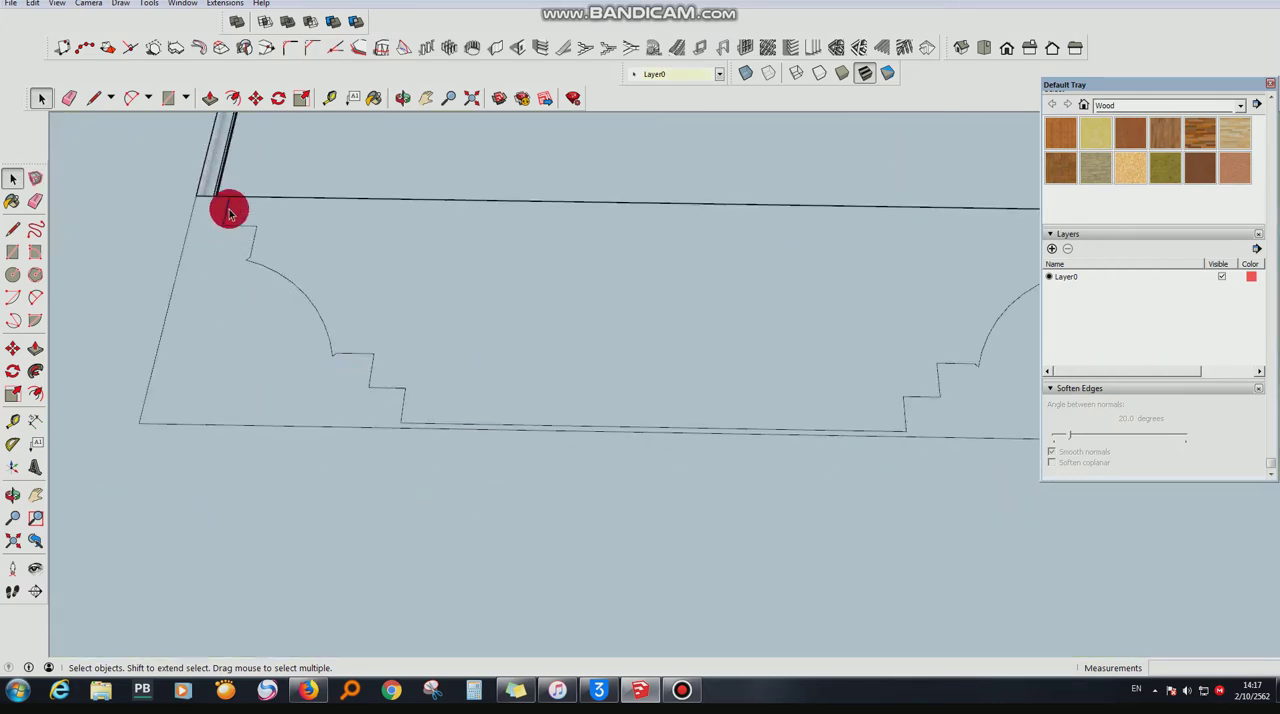
{"action": "scroll", "coordinate": [286, 297], "scroll_direction": "down", "scroll_amount": 3}
{"action": "scroll", "coordinate": [665, 272], "scroll_direction": "up", "scroll_amount": 4}
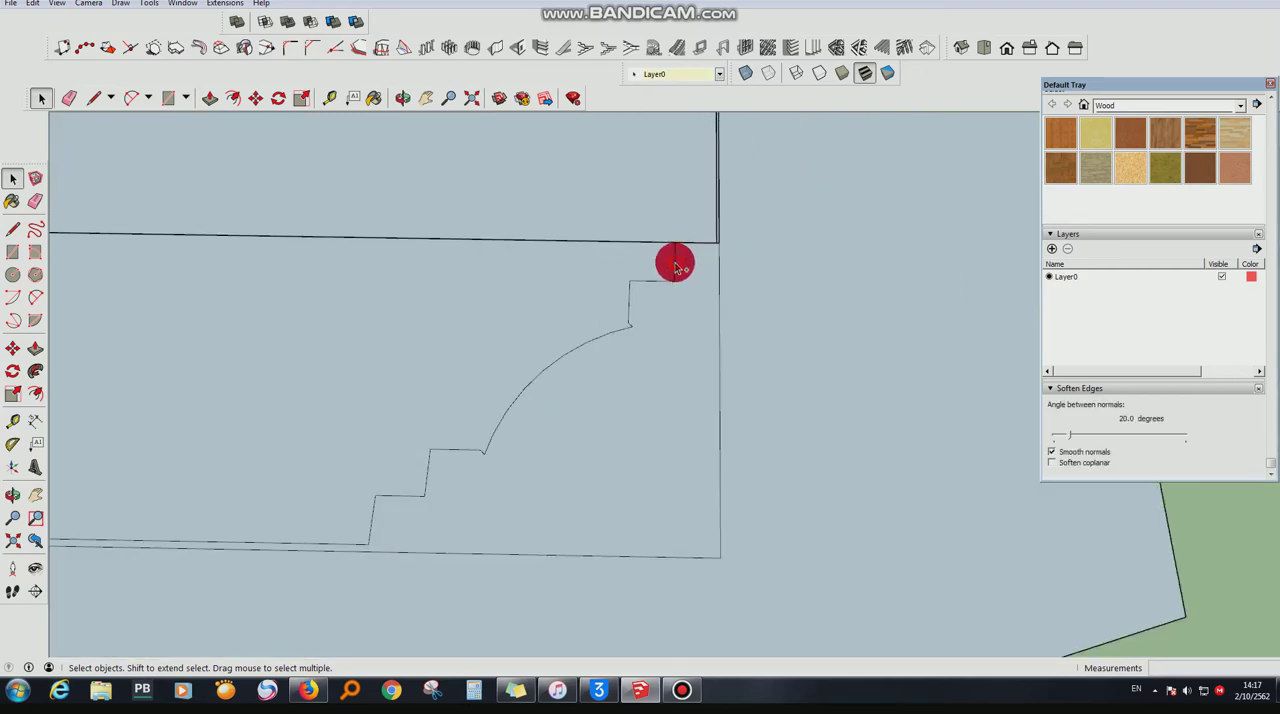
{"action": "right_click", "coordinate": [675, 264]}
{"action": "left_click", "coordinate": [683, 284]}
- Erase the near-end face and the rest of its stepped-and-arched outline
{"action": "scroll", "coordinate": [849, 298], "scroll_direction": "down", "scroll_amount": 2}
{"action": "scroll", "coordinate": [585, 394], "scroll_direction": "up", "scroll_amount": 2}
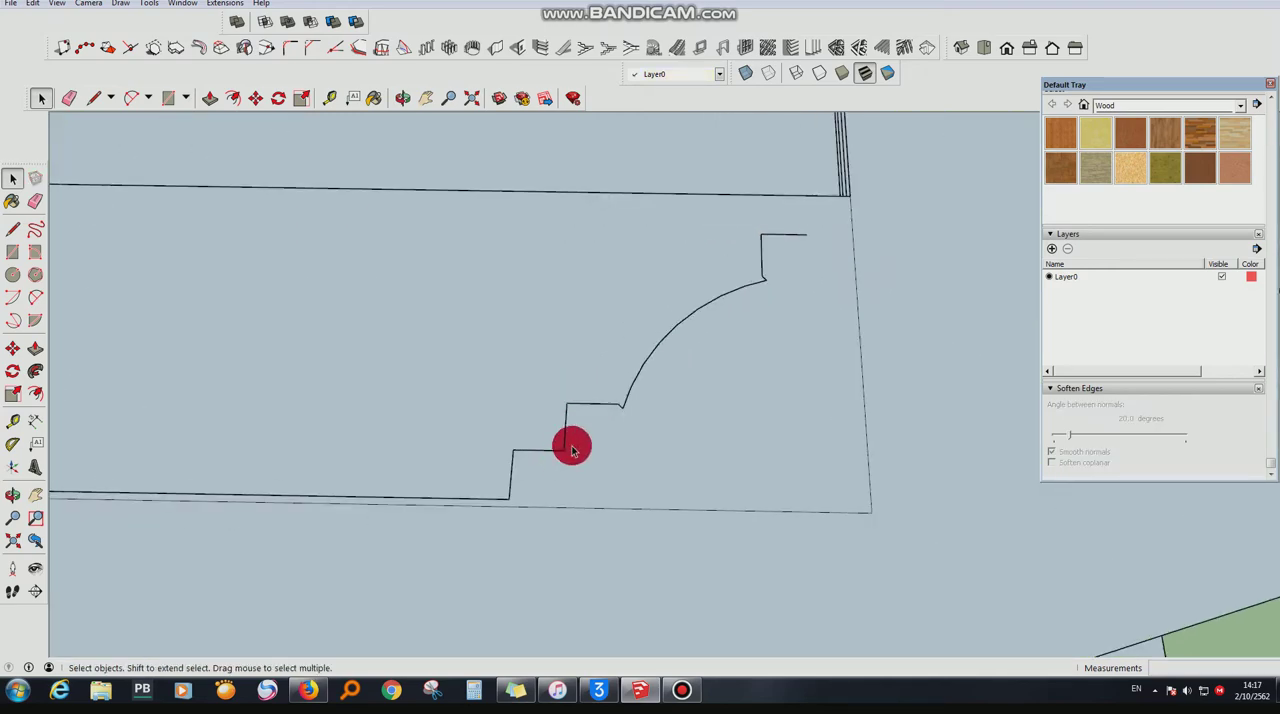
{"action": "right_click", "coordinate": [681, 391]}
{"action": "left_click", "coordinate": [695, 415]}
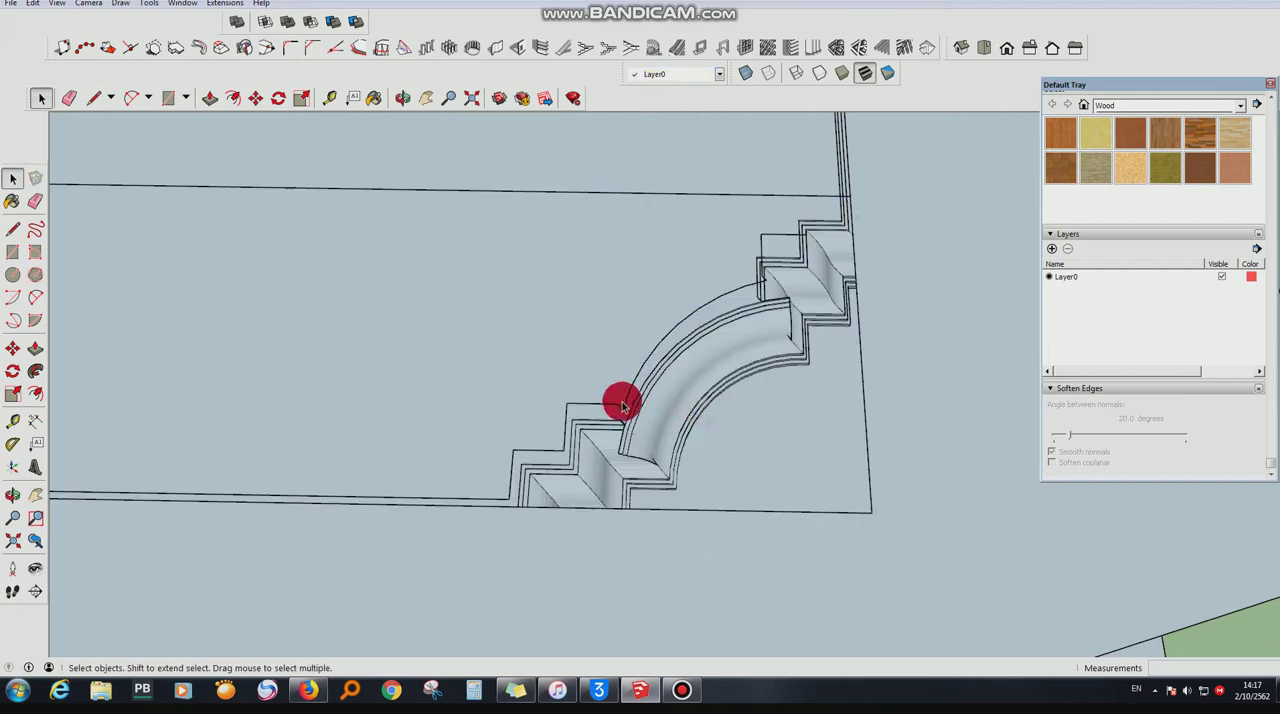
{"action": "right_click", "coordinate": [627, 401]}
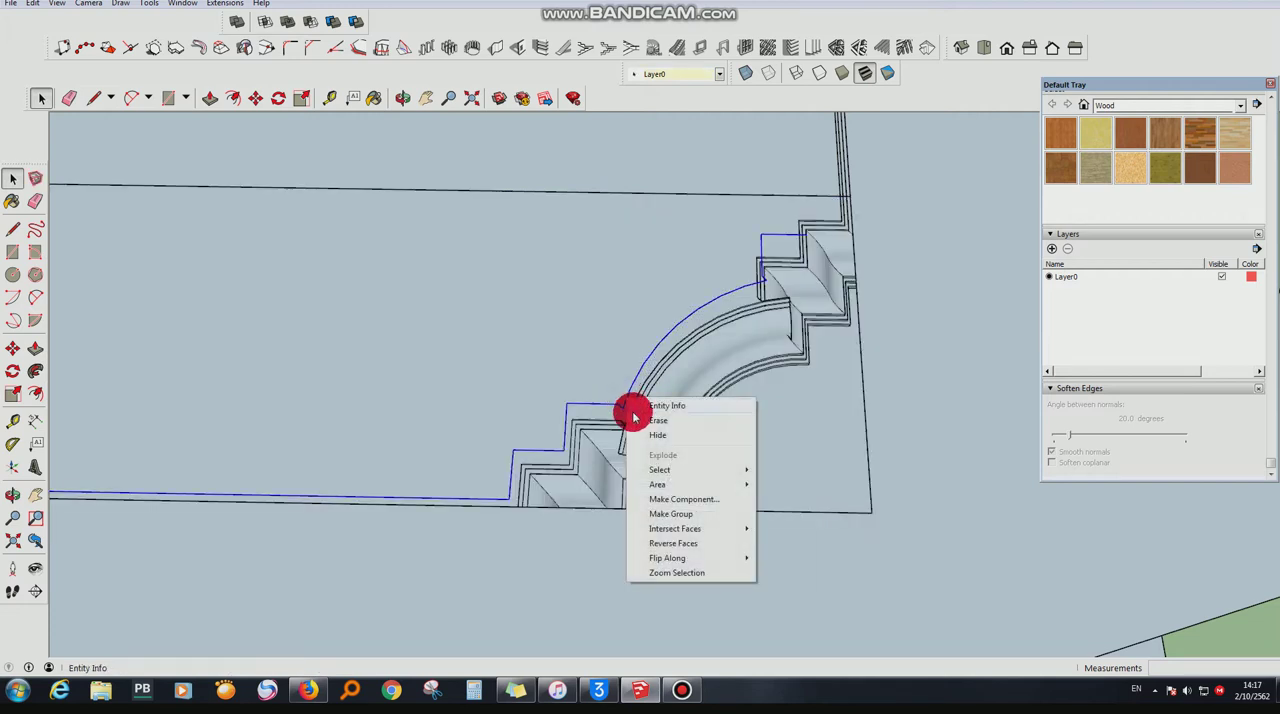
{"action": "left_click", "coordinate": [636, 420]}
- Draw short lines across the rectangle's corners to restore its faces, and erase the helper and dividing lines to leave one plain face
{"action": "middle_click_drag", "start_coordinate": [877, 400], "coordinate": [79, 152]}
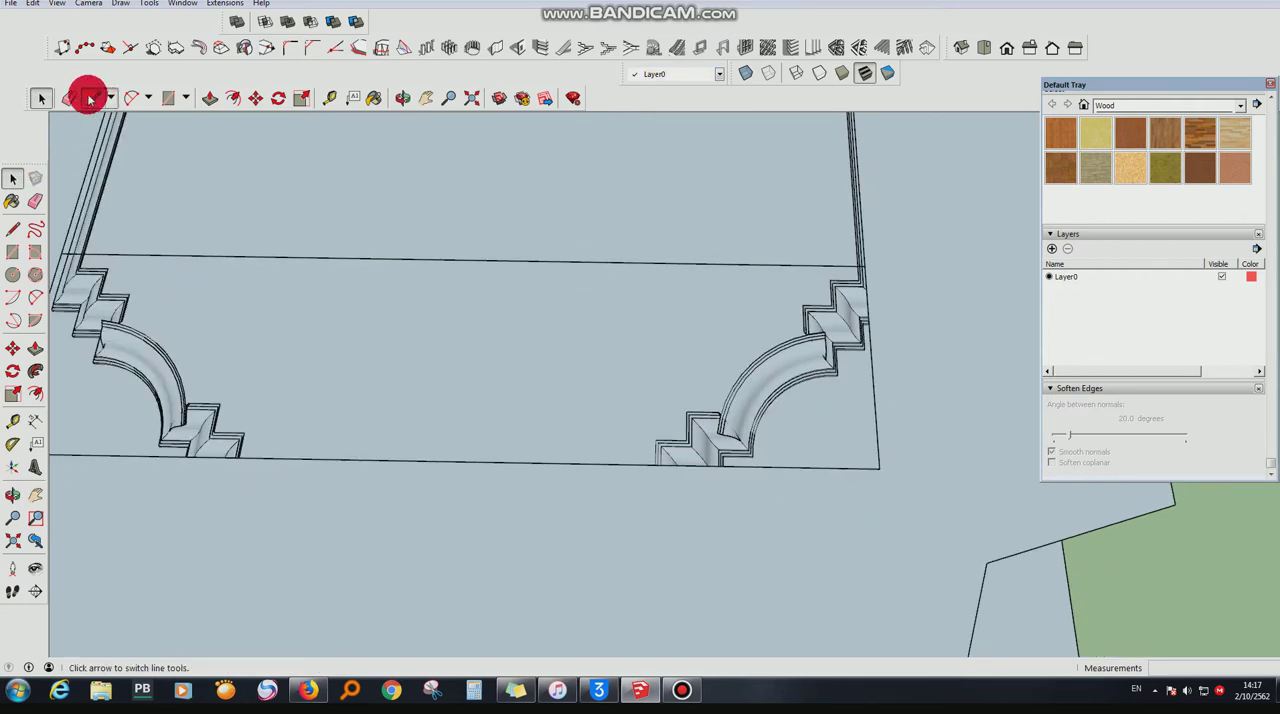
{"action": "left_click", "coordinate": [873, 440]}
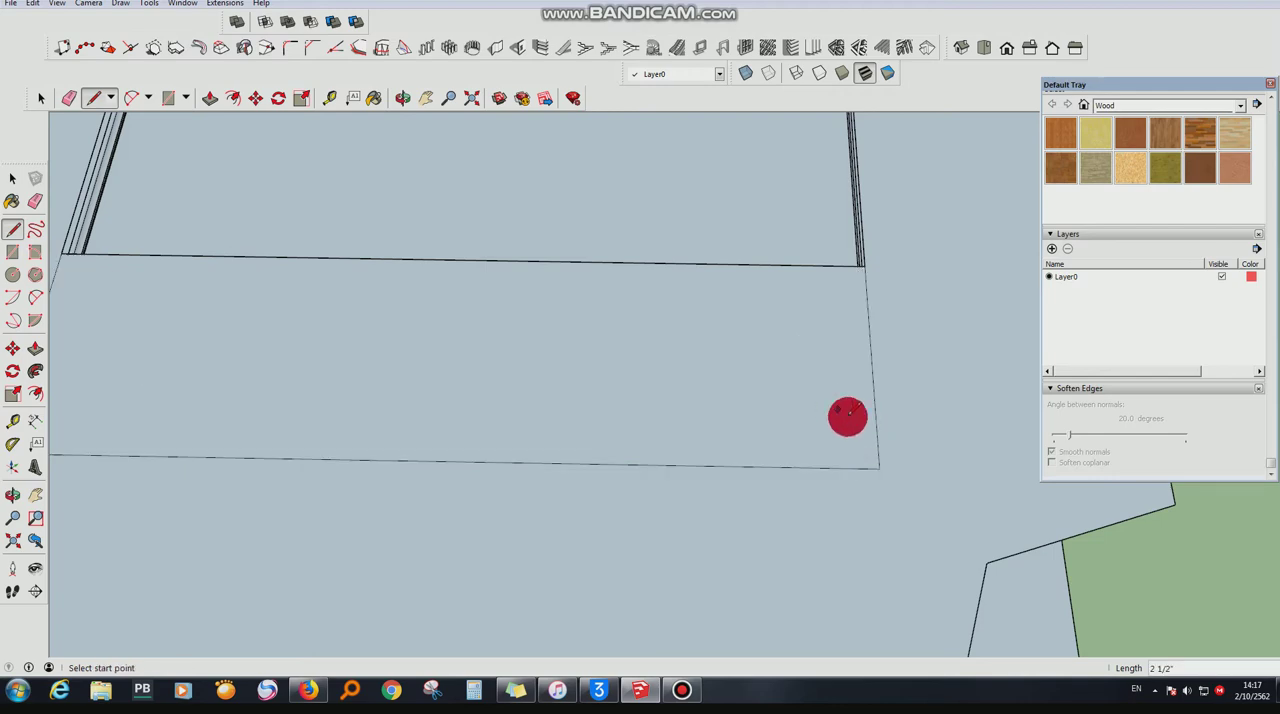
{"action": "scroll", "coordinate": [848, 416], "scroll_direction": "down", "scroll_amount": 3}
{"action": "scroll", "coordinate": [760, 437], "scroll_direction": "up", "scroll_amount": 3}
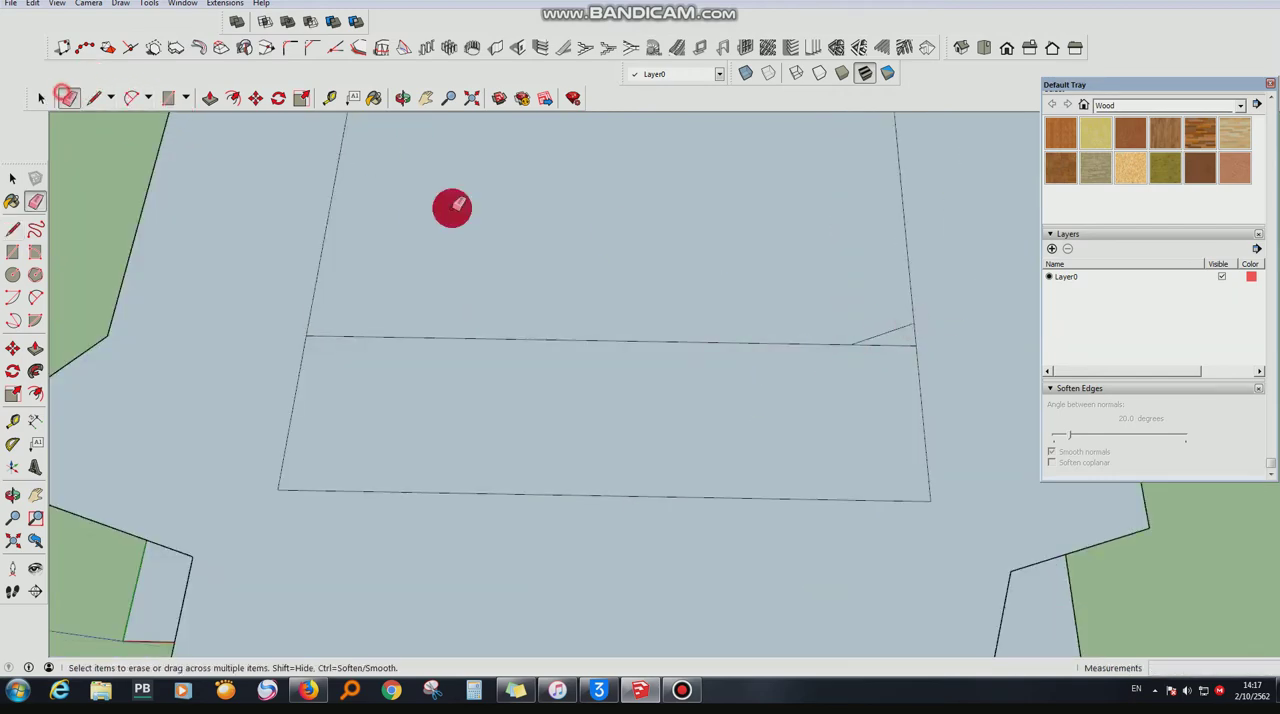
{"action": "scroll", "coordinate": [729, 433], "scroll_direction": "down", "scroll_amount": 8}
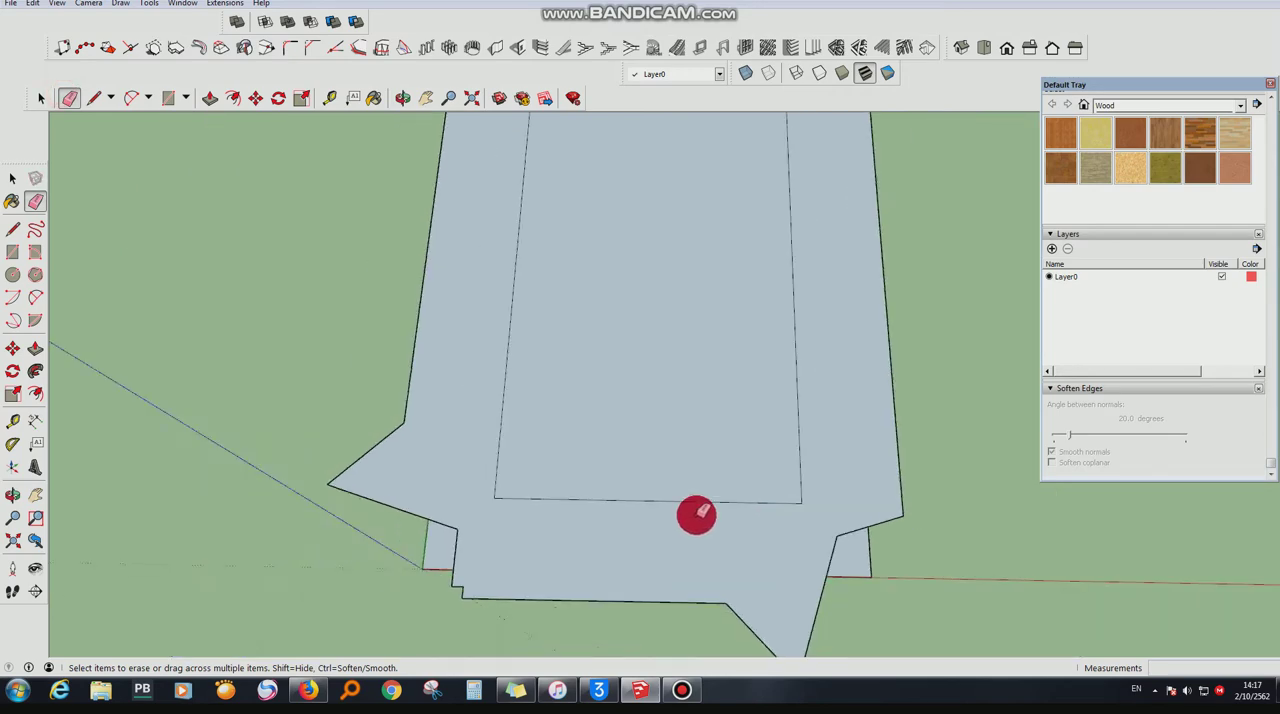
- Erase the spiky outer offset face and its outline around the raised rectangle
{"action": "left_click", "coordinate": [474, 98]}
{"action": "left_click", "coordinate": [400, 97]}
{"action": "left_click_drag", "start_coordinate": [723, 211], "coordinate": [680, 590]}
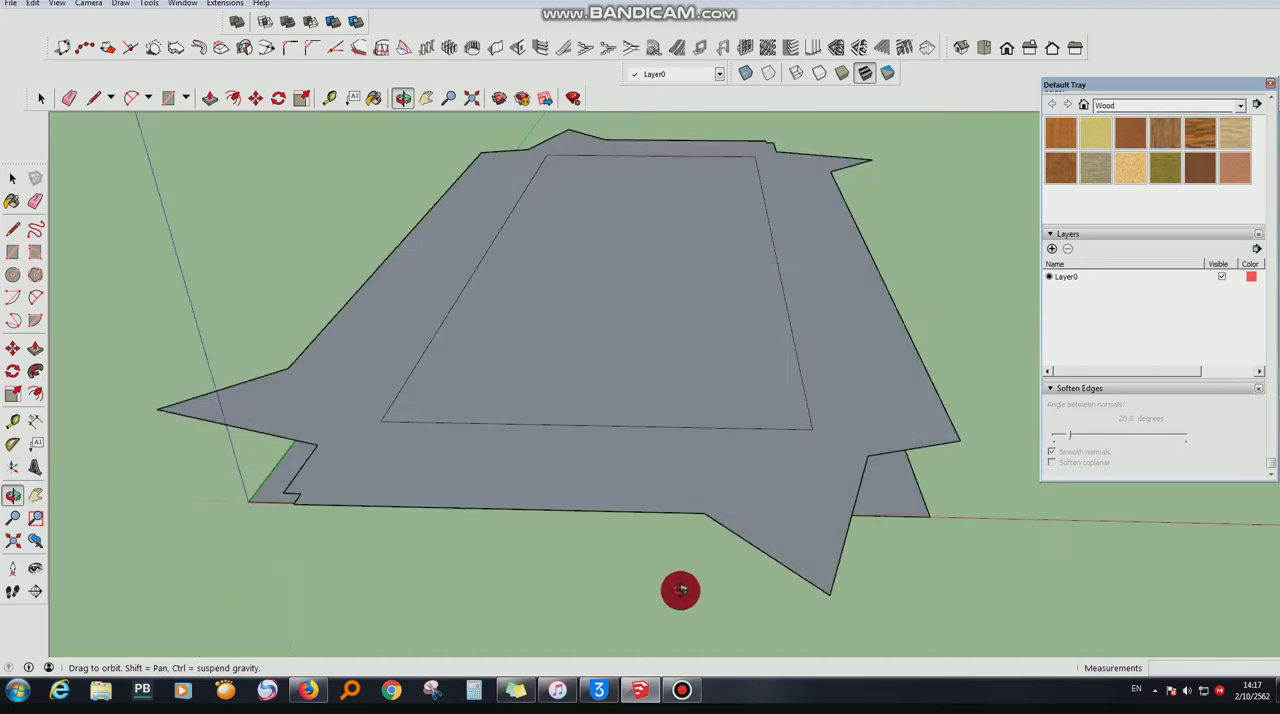
{"action": "right_click", "coordinate": [428, 296]}
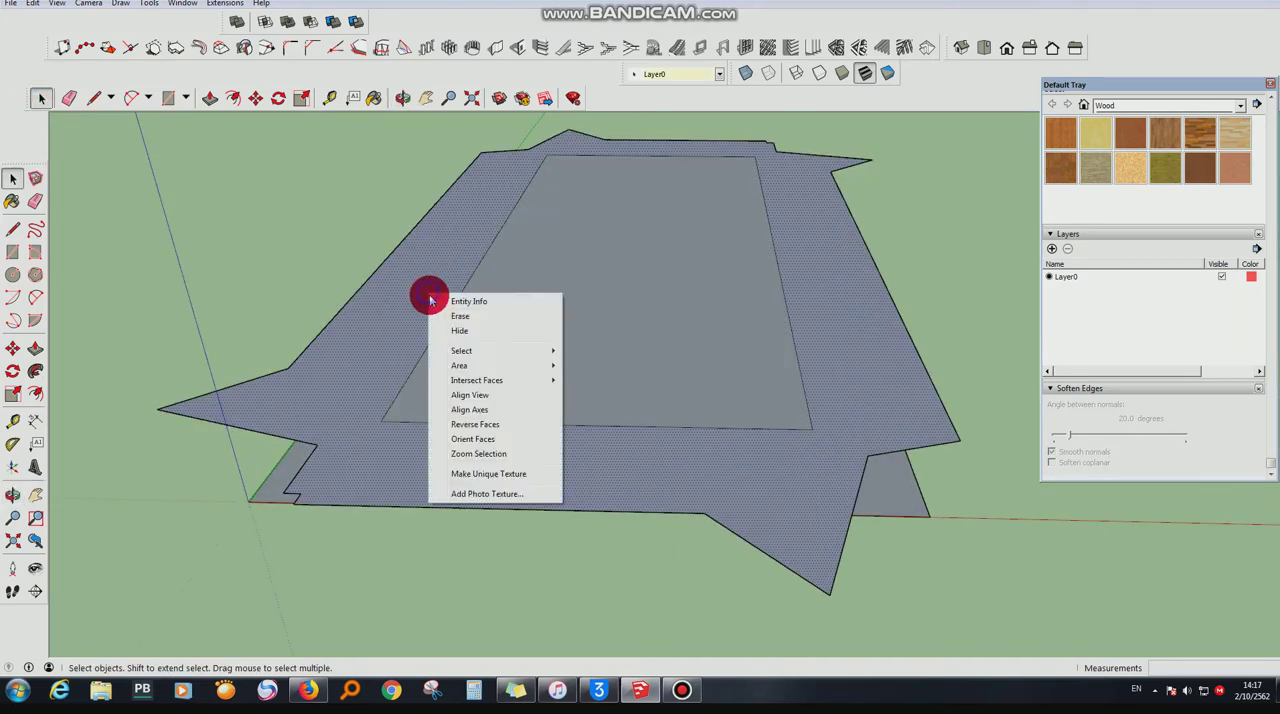
{"action": "left_click", "coordinate": [450, 315]}
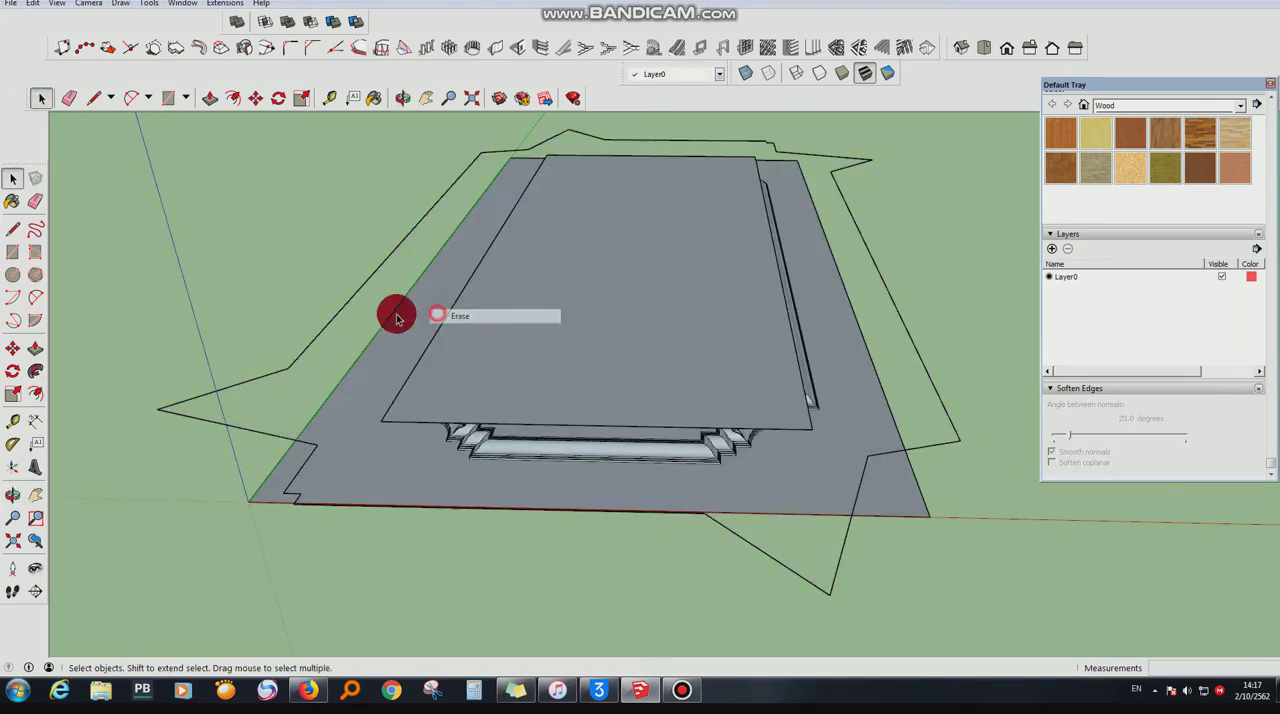
{"action": "right_click", "coordinate": [314, 341]}
{"action": "left_click", "coordinate": [322, 360]}
- Offset the raised rectangle outward by about 8 15/16", and add a second offset of about 8" to form a thin outer rim
{"action": "scroll", "coordinate": [692, 364], "scroll_direction": "up", "scroll_amount": 3}
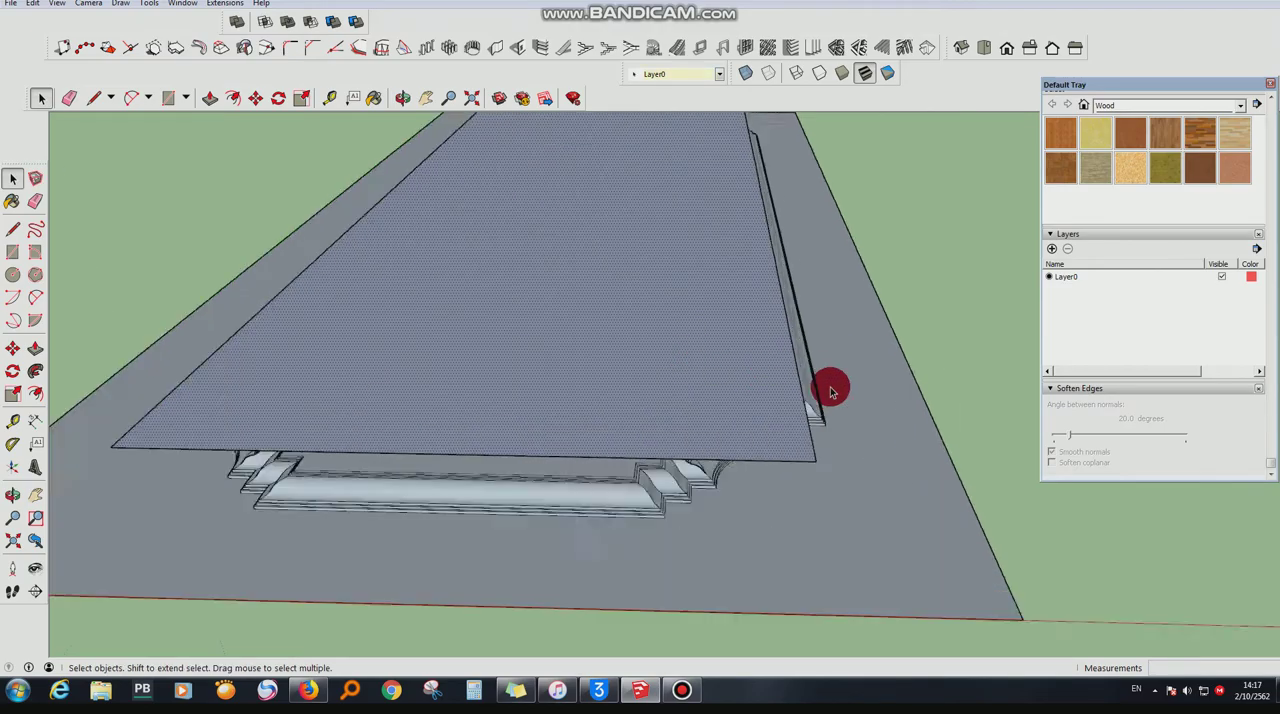
{"action": "left_click", "coordinate": [432, 197]}
{"action": "left_click", "coordinate": [408, 97]}
{"action": "left_click_drag", "start_coordinate": [760, 400], "coordinate": [611, 520]}
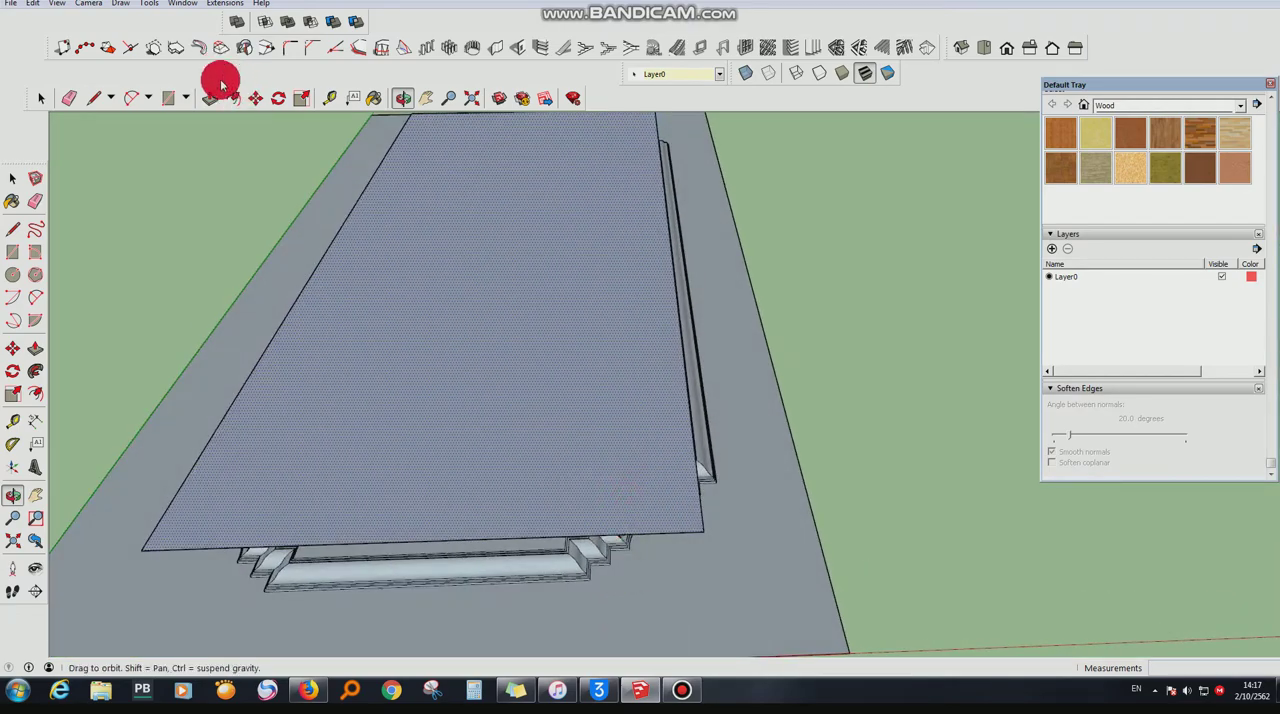
{"action": "left_click", "coordinate": [726, 400]}
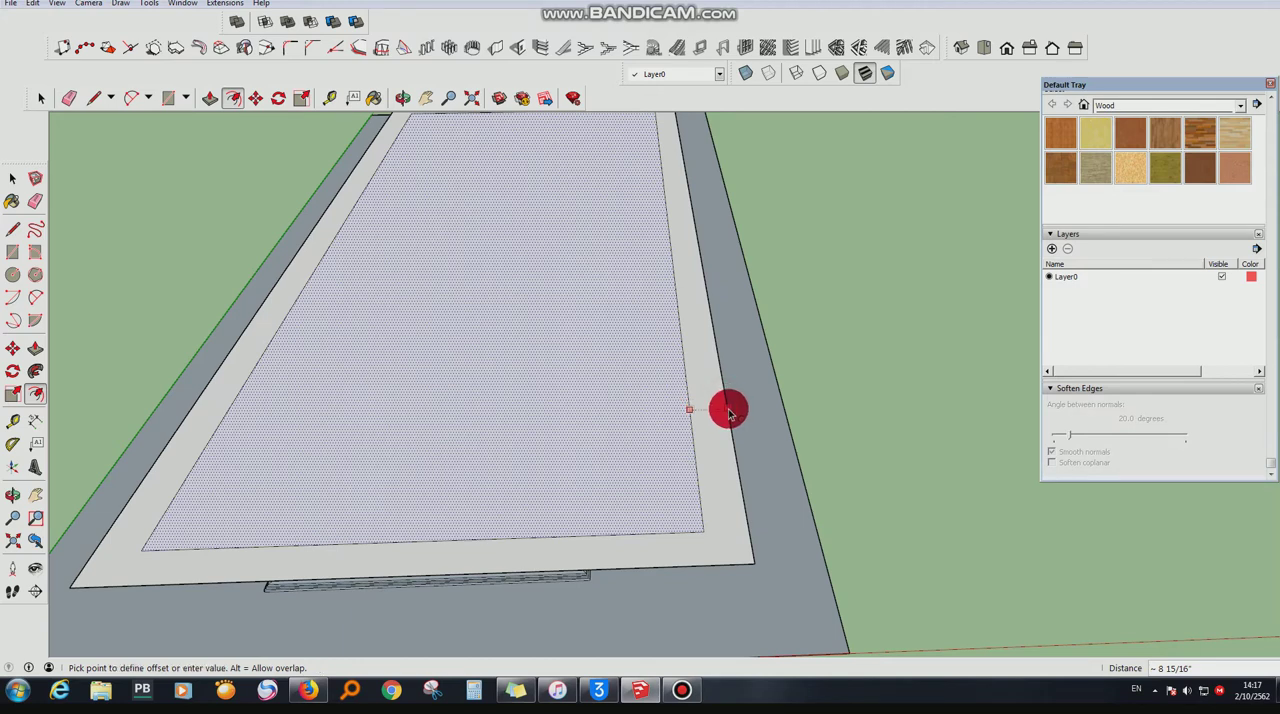
{"action": "scroll", "coordinate": [728, 412], "scroll_direction": "up", "scroll_amount": 2}
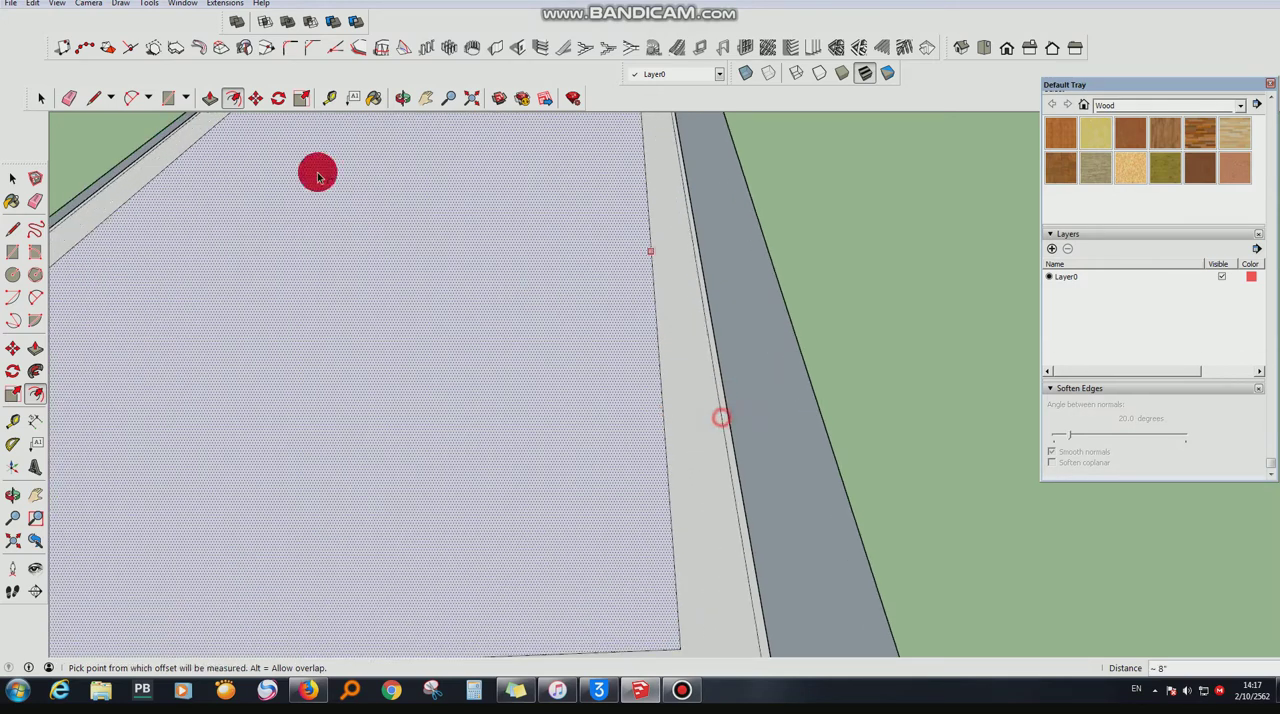
- Erase the raised rectangle's inner face, wide band and inner outline, plus the base panel's face inside the molding, keeping the thin rim
{"action": "right_click", "coordinate": [514, 318]}
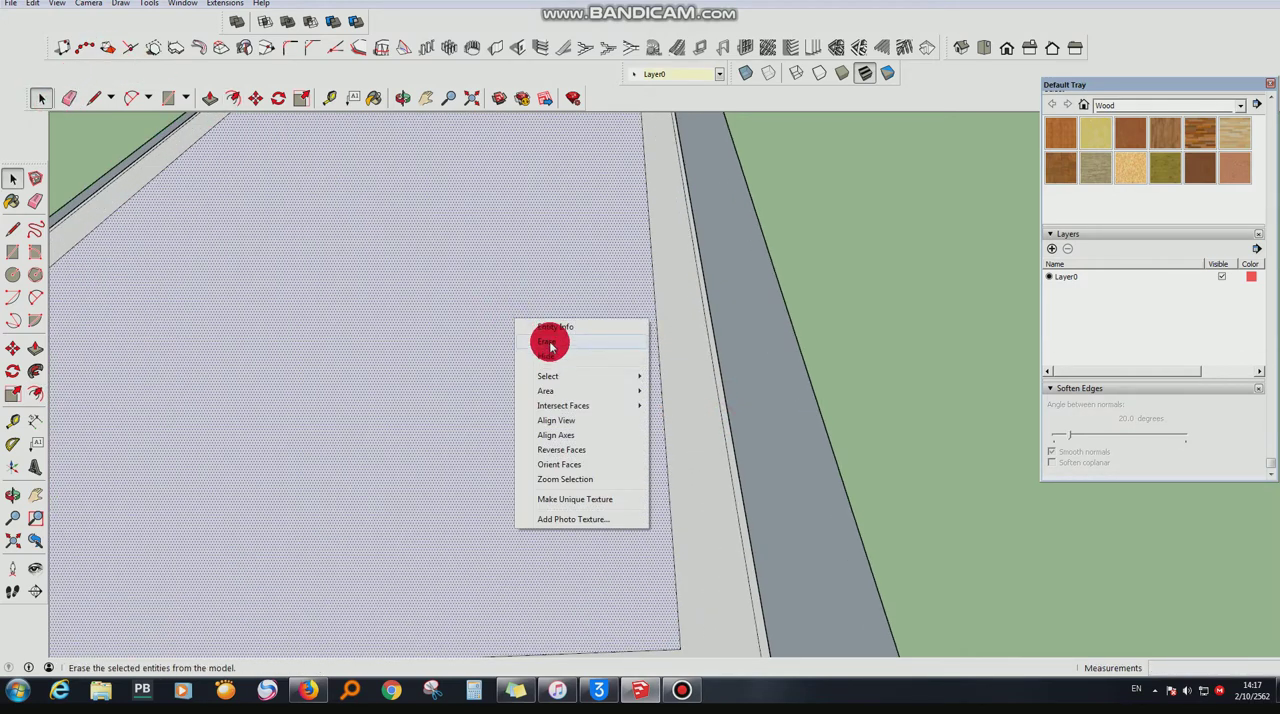
{"action": "left_click", "coordinate": [548, 344]}
{"action": "right_click", "coordinate": [677, 360]}
{"action": "left_click", "coordinate": [680, 388]}
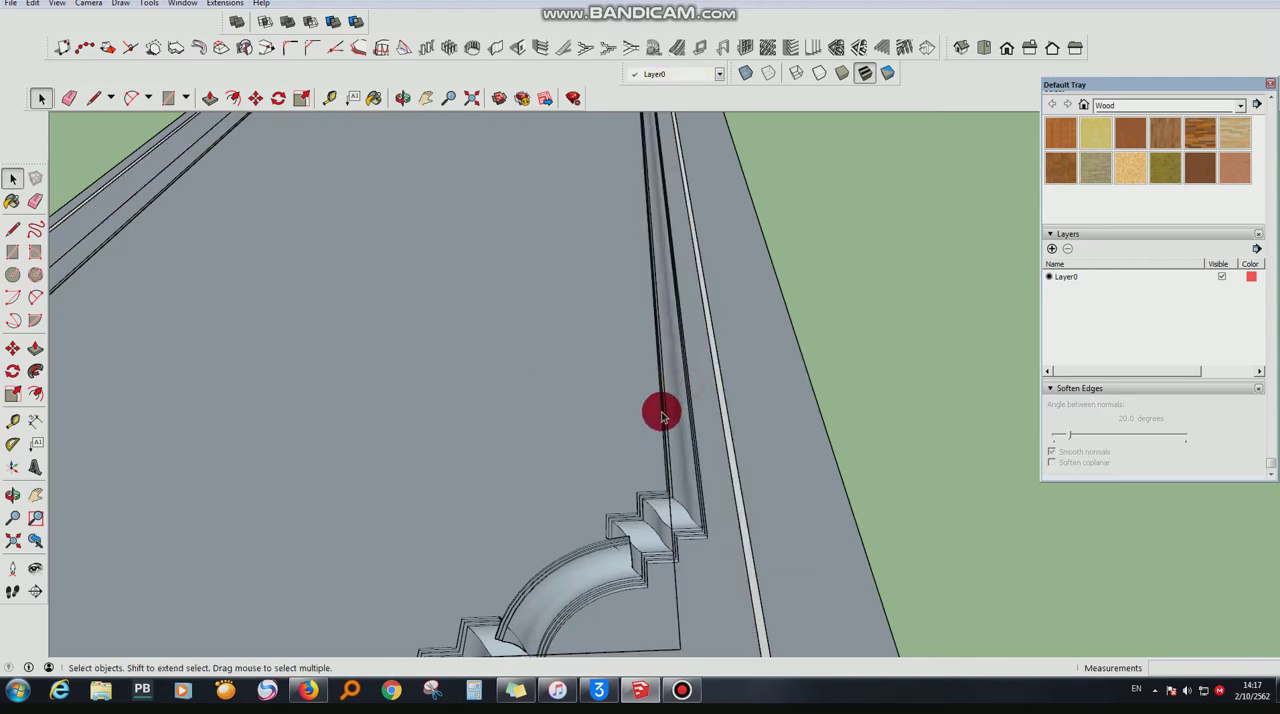
{"action": "right_click", "coordinate": [677, 597]}
{"action": "left_click", "coordinate": [708, 440]}
{"action": "right_click", "coordinate": [383, 380]}
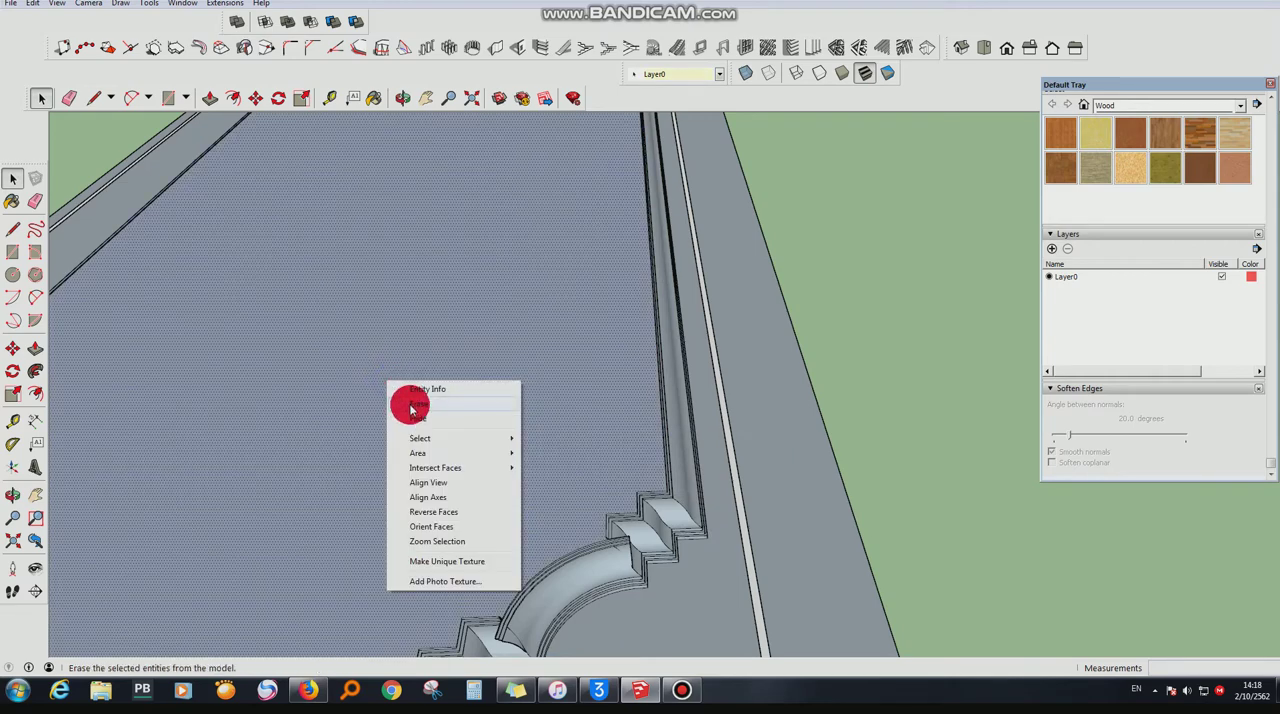
{"action": "left_click", "coordinate": [409, 405]}
- Draw a short line along the thin rim's long edge to restore the flat face enclosed by the raised outline
{"action": "left_click", "coordinate": [400, 97]}
{"action": "left_click_drag", "start_coordinate": [470, 210], "coordinate": [640, 180]}
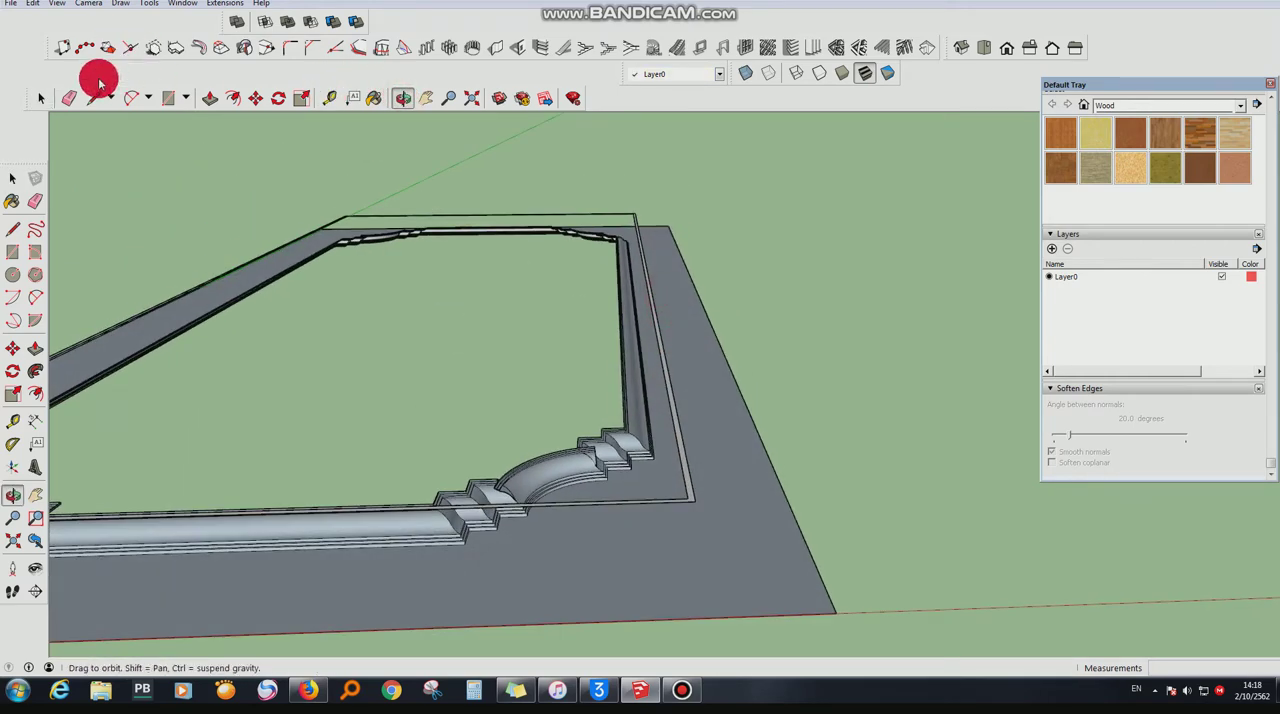
{"action": "left_click", "coordinate": [658, 345]}
{"action": "middle_click_drag", "start_coordinate": [455, 208], "coordinate": [666, 450]}
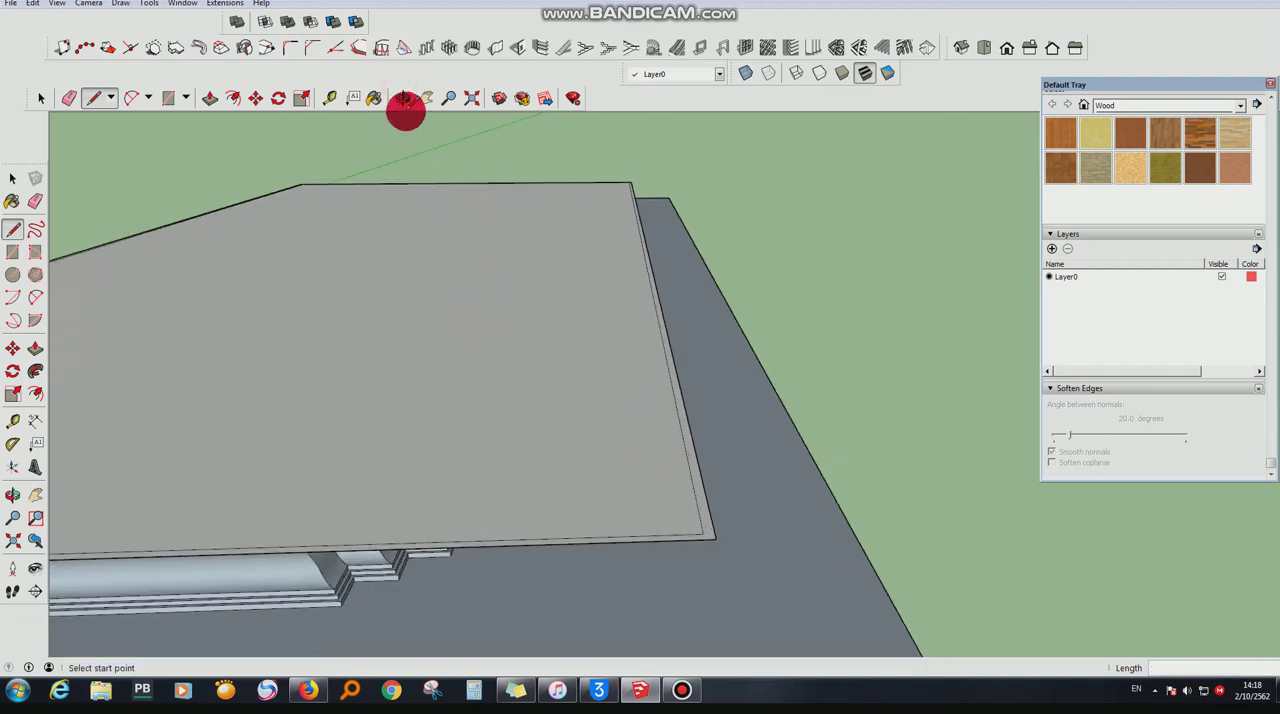
- Push/Pull the thin rim around the raised face downward by about 5 5/16" to form side walls
{"action": "left_click", "coordinate": [403, 97]}
{"action": "left_click_drag", "start_coordinate": [550, 260], "coordinate": [560, 330]}
{"action": "left_click", "coordinate": [230, 97]}
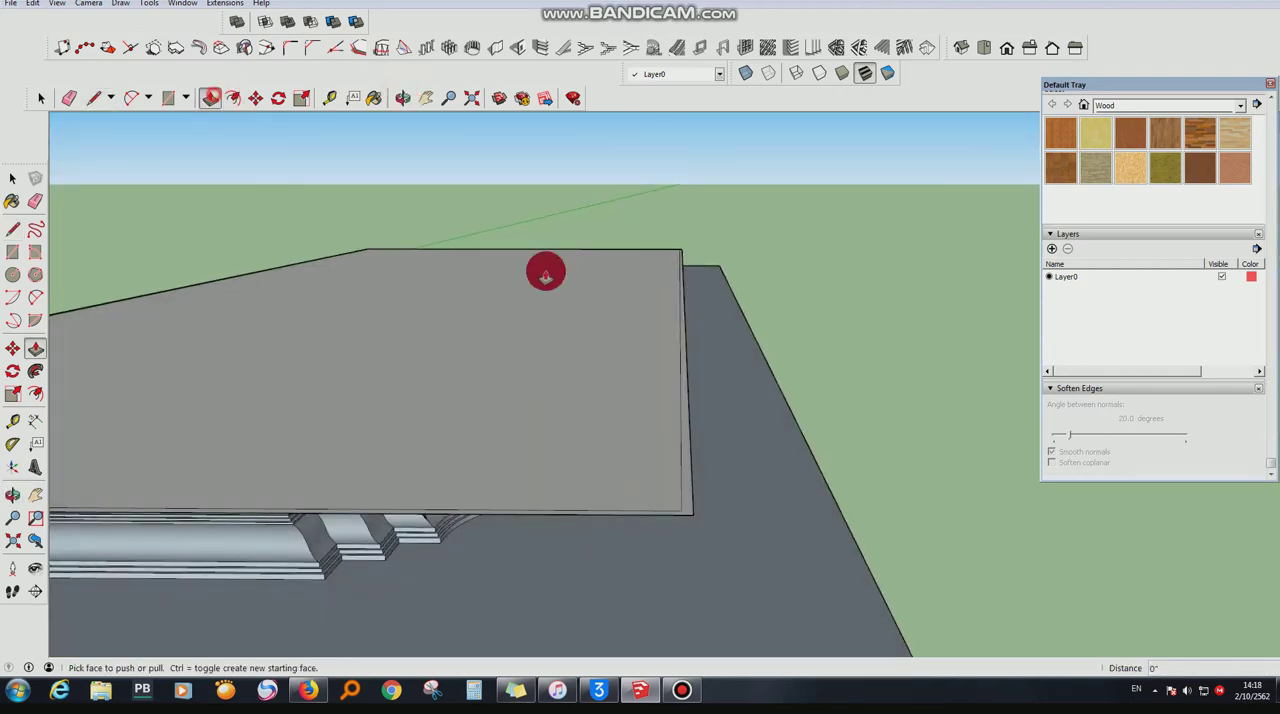
{"action": "left_click_drag", "start_coordinate": [687, 404], "coordinate": [688, 449]}
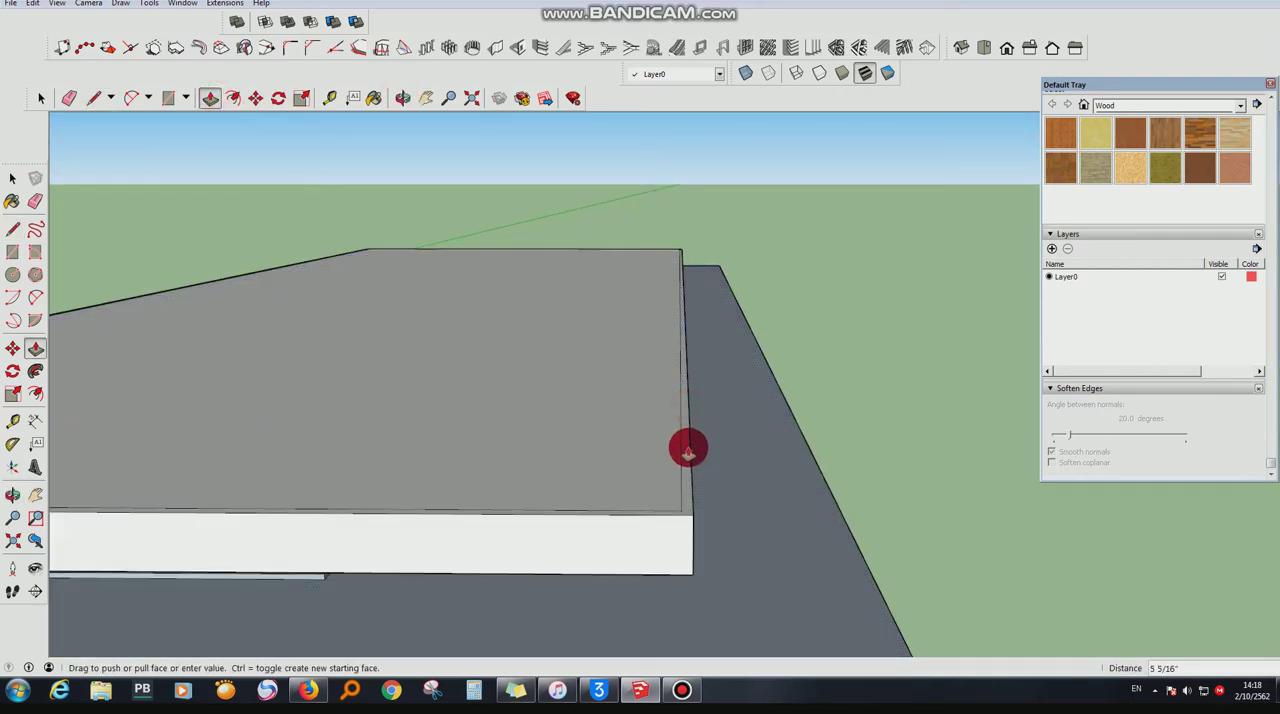
- Paint the underside of the raised face inside the molding with Color M00
{"action": "left_click", "coordinate": [403, 97]}
{"action": "left_click_drag", "start_coordinate": [650, 380], "coordinate": [743, 410]}
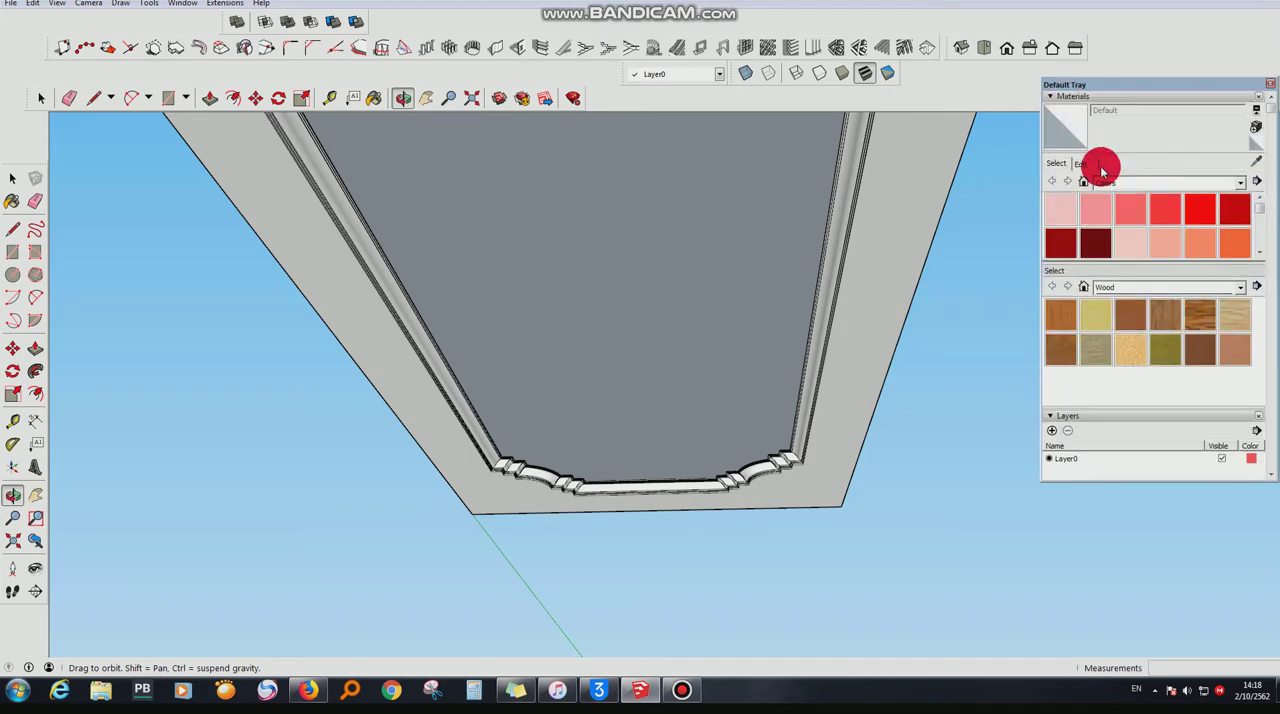
{"action": "scroll", "coordinate": [1075, 235], "scroll_direction": "down", "scroll_amount": 10}
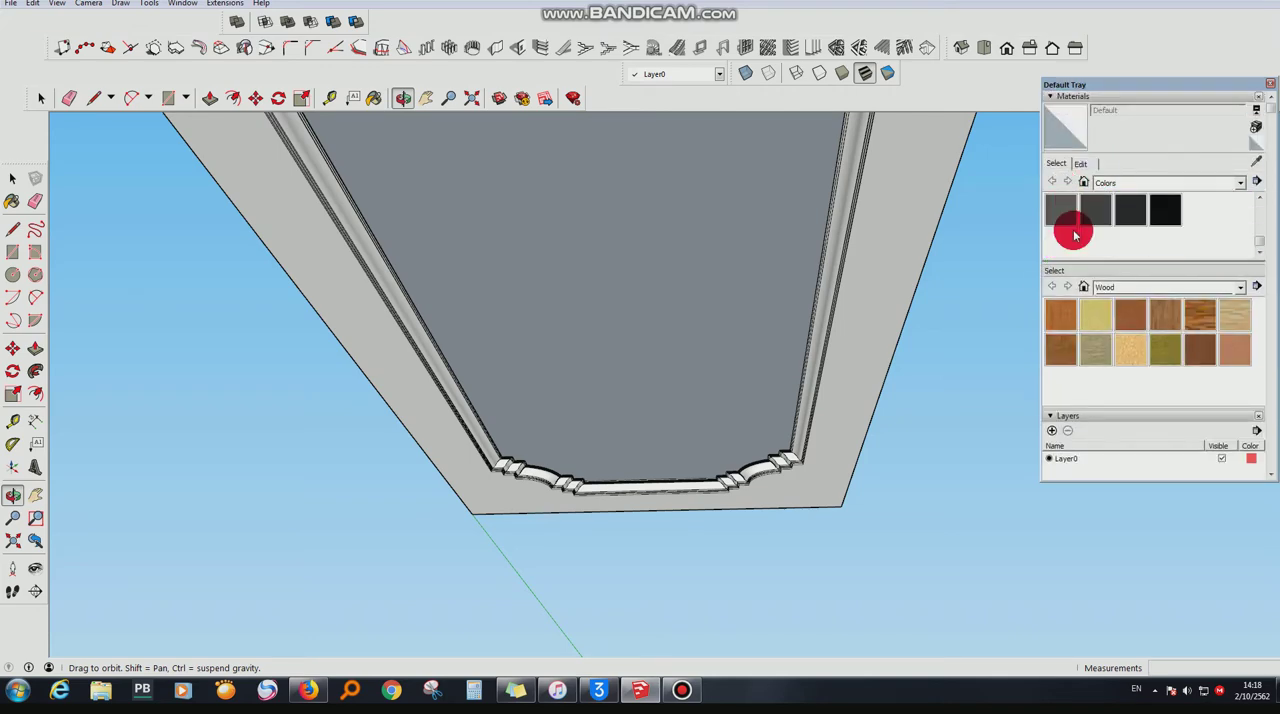
{"action": "scroll", "coordinate": [1072, 220], "scroll_direction": "up", "scroll_amount": 2}
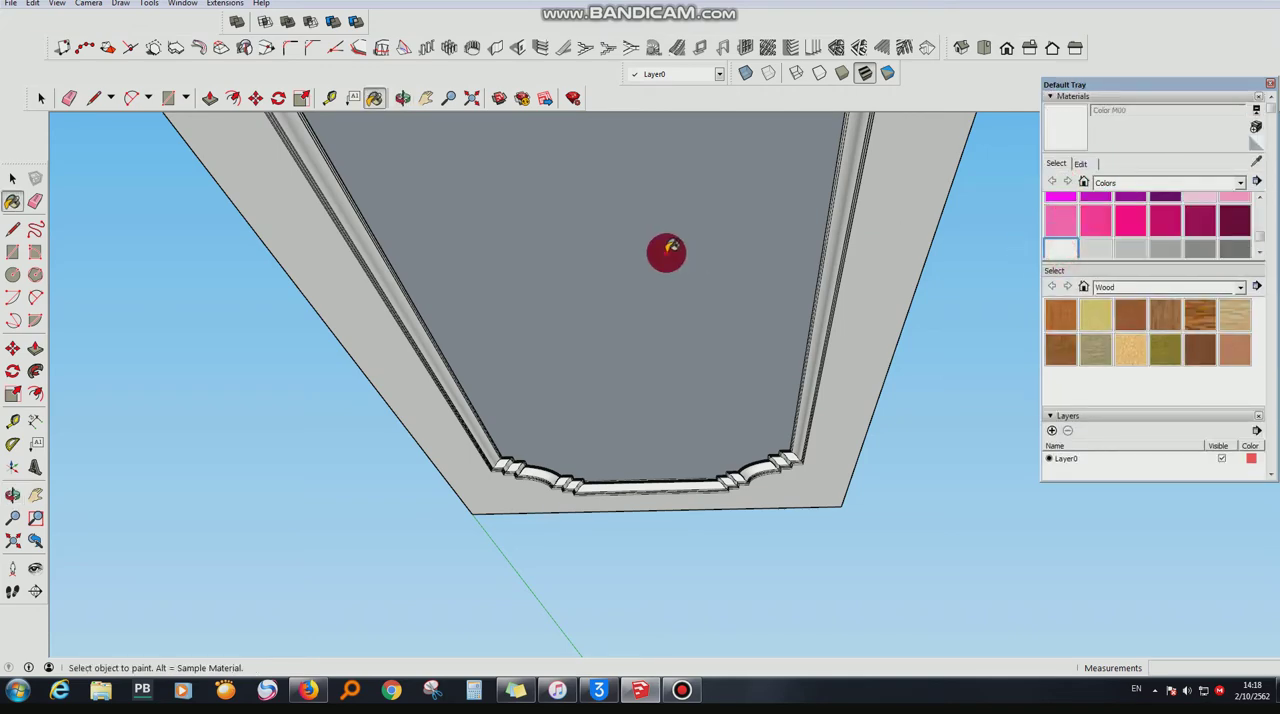
{"action": "left_click", "coordinate": [669, 249]}
{"action": "left_click", "coordinate": [399, 97]}
{"action": "left_click_drag", "start_coordinate": [430, 230], "coordinate": [480, 340]}
{"action": "left_click", "coordinate": [1096, 110]}
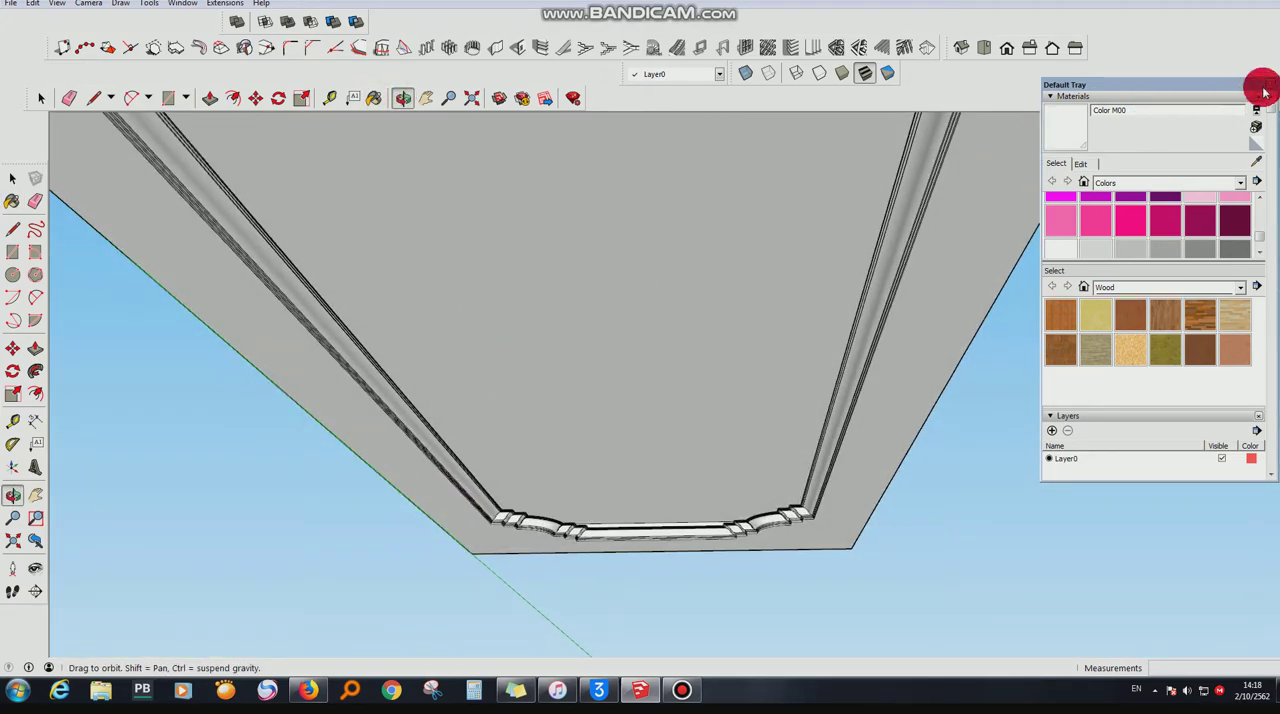
{"action": "left_click", "coordinate": [1268, 90]}
- Push/Pull the bottom of the rim walls down to close the gap above the base panel
{"action": "left_click_drag", "start_coordinate": [560, 460], "coordinate": [393, 523]}
{"action": "left_click_drag", "start_coordinate": [410, 568], "coordinate": [164, 174]}
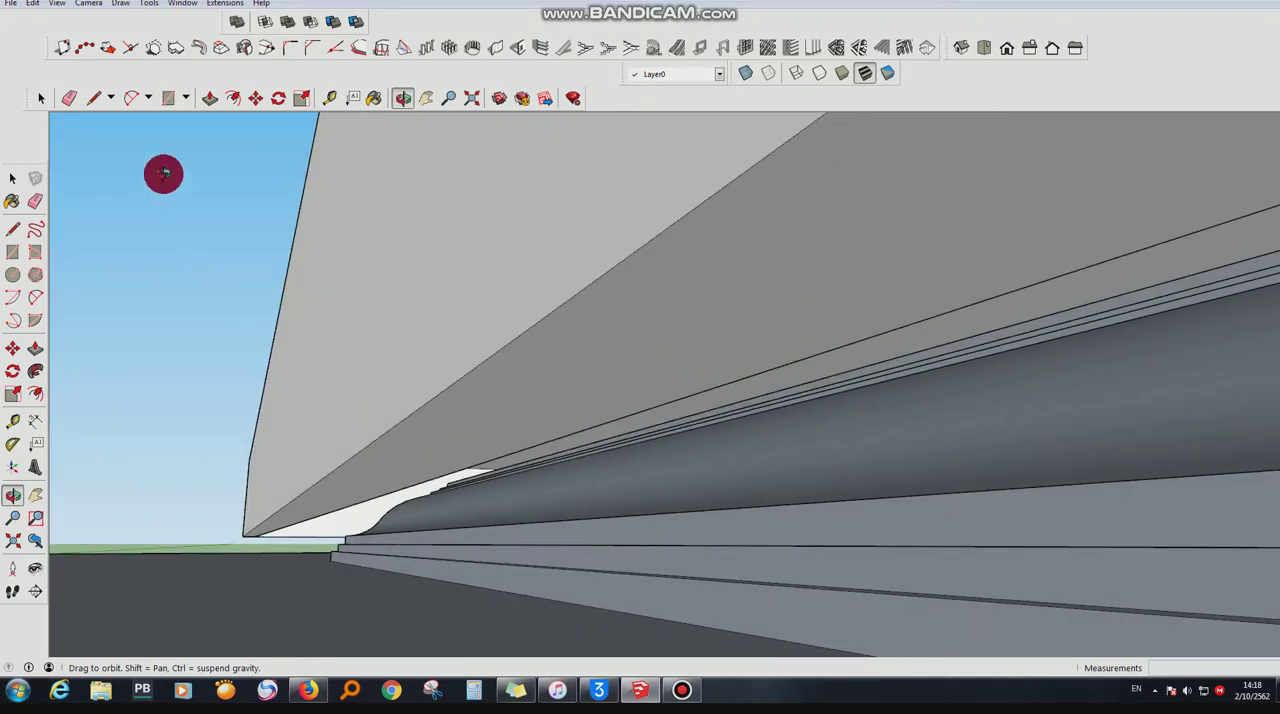
{"action": "left_click", "coordinate": [210, 100]}
{"action": "left_click_drag", "start_coordinate": [443, 408], "coordinate": [443, 551]}
{"action": "left_click_drag", "start_coordinate": [597, 288], "coordinate": [537, 113]}
- Examine the recessed panel, rim walls, swept molding and stepped corners from below
{"action": "left_click", "coordinate": [416, 98]}
{"action": "left_click_drag", "start_coordinate": [544, 191], "coordinate": [585, 443]}
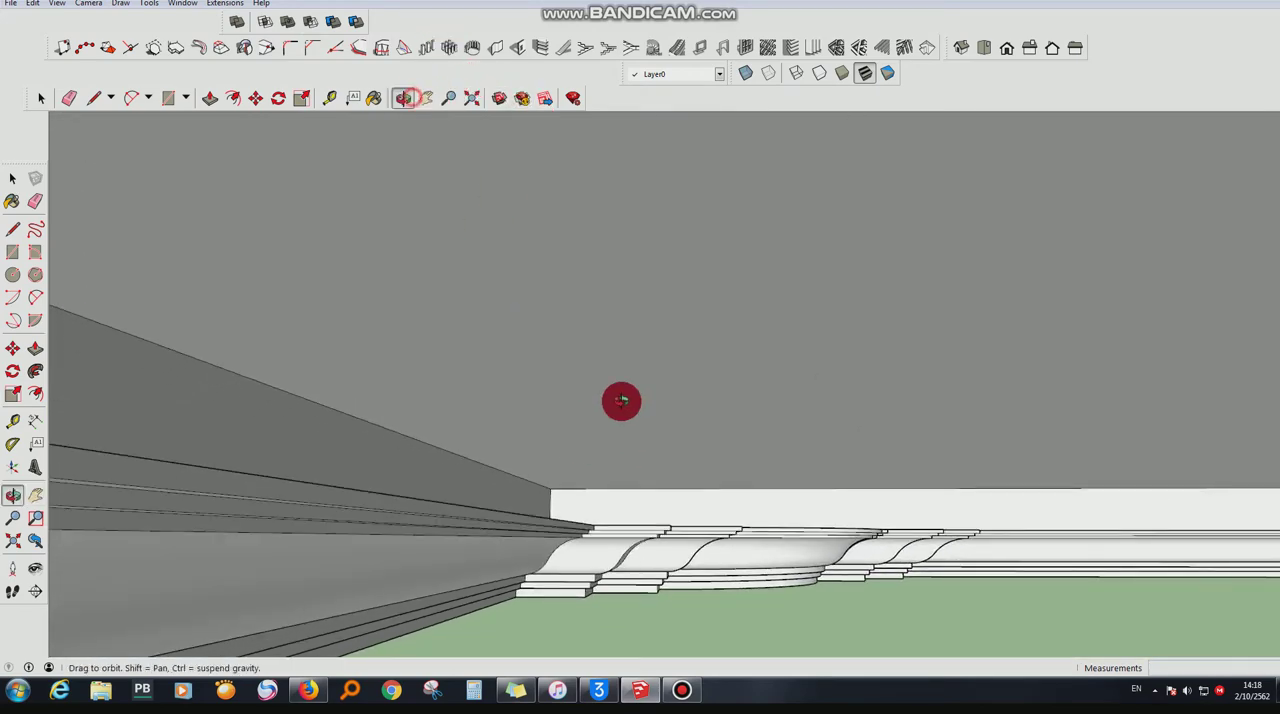
{"action": "left_click_drag", "start_coordinate": [621, 401], "coordinate": [705, 368]}
{"action": "left_click", "coordinate": [430, 100]}
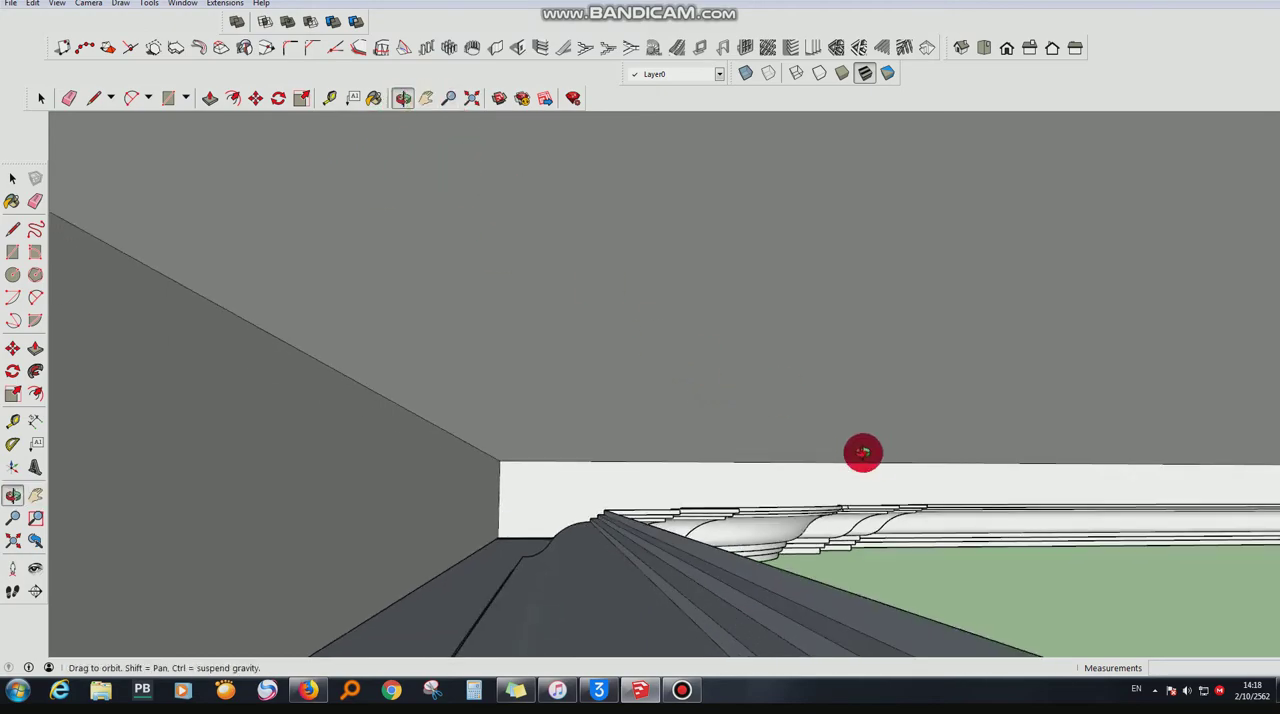
{"action": "left_click_drag", "start_coordinate": [863, 452], "coordinate": [659, 464]}
{"action": "left_click_drag", "start_coordinate": [563, 329], "coordinate": [1278, 612]}
{"action": "left_click_drag", "start_coordinate": [817, 346], "coordinate": [1051, 435]}
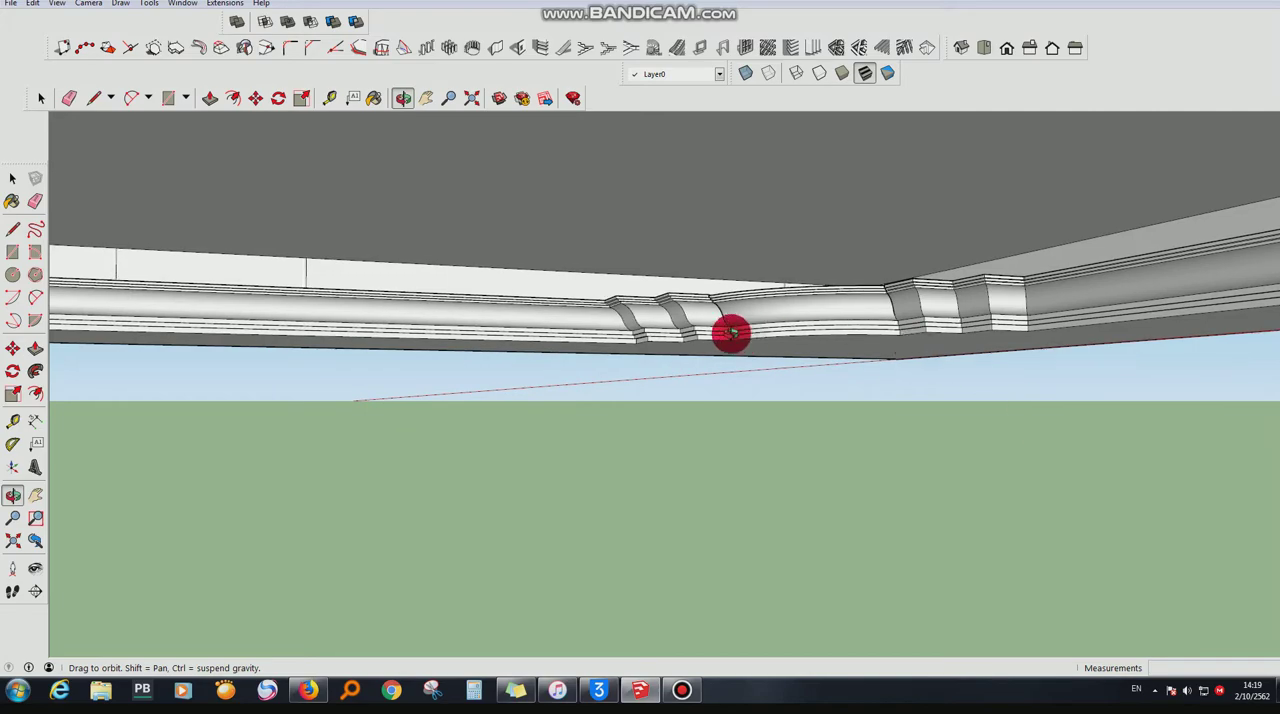
{"action": "left_click_drag", "start_coordinate": [731, 333], "coordinate": [765, 224]}
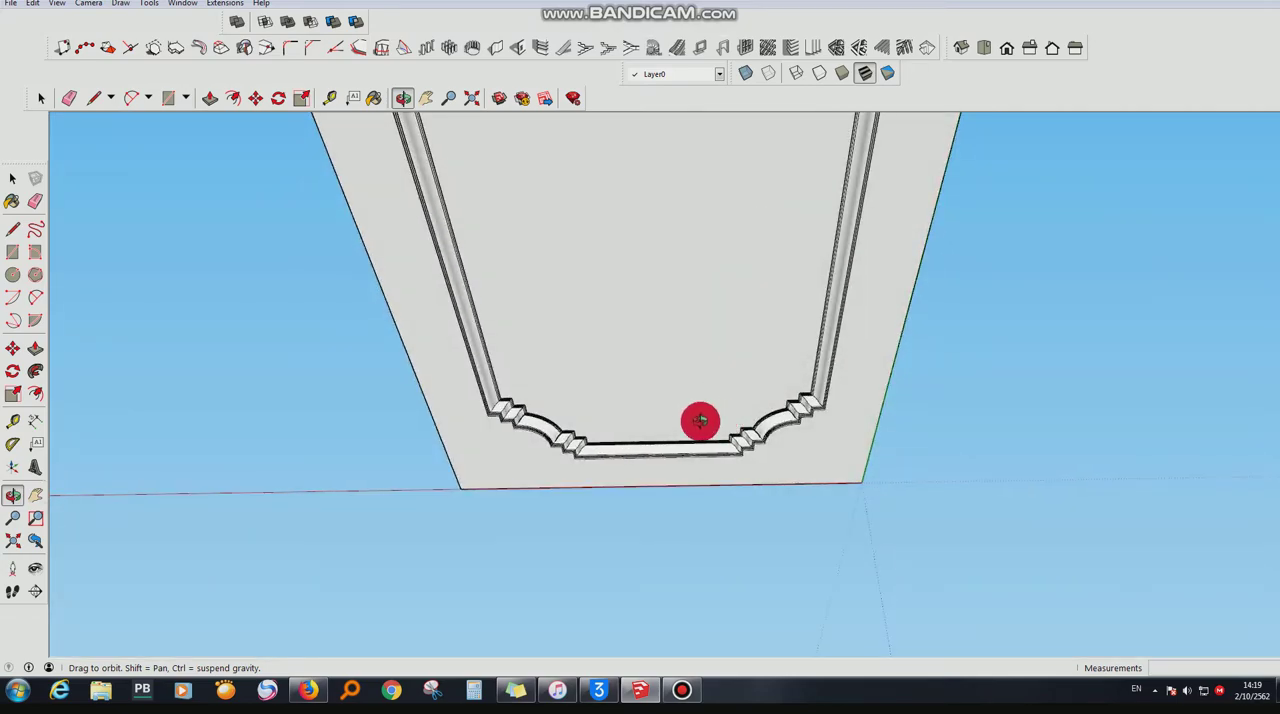
{"action": "left_click_drag", "start_coordinate": [700, 421], "coordinate": [518, 627]}
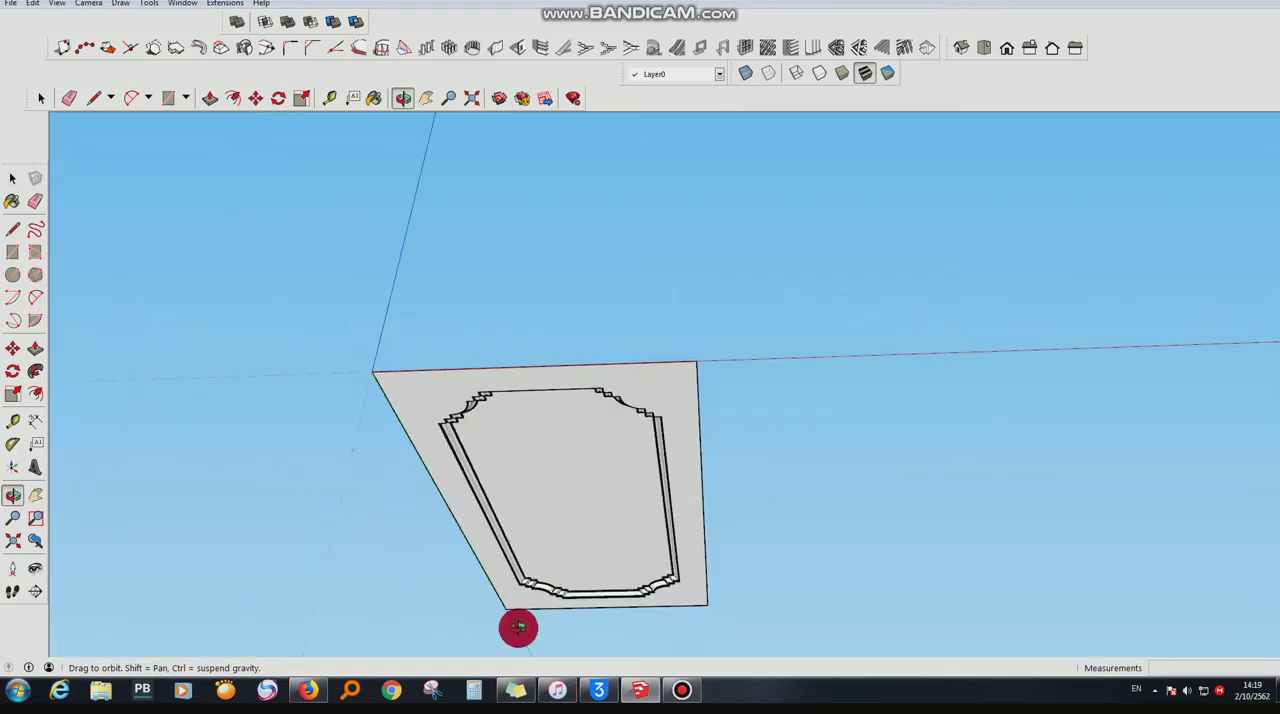
{"action": "scroll", "coordinate": [540, 595], "scroll_direction": "up", "scroll_amount": 5}
{"action": "scroll", "coordinate": [617, 466], "scroll_direction": "up", "scroll_amount": 4}
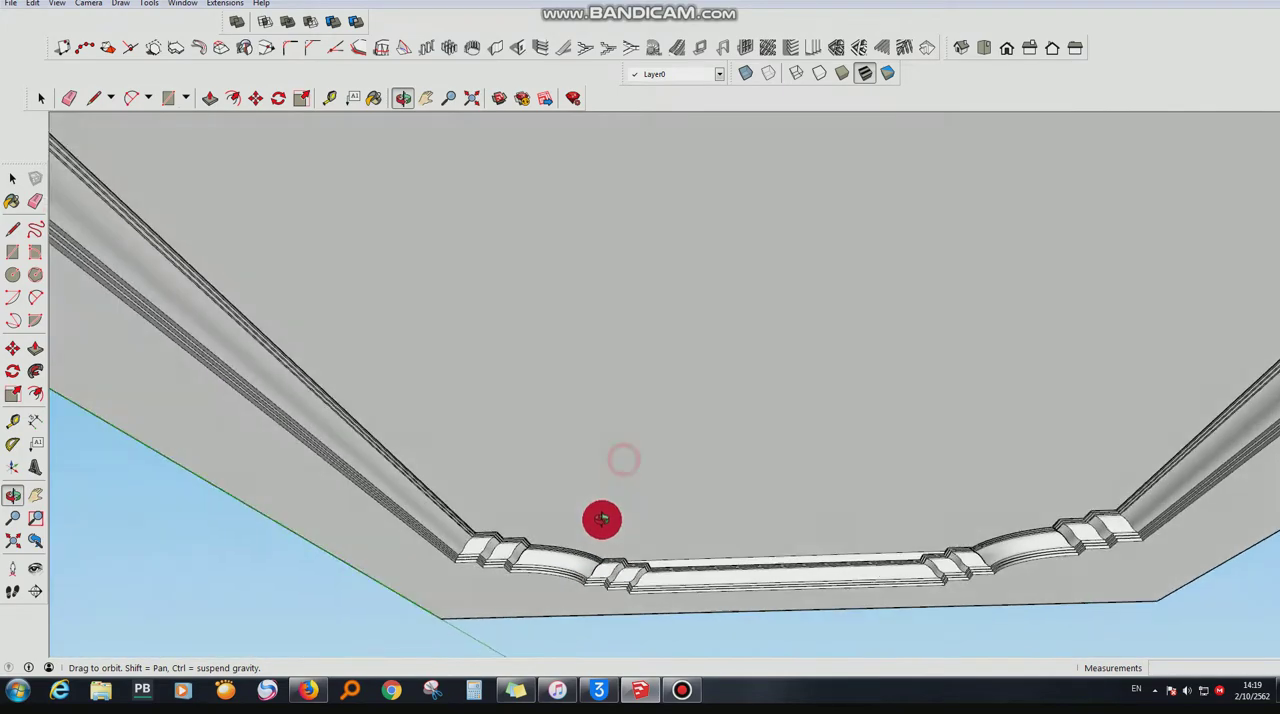
{"action": "left_click_drag", "start_coordinate": [602, 518], "coordinate": [549, 480]}
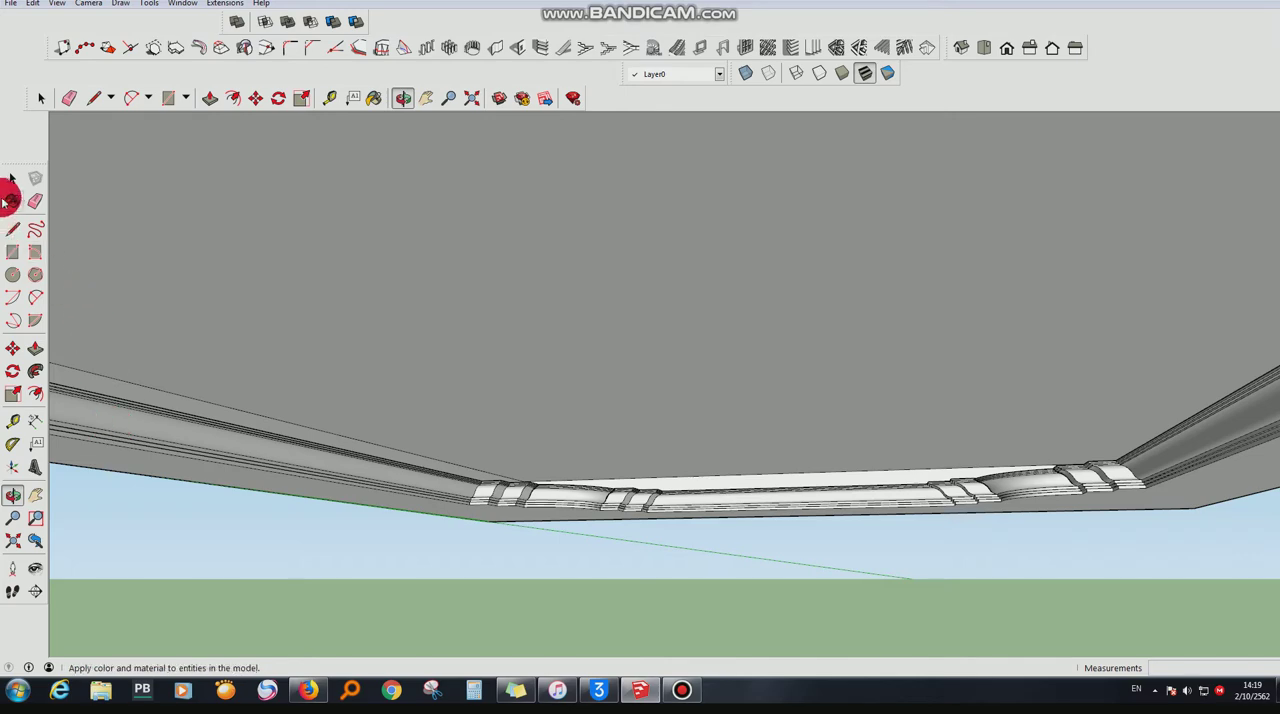
- Paint the inner side faces of the rim walls above the molding with the pink Color L04
{"action": "key", "text": "b"}
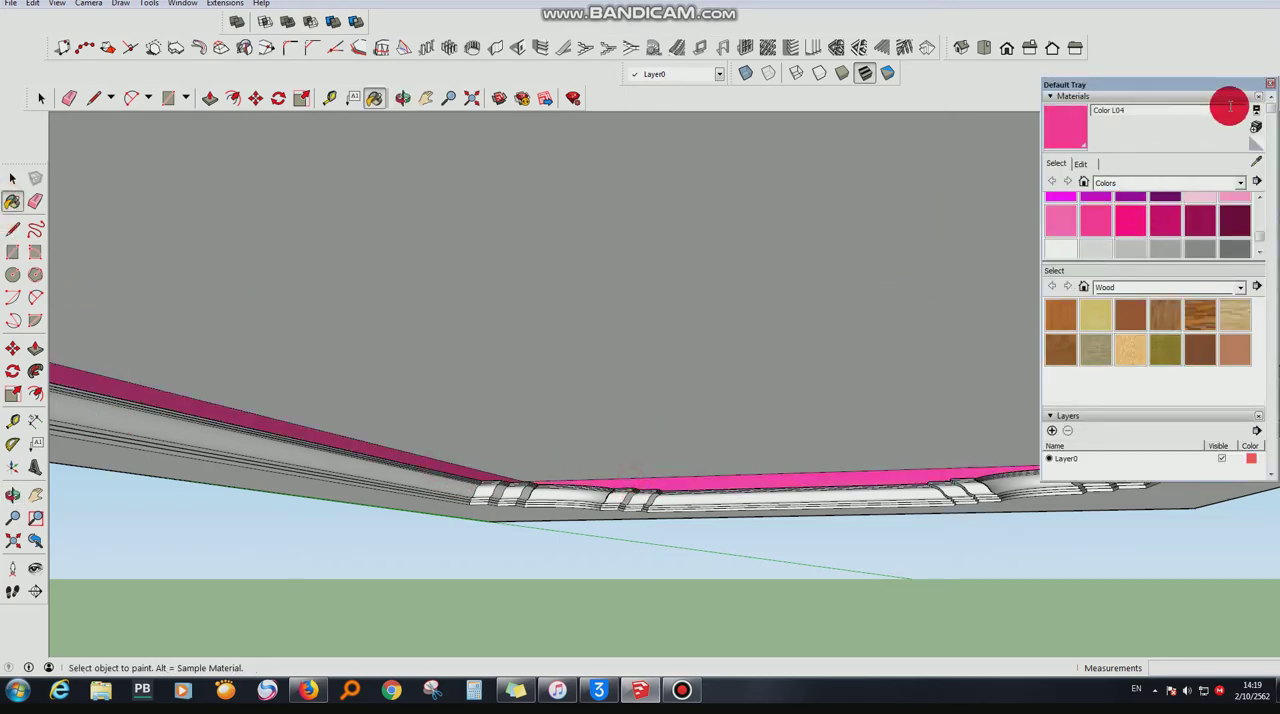
{"action": "left_click", "coordinate": [1272, 86]}
{"action": "scroll", "coordinate": [736, 461], "scroll_direction": "down", "scroll_amount": 3}
{"action": "scroll", "coordinate": [754, 366], "scroll_direction": "down", "scroll_amount": 1}
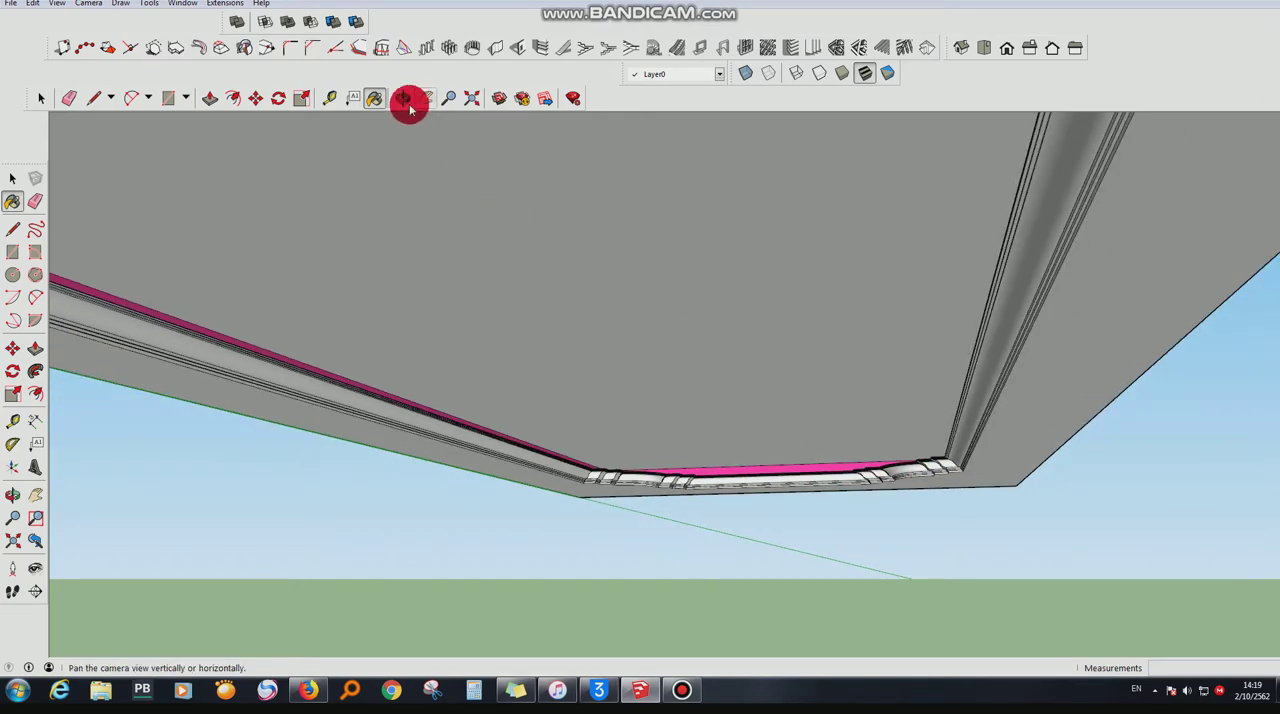
{"action": "left_click", "coordinate": [402, 100]}
{"action": "scroll", "coordinate": [733, 407], "scroll_direction": "down", "scroll_amount": 1}
{"action": "scroll", "coordinate": [733, 407], "scroll_direction": "down", "scroll_amount": 2}
{"action": "left_click_drag", "start_coordinate": [723, 480], "coordinate": [672, 505]}
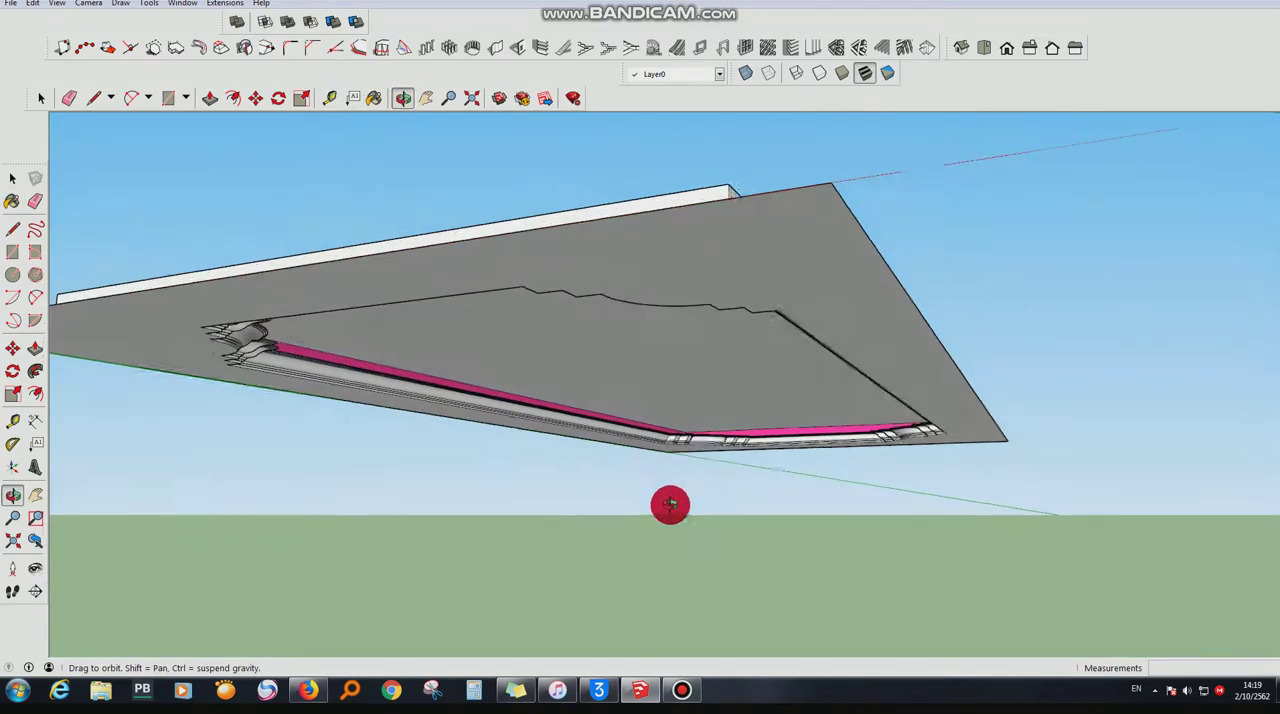